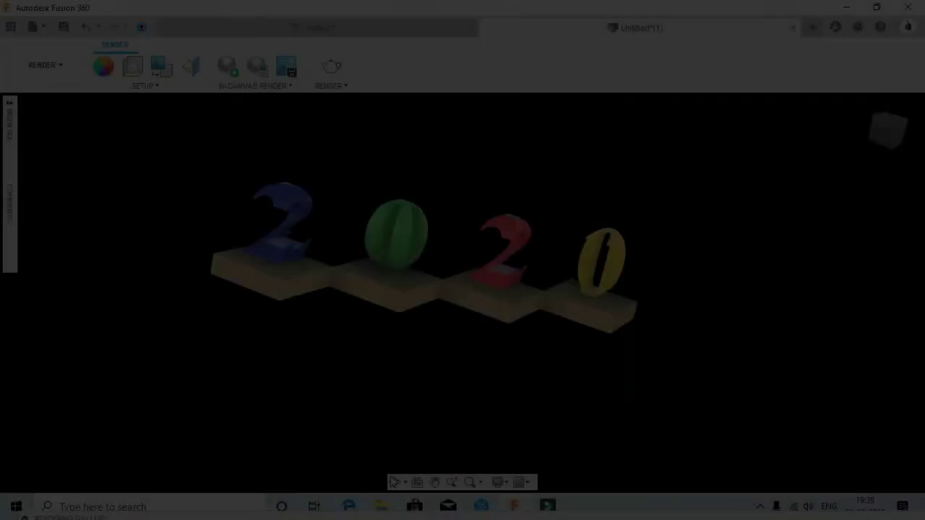
Orbit the finished 2020 model to show its 2021 side, then pan it to the canvas centre.
{"action": "mouse_move", "coordinate": [455, 310]}
{"action": "left_mouse_down"}
{"action": "mouse_move", "coordinate": [394, 269]}
{"action": "mouse_move", "coordinate": [325, 260]}
{"action": "mouse_move", "coordinate": [285, 276]}
{"action": "left_mouse_up"}
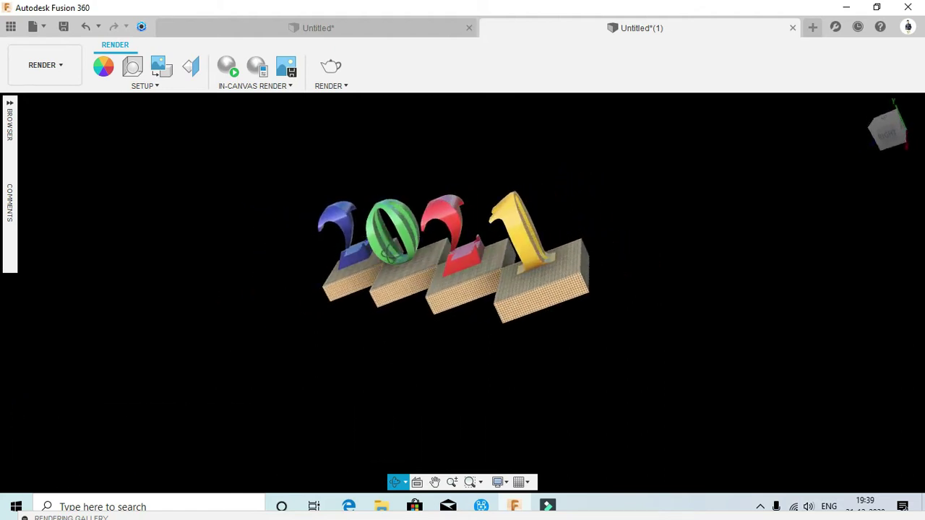
{"action": "mouse_move", "coordinate": [394, 256]}
{"action": "left_mouse_down"}
{"action": "mouse_move", "coordinate": [426, 251]}
{"action": "mouse_move", "coordinate": [496, 310]}
{"action": "mouse_move", "coordinate": [551, 296]}
{"action": "mouse_move", "coordinate": [570, 302]}
{"action": "mouse_move", "coordinate": [452, 303]}
{"action": "mouse_move", "coordinate": [461, 305]}
{"action": "mouse_move", "coordinate": [586, 287]}
{"action": "mouse_move", "coordinate": [567, 291]}
{"action": "left_mouse_up"}
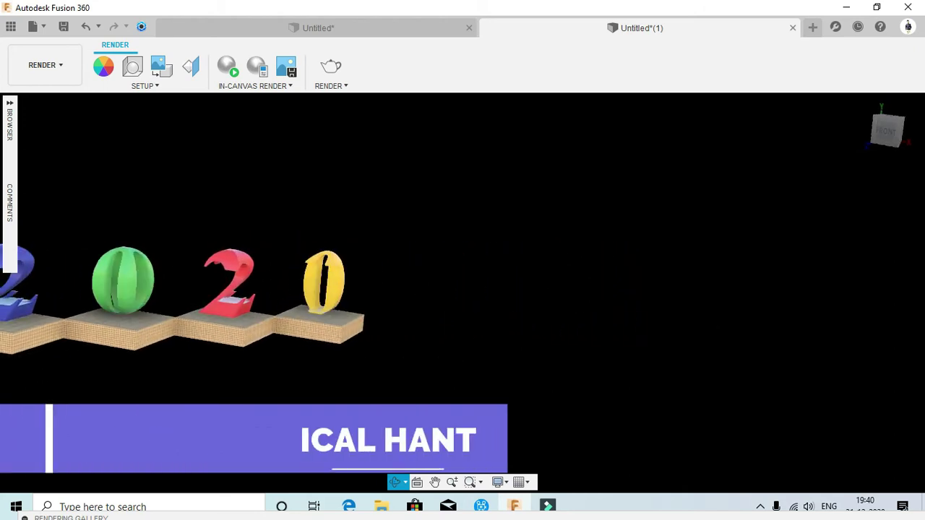
{"action": "key", "text": "Escape"}
{"action": "left_click", "coordinate": [365, 366]}
{"action": "left_click", "coordinate": [433, 482]}
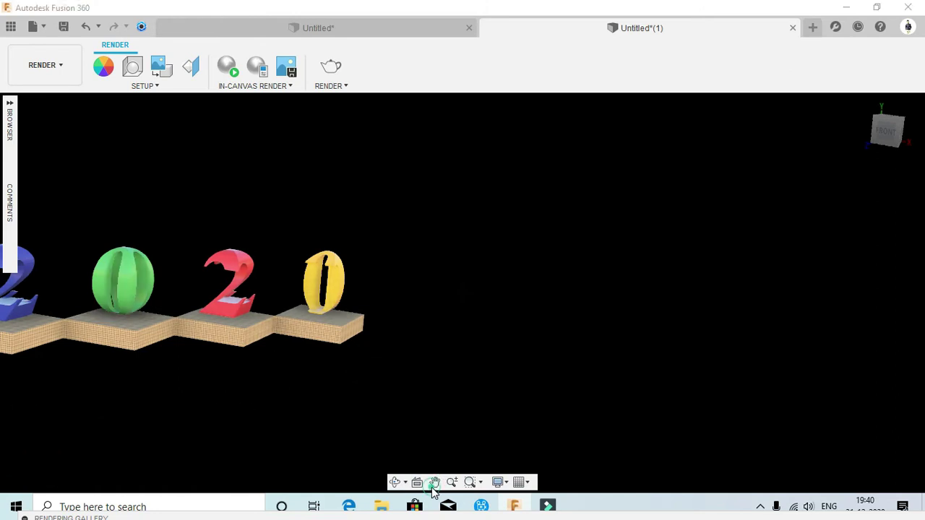
{"action": "left_click_drag", "start_coordinate": [374, 410], "coordinate": [598, 369]}
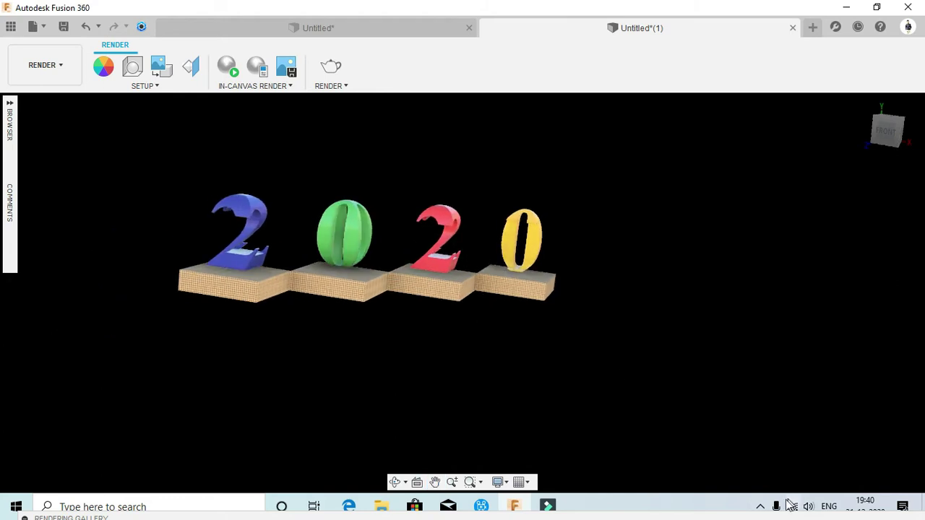
Open the screen recorder's controls from the system tray.
{"action": "left_click", "coordinate": [761, 507]}
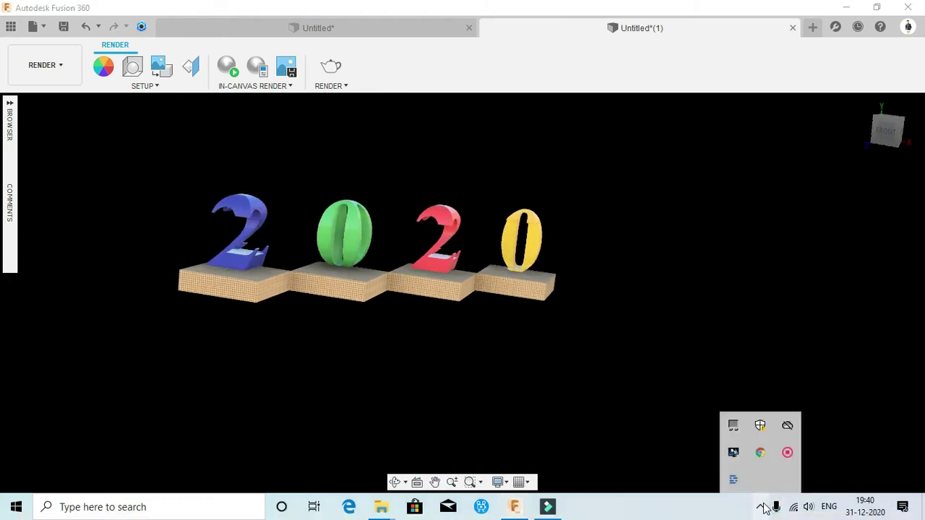
{"action": "right_click", "coordinate": [786, 454]}
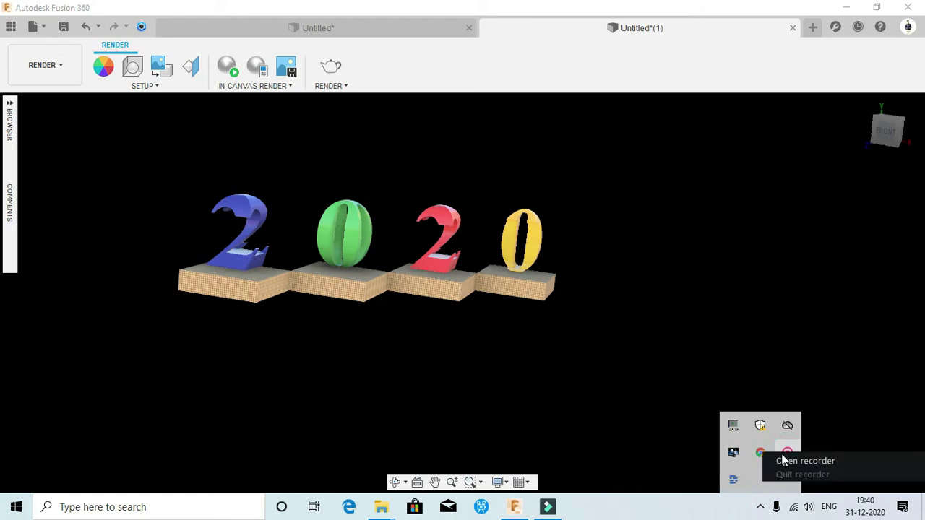
{"action": "left_click", "coordinate": [784, 460]}
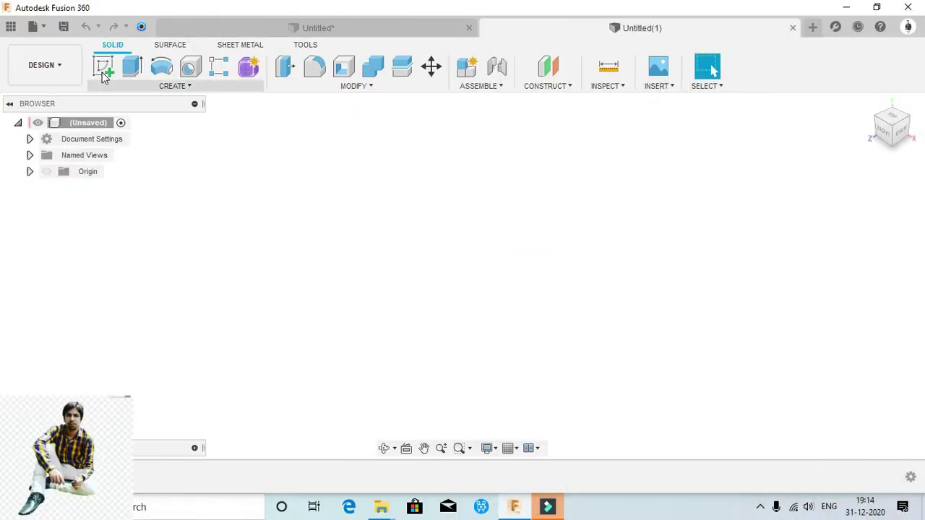
Start a new sketch on the horizontal XZ ground plane, with the origin shifted lower in view.
{"action": "left_click", "coordinate": [103, 69]}
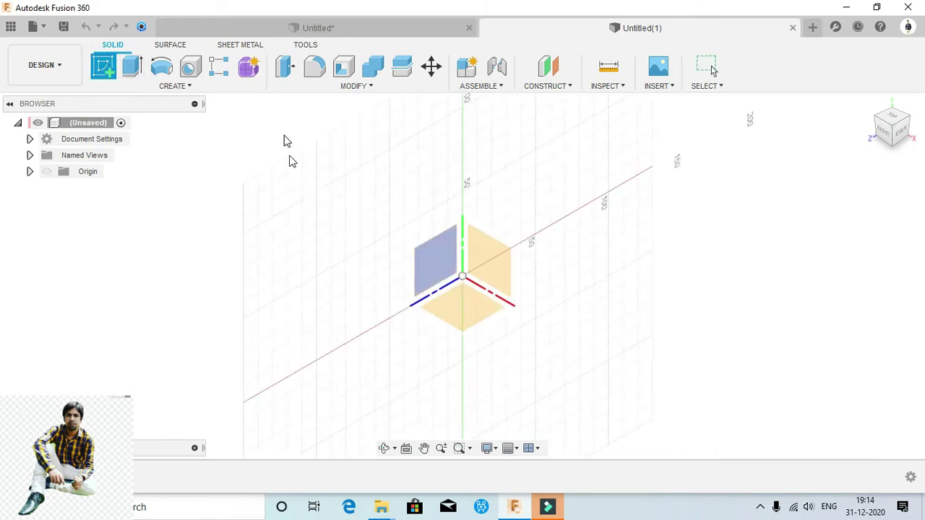
{"action": "left_click", "coordinate": [460, 319]}
{"action": "left_click", "coordinate": [460, 319]}
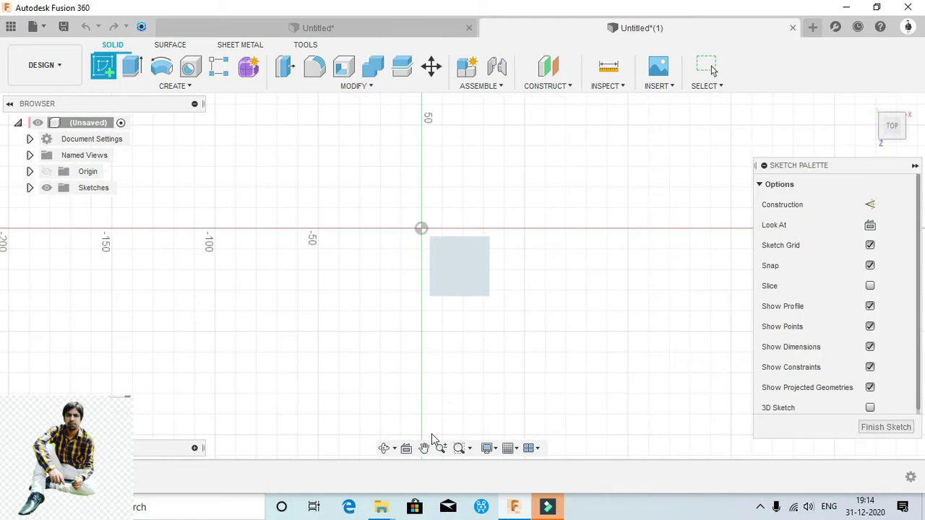
{"action": "left_click", "coordinate": [423, 448]}
{"action": "left_click_drag", "start_coordinate": [424, 288], "coordinate": [409, 345]}
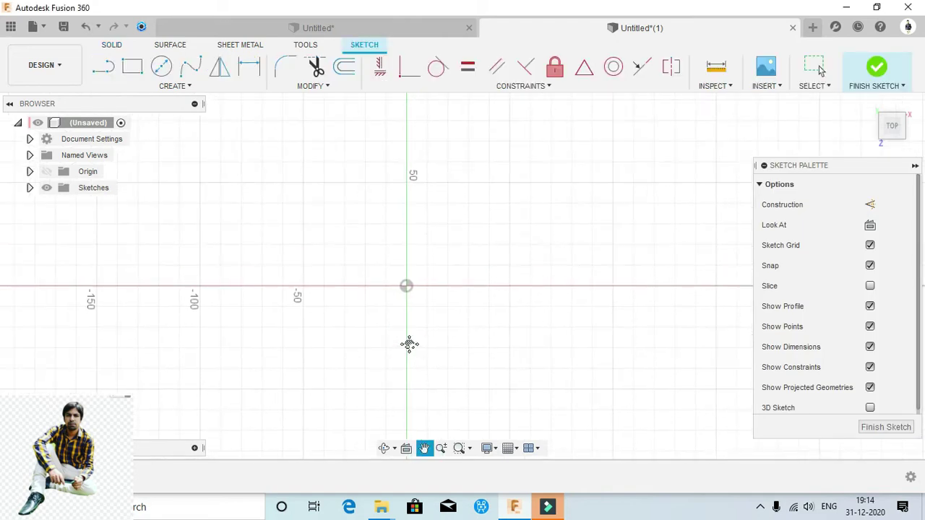
{"action": "key", "text": "Escape"}
Draw a 40 × 40 mm rectangle with its first corner at the origin.
{"action": "key", "text": "r"}
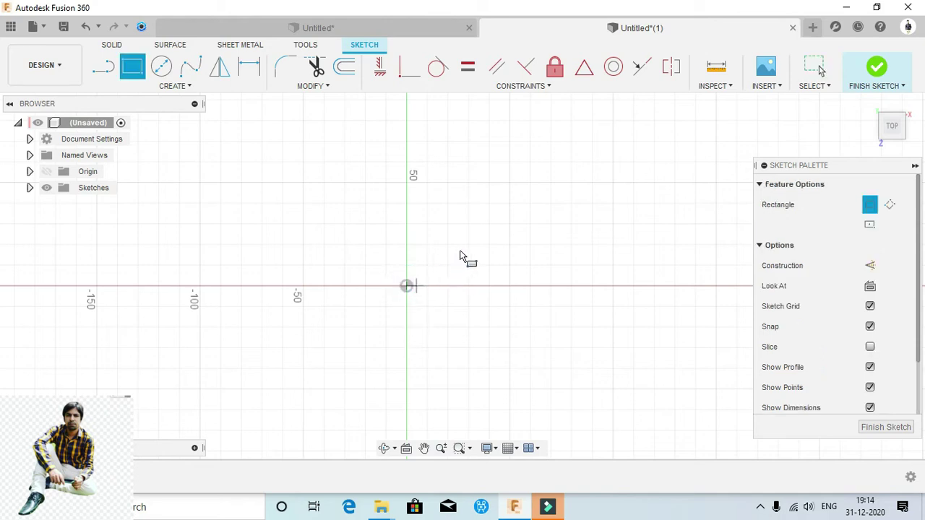
{"action": "left_click", "coordinate": [406, 286]}
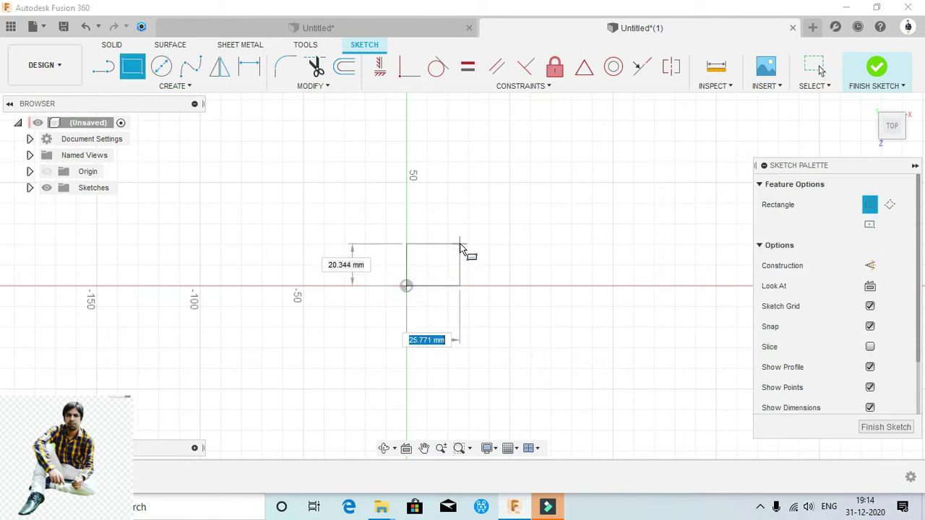
{"action": "type", "text": "40"}
{"action": "key", "text": "Tab"}
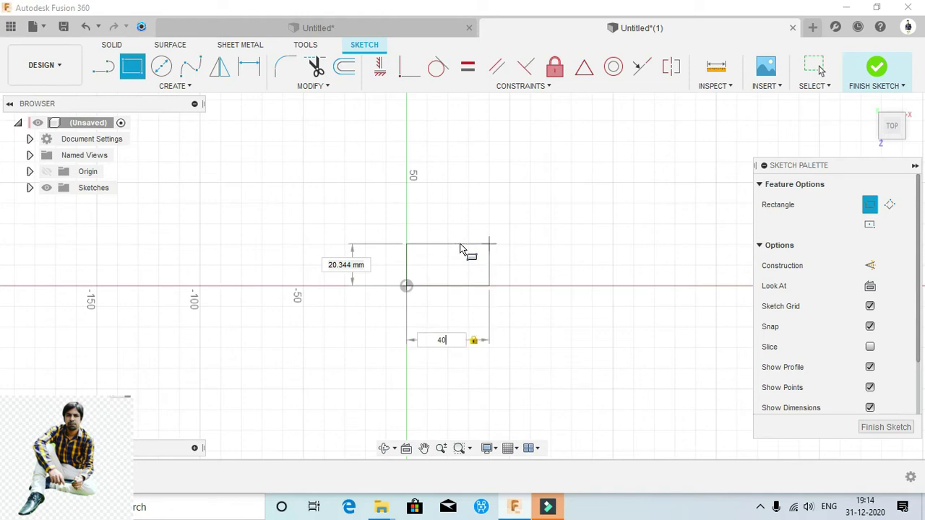
{"action": "key", "text": "Tab"}
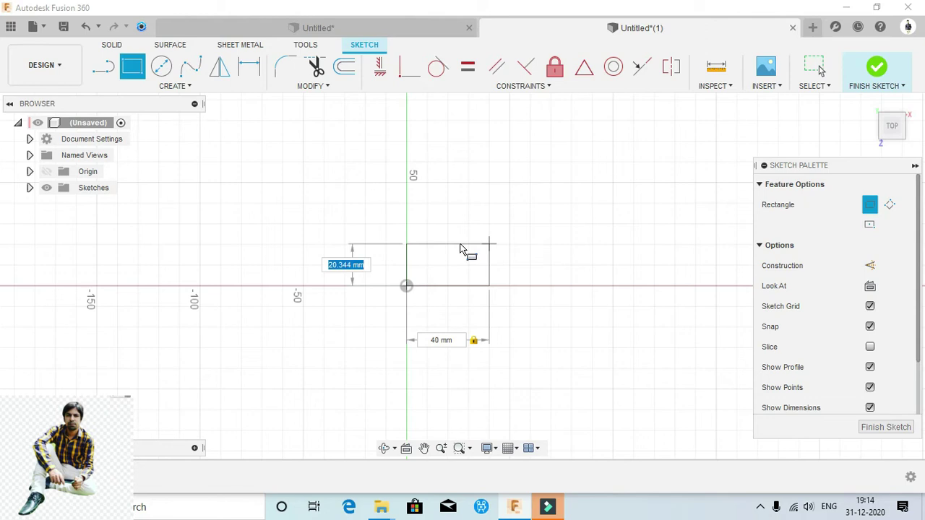
{"action": "type", "text": "50"}
{"action": "key", "text": "Tab"}
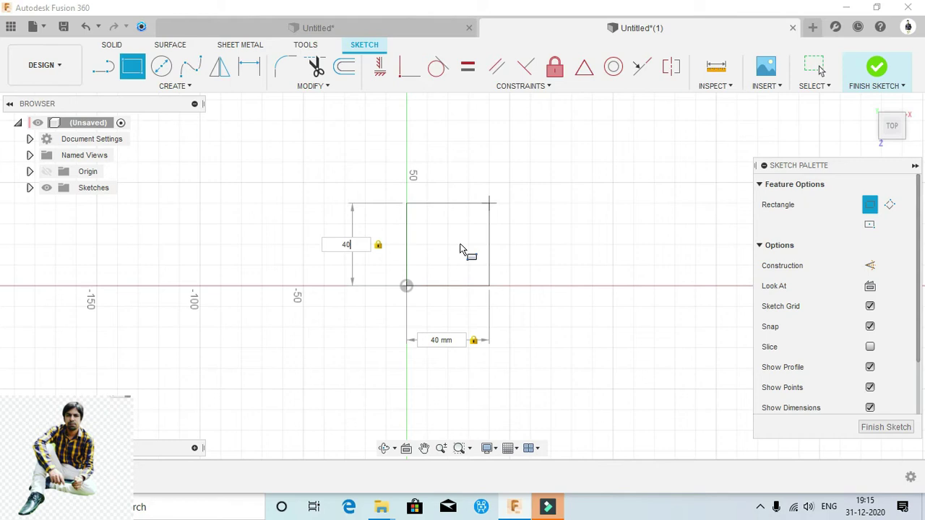
{"action": "key", "text": "Return"}
{"action": "key", "text": "Escape"}
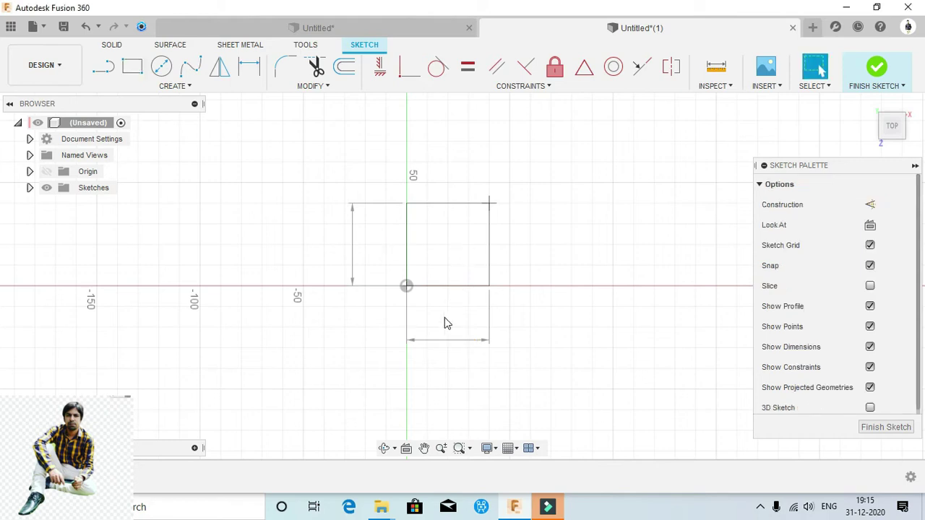
Draw a second 40 × 40 mm square starting at the first square's top-right corner.
{"action": "left_click", "coordinate": [424, 448]}
{"action": "mouse_move", "coordinate": [483, 296]}
{"action": "left_mouse_down"}
{"action": "mouse_move", "coordinate": [448, 338]}
{"action": "mouse_move", "coordinate": [406, 362]}
{"action": "left_mouse_up"}
{"action": "key", "text": "Escape"}
{"action": "key", "text": "r"}
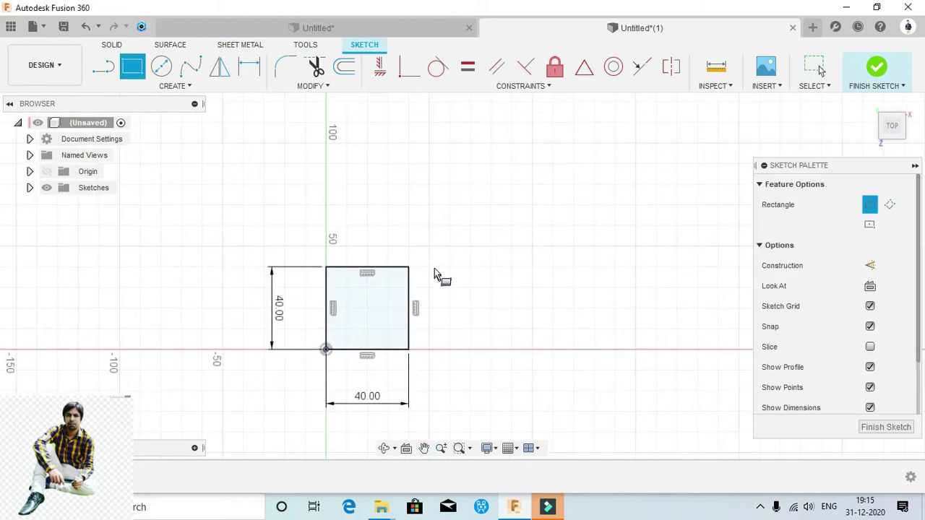
{"action": "left_click", "coordinate": [409, 267]}
{"action": "type", "text": "40"}
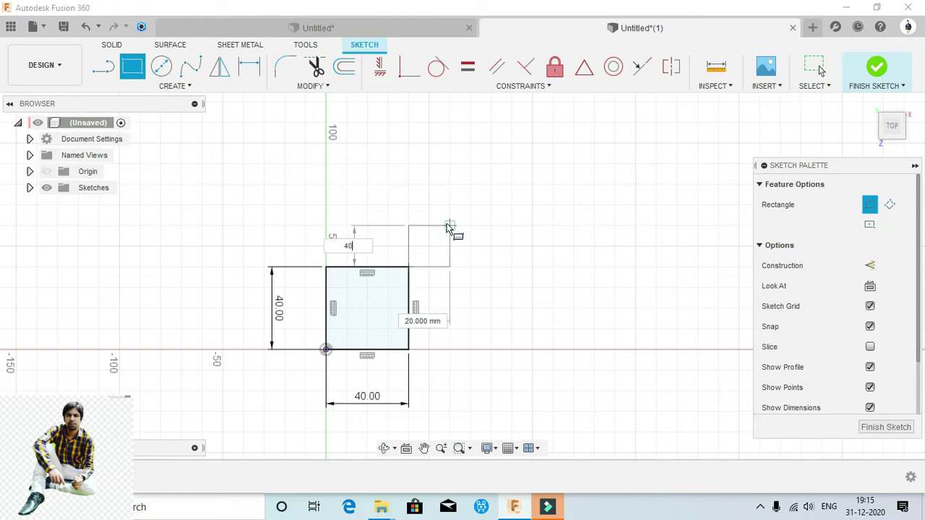
{"action": "key", "text": "Tab"}
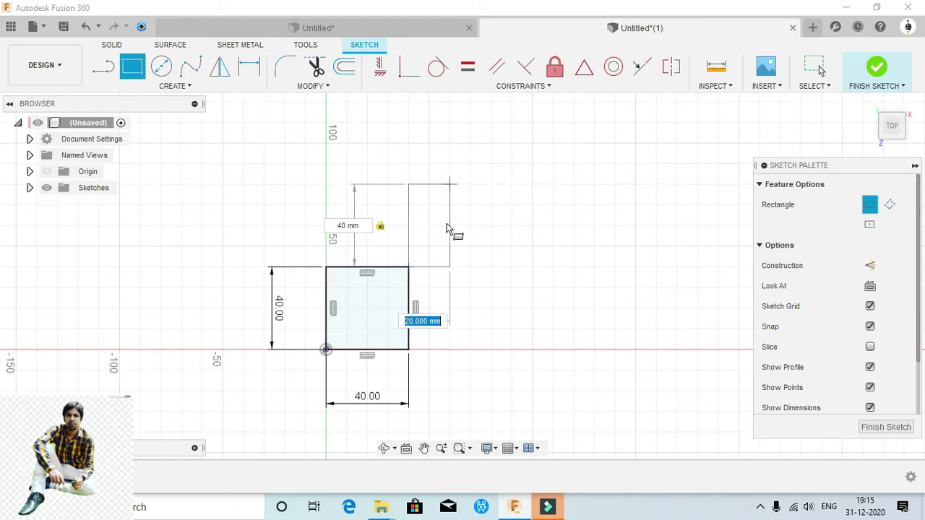
{"action": "type", "text": "40"}
{"action": "key", "text": "Return"}
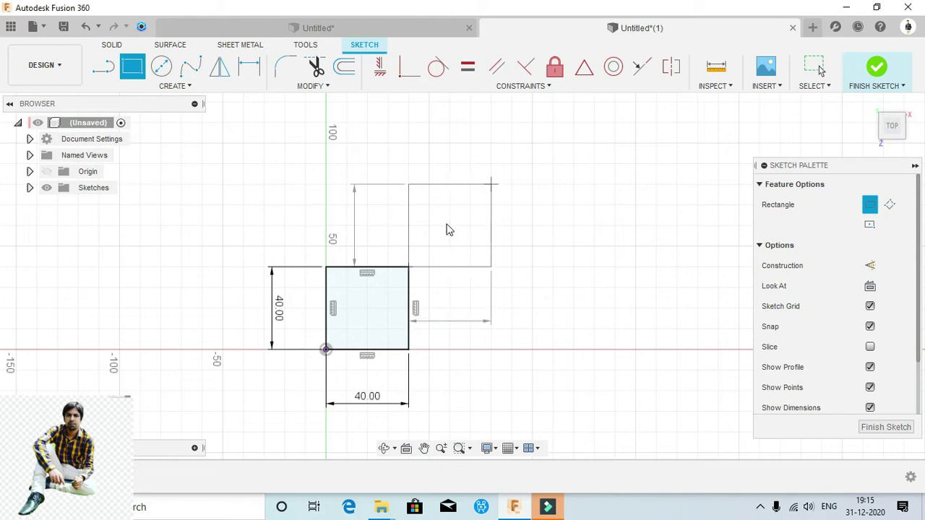
{"action": "key", "text": "Escape"}
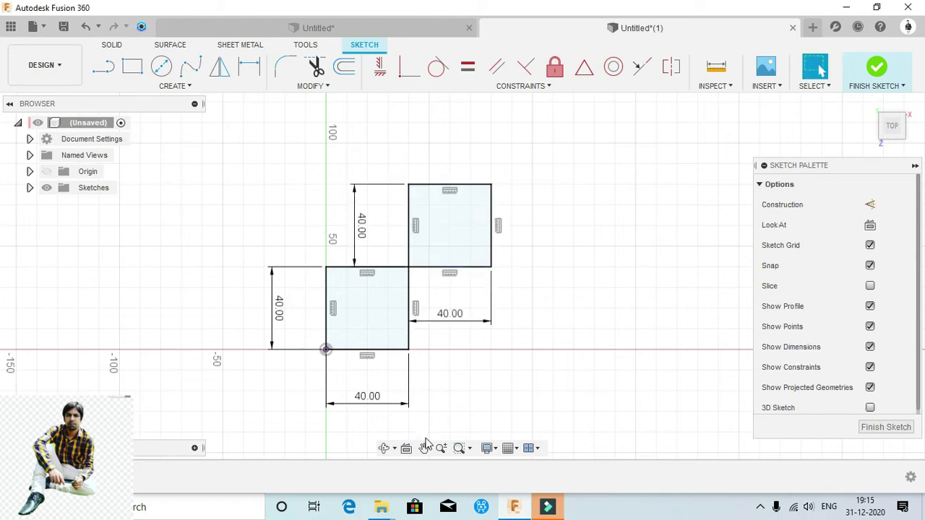
Add a third 40 × 40 mm square at the second square's top-right corner.
{"action": "left_click", "coordinate": [424, 448]}
{"action": "mouse_move", "coordinate": [460, 353]}
{"action": "left_mouse_down"}
{"action": "mouse_move", "coordinate": [401, 388]}
{"action": "mouse_move", "coordinate": [396, 409]}
{"action": "left_mouse_up"}
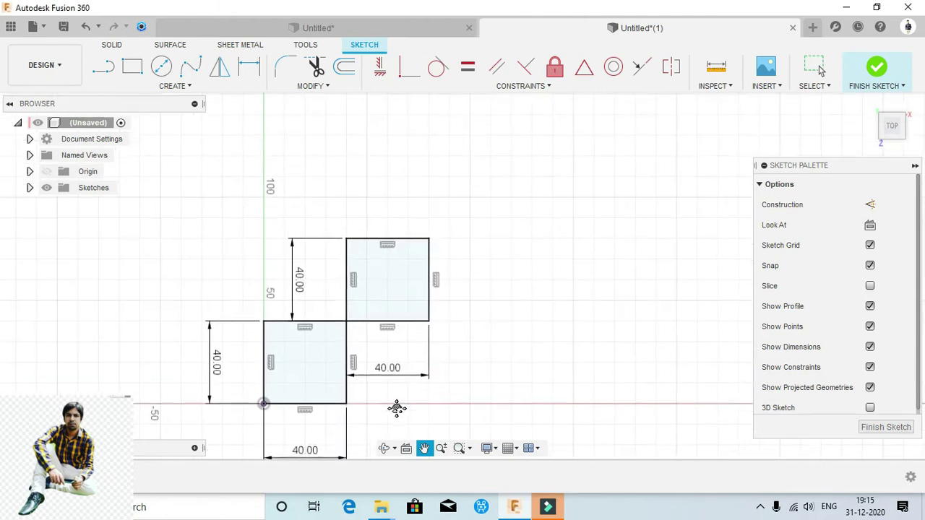
{"action": "key", "text": "Escape"}
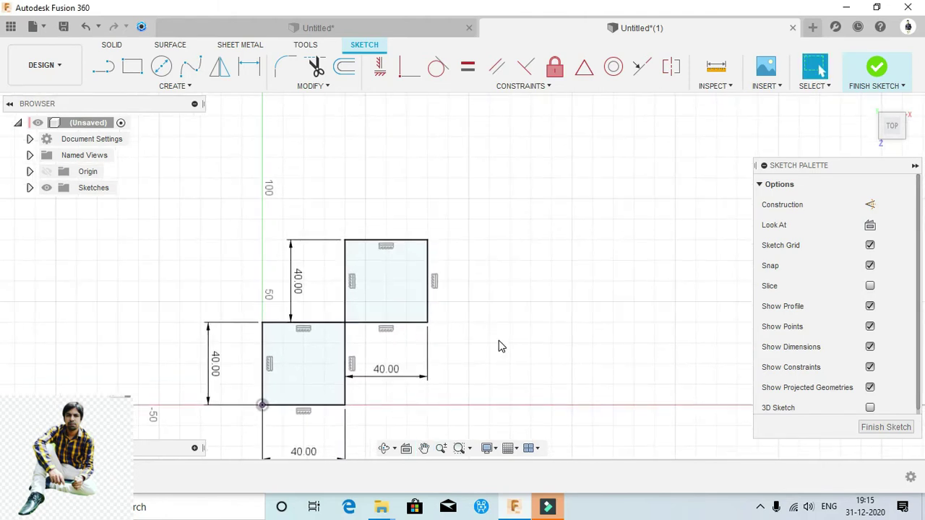
{"action": "key", "text": "r"}
{"action": "left_click", "coordinate": [427, 240]}
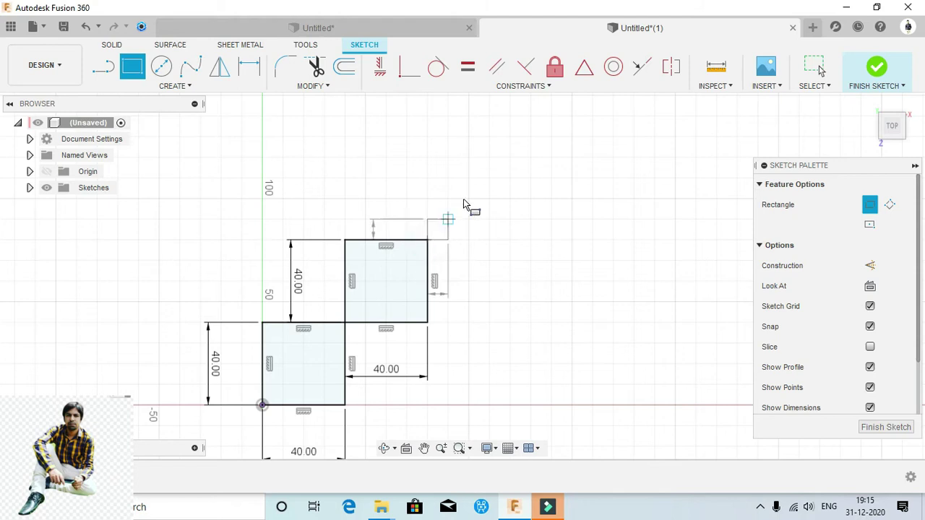
{"action": "type", "text": "40"}
{"action": "key", "text": "Tab"}
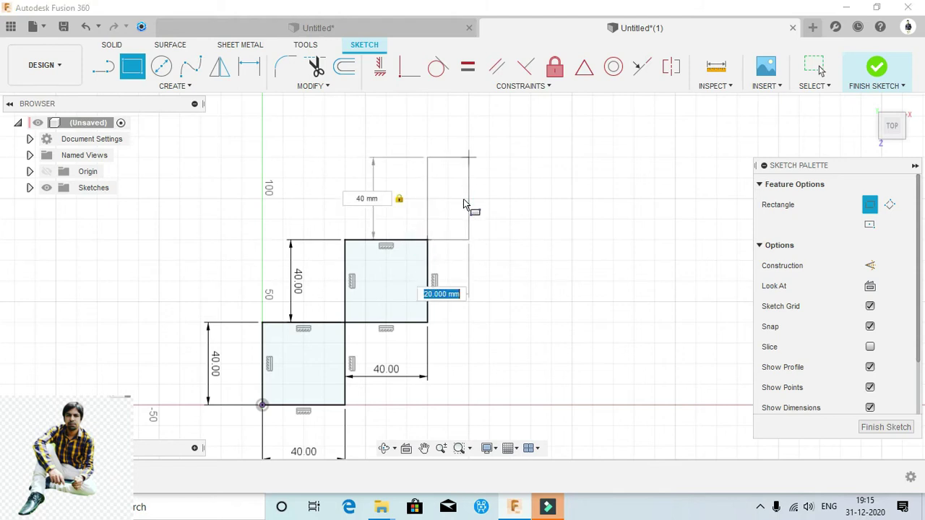
{"action": "type", "text": "40"}
{"action": "key", "text": "Return"}
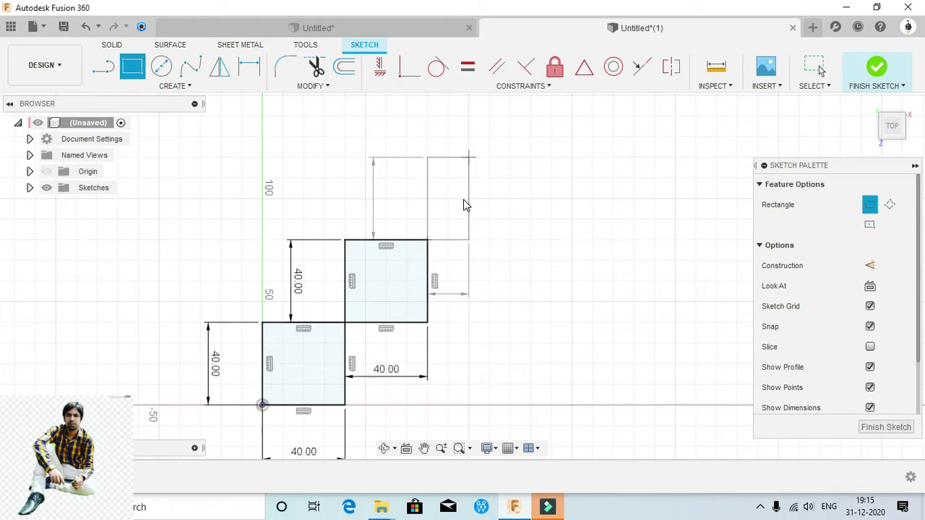
{"action": "key", "text": "Escape"}
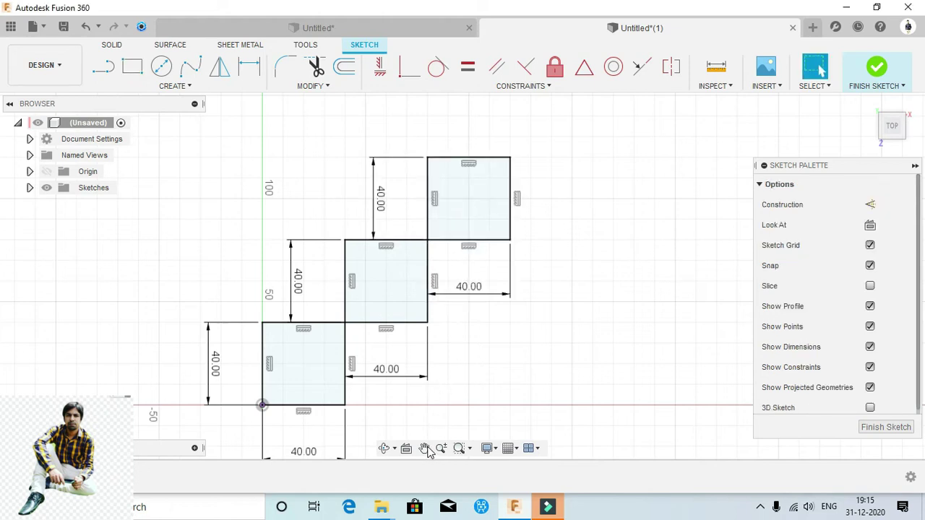
Add the fourth 40 × 40 mm square at the top corner and finish the sketch.
{"action": "left_click", "coordinate": [424, 449]}
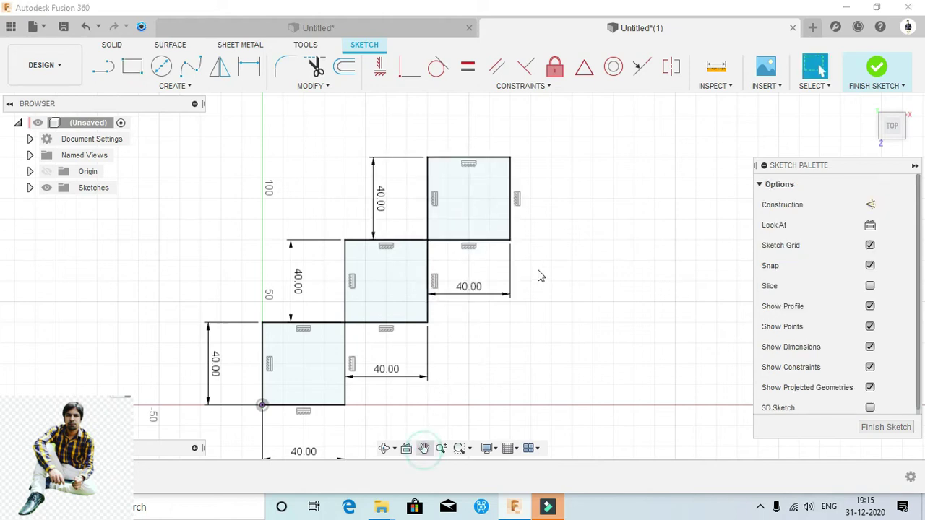
{"action": "left_click_drag", "start_coordinate": [537, 270], "coordinate": [490, 362]}
{"action": "key", "text": "Escape"}
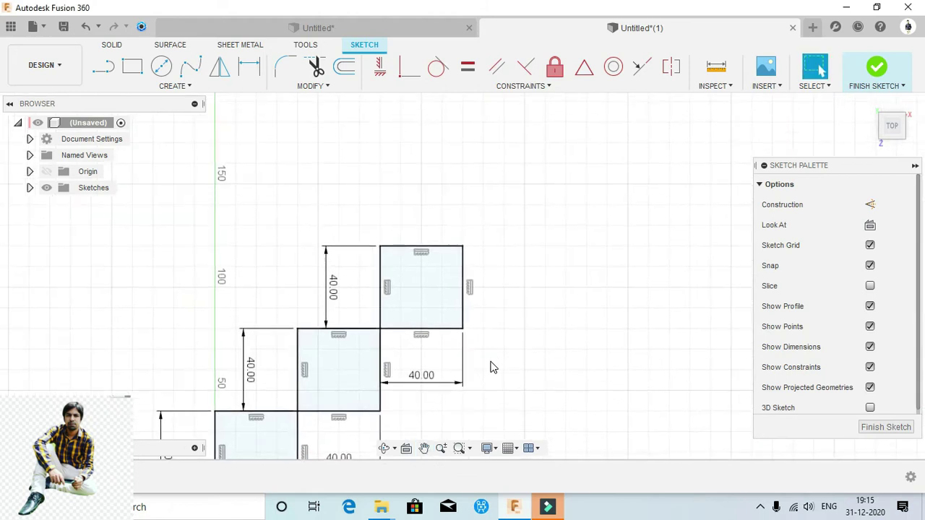
{"action": "key", "text": "r"}
{"action": "left_click", "coordinate": [463, 246]}
{"action": "type", "text": "4"}
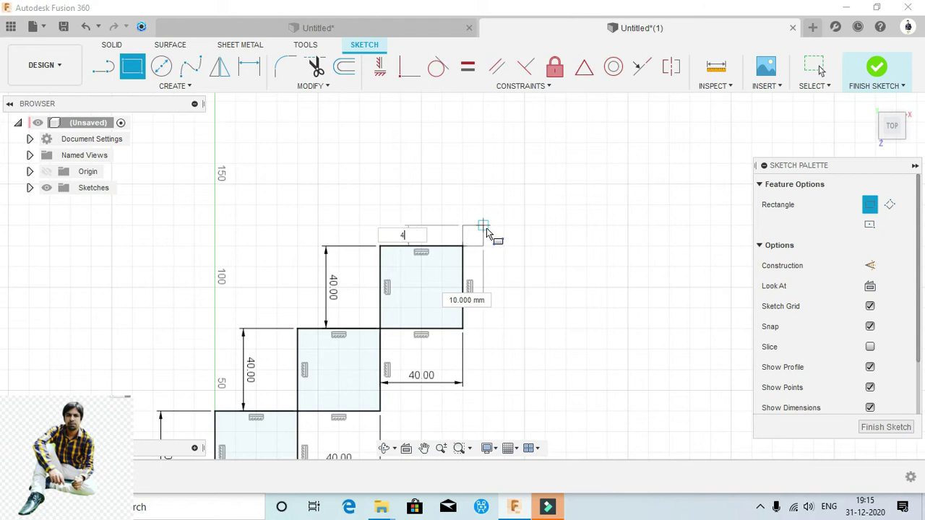
{"action": "key", "text": "Tab"}
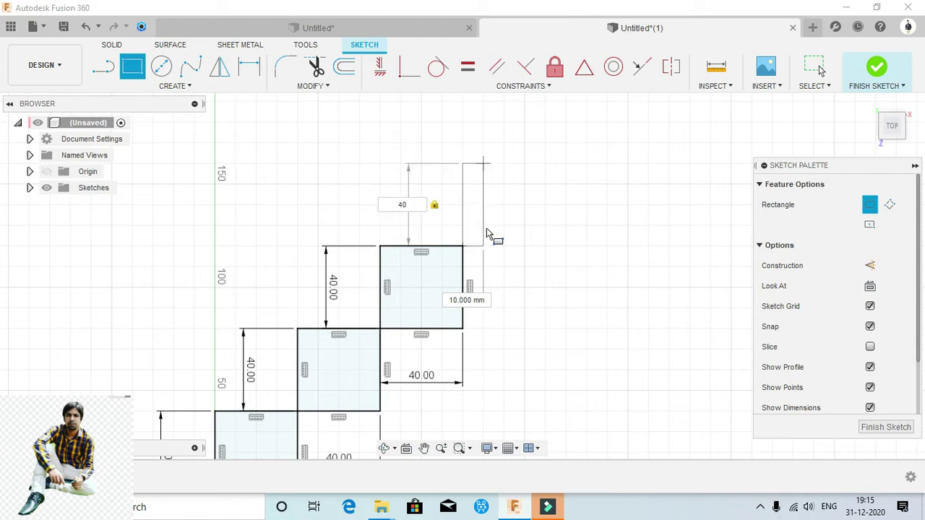
{"action": "key", "text": "Tab"}
{"action": "type", "text": "40"}
{"action": "key", "text": "Tab"}
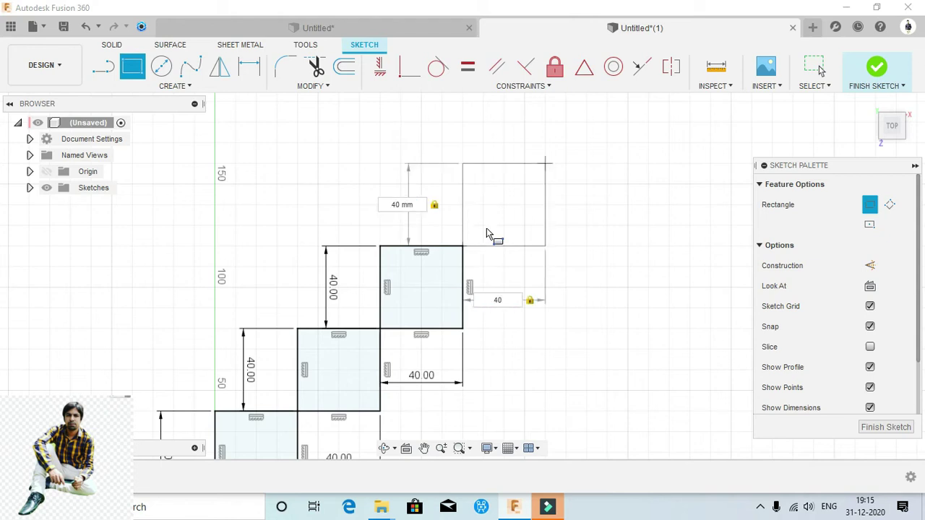
{"action": "key", "text": "Return"}
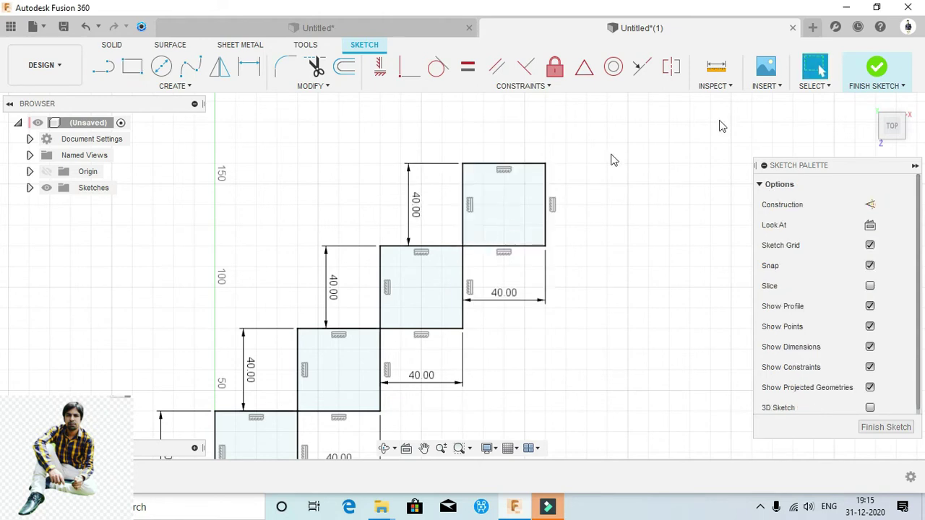
{"action": "left_click", "coordinate": [887, 72]}
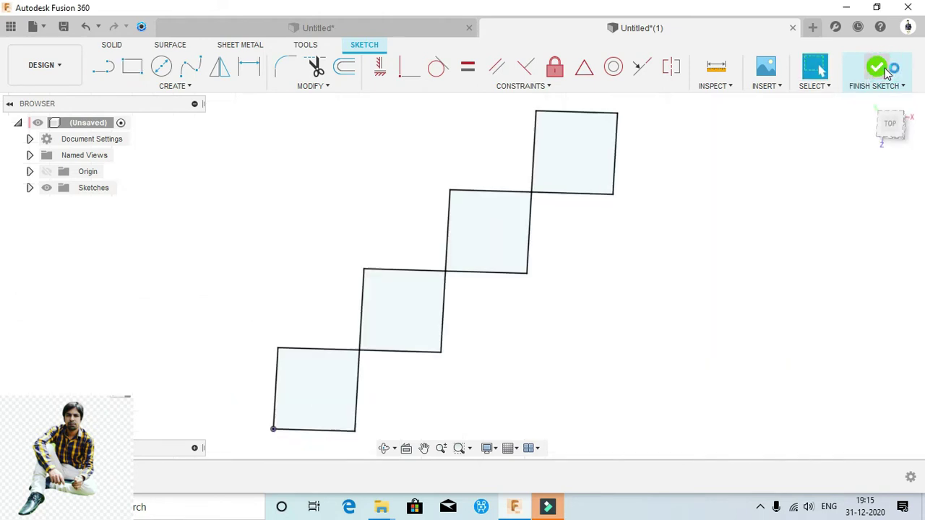
Extrude the four square profiles 40 mm together to form four corner-touching cubes.
{"action": "left_click", "coordinate": [425, 448]}
{"action": "left_click_drag", "start_coordinate": [588, 357], "coordinate": [371, 384]}
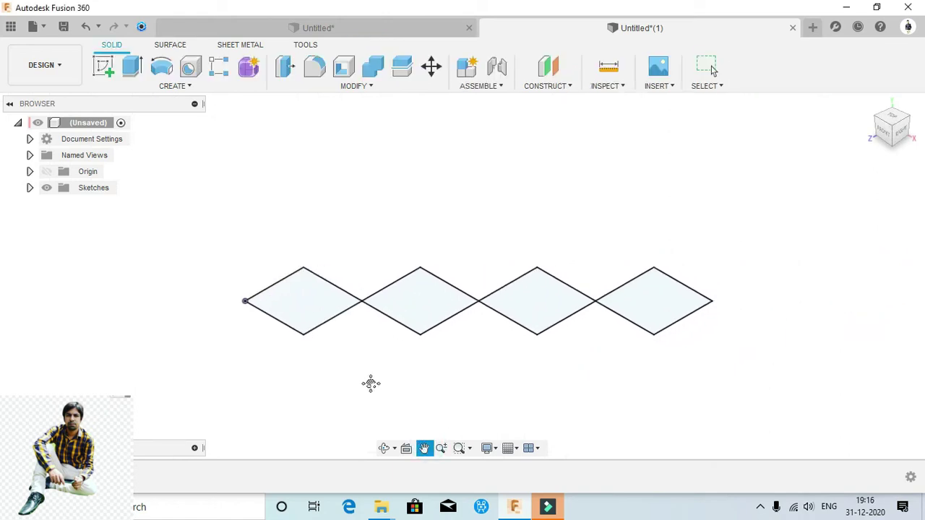
{"action": "key", "text": "Escape"}
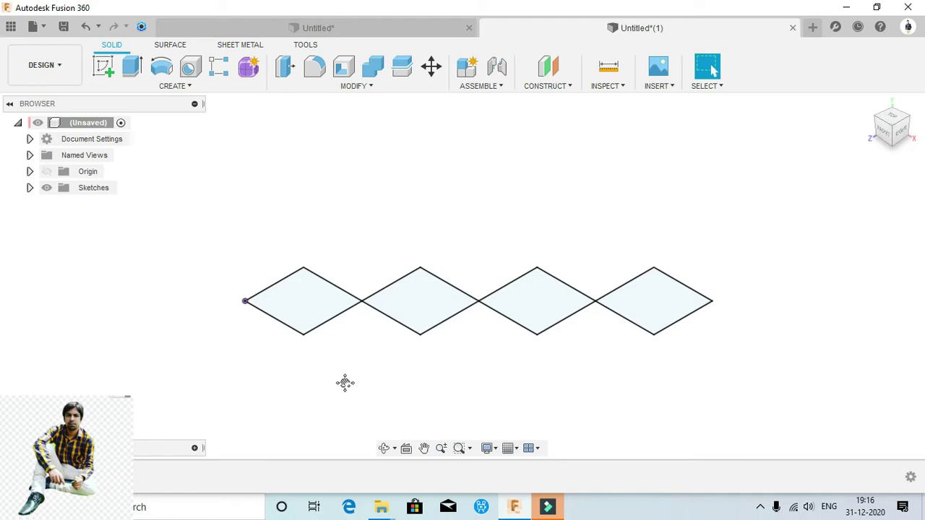
{"action": "left_click", "coordinate": [303, 319]}
{"action": "key", "text": "e"}
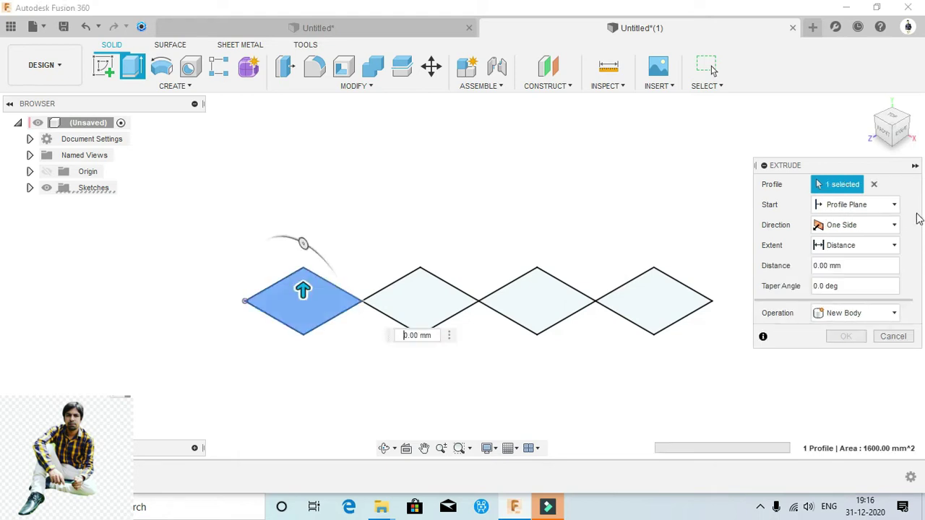
{"action": "left_click", "coordinate": [830, 266]}
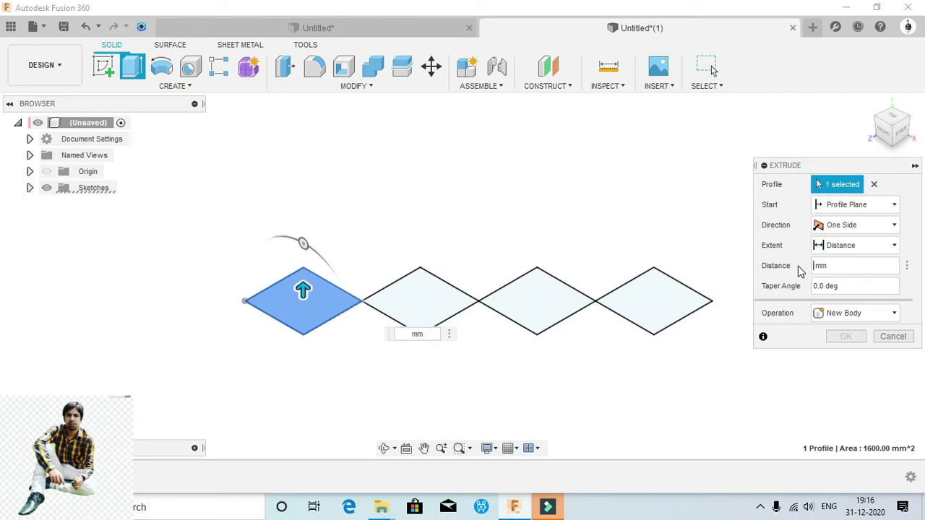
{"action": "type", "text": "40"}
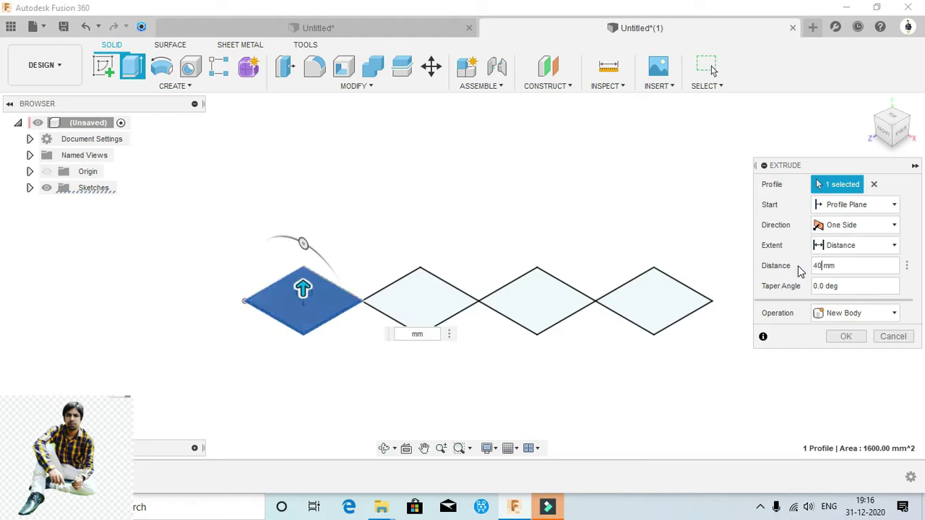
{"action": "left_click", "coordinate": [439, 310]}
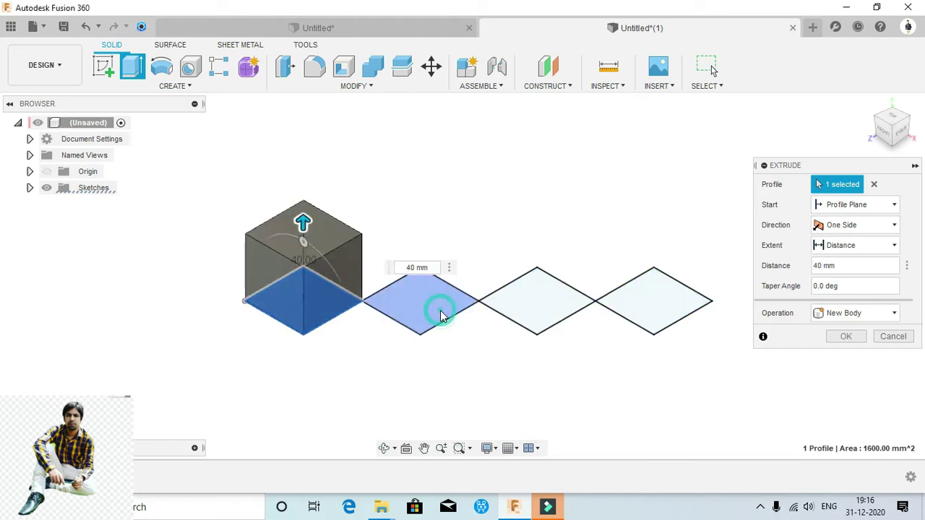
{"action": "left_click", "coordinate": [553, 311]}
{"action": "left_click", "coordinate": [653, 309]}
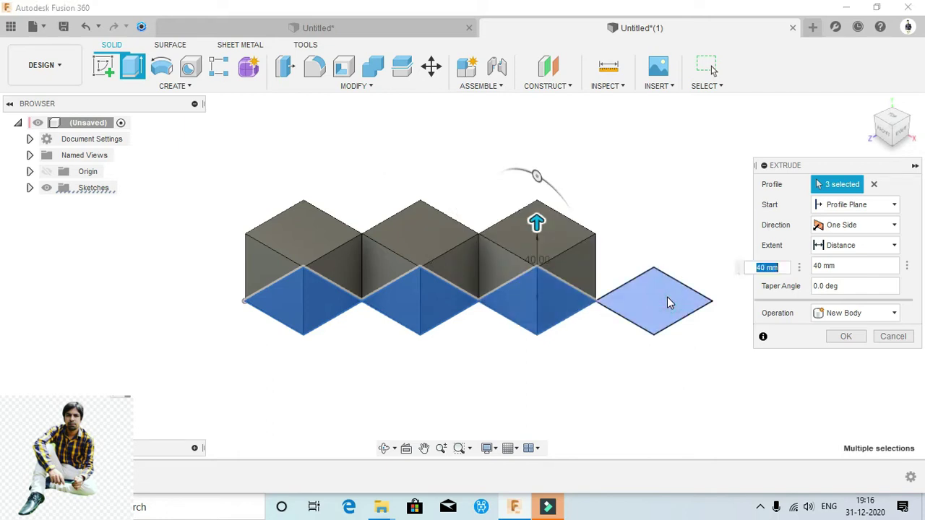
{"action": "left_click", "coordinate": [845, 339]}
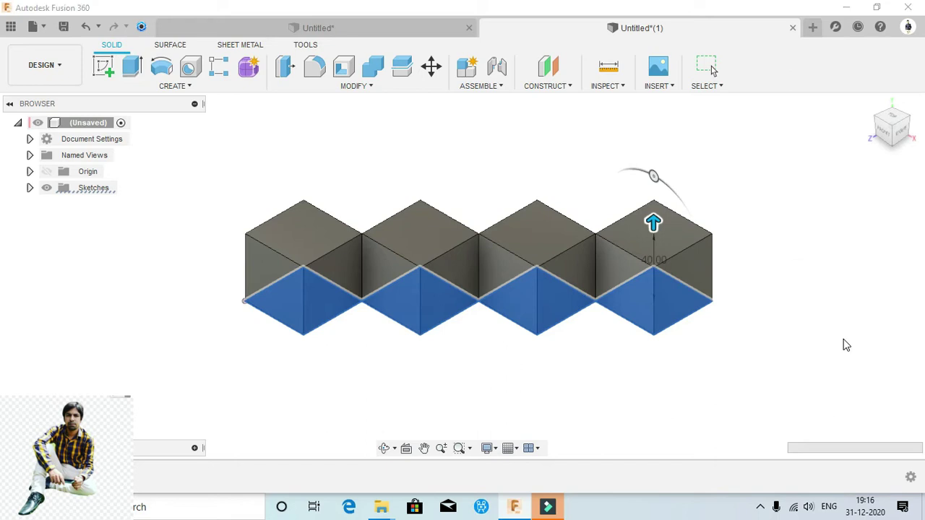
Start a new sketch on the first cube's front face.
{"action": "left_click", "coordinate": [104, 68]}
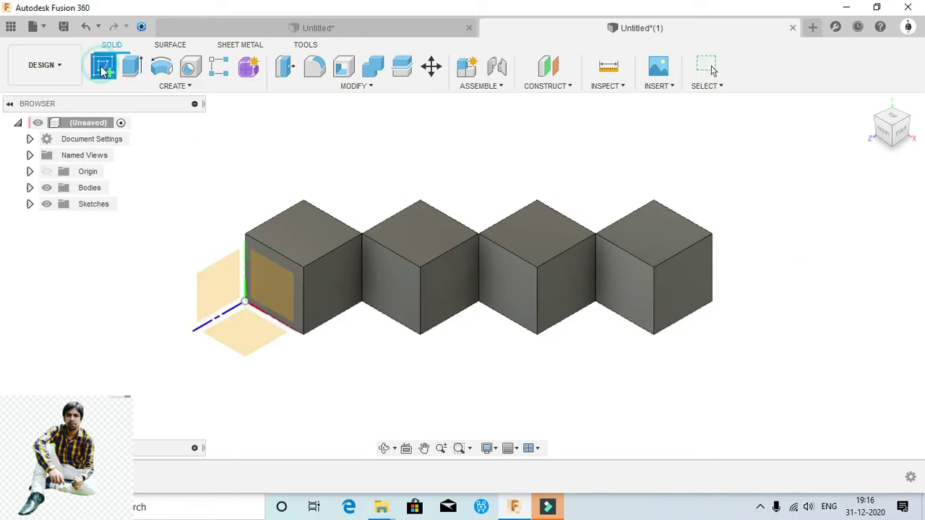
{"action": "left_click", "coordinate": [271, 262]}
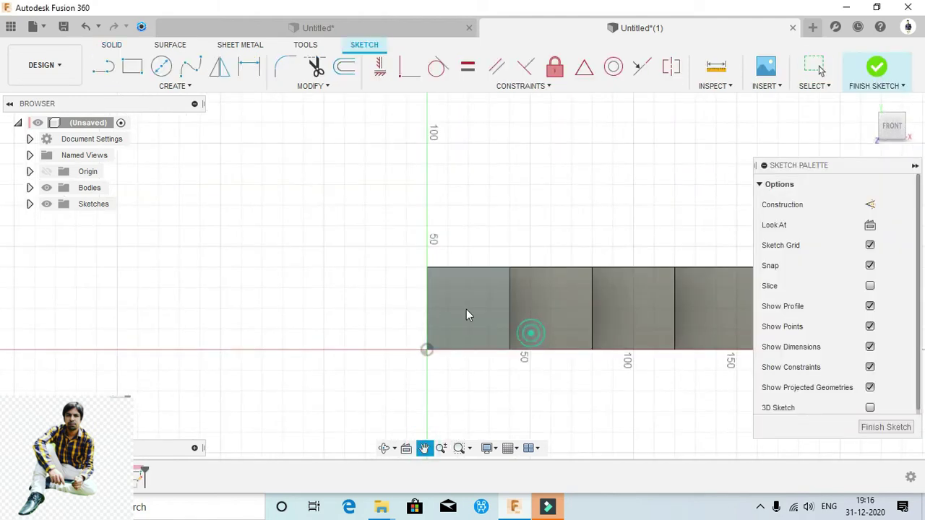
{"action": "left_click", "coordinate": [425, 449]}
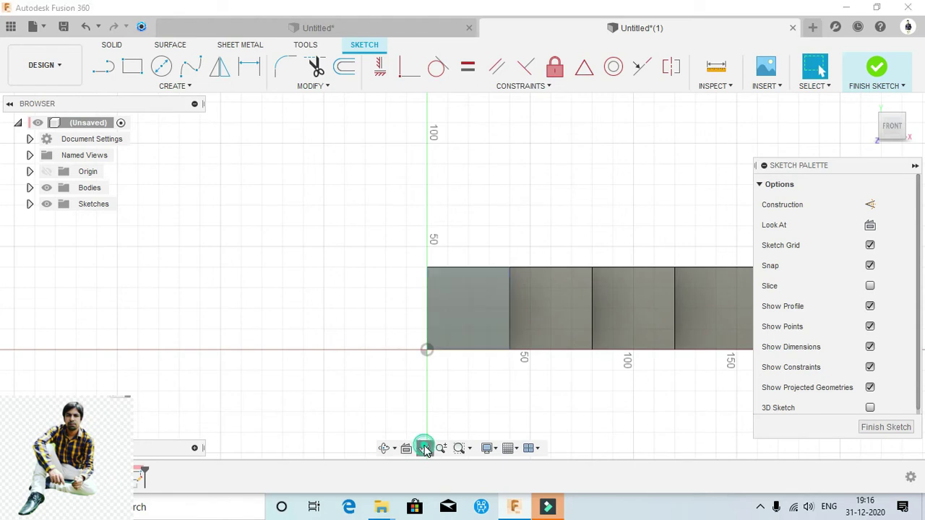
{"action": "left_click_drag", "start_coordinate": [520, 354], "coordinate": [385, 326]}
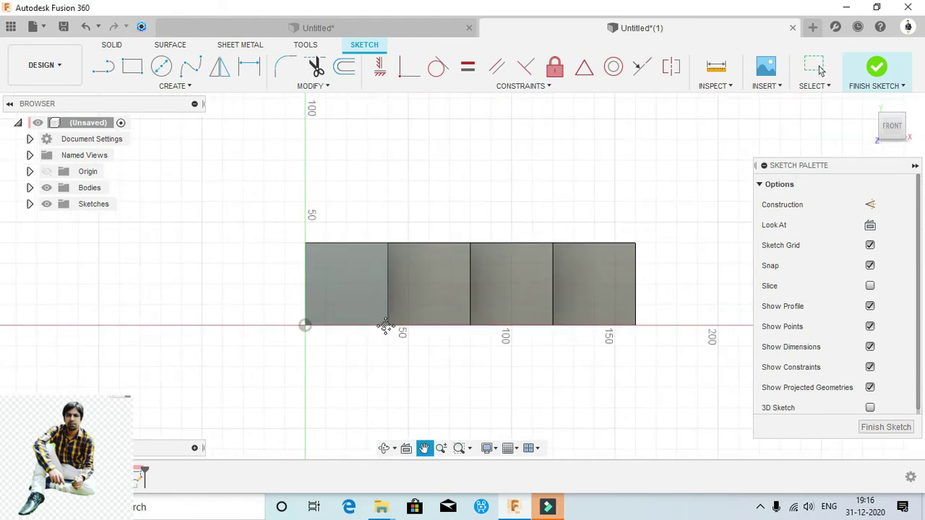
{"action": "key", "text": "Escape"}
{"action": "left_click", "coordinate": [153, 86]}
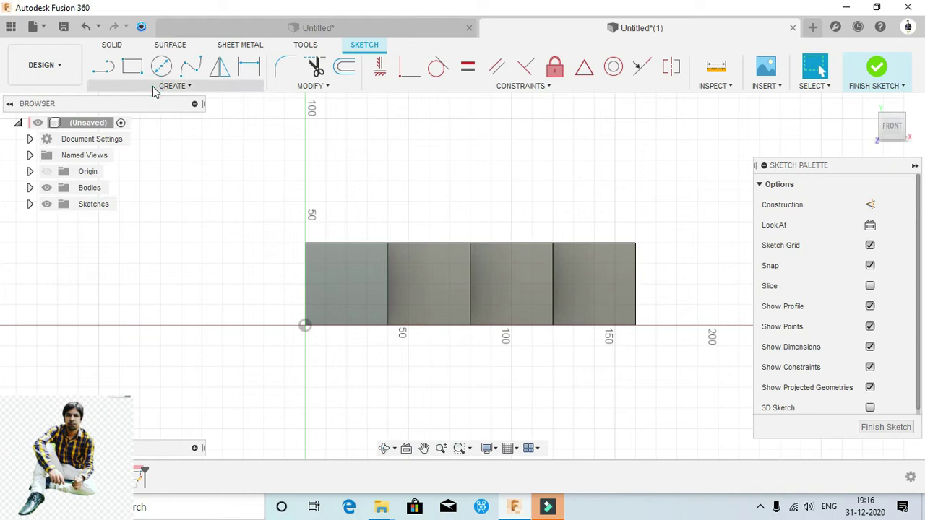
{"action": "left_click", "coordinate": [152, 87]}
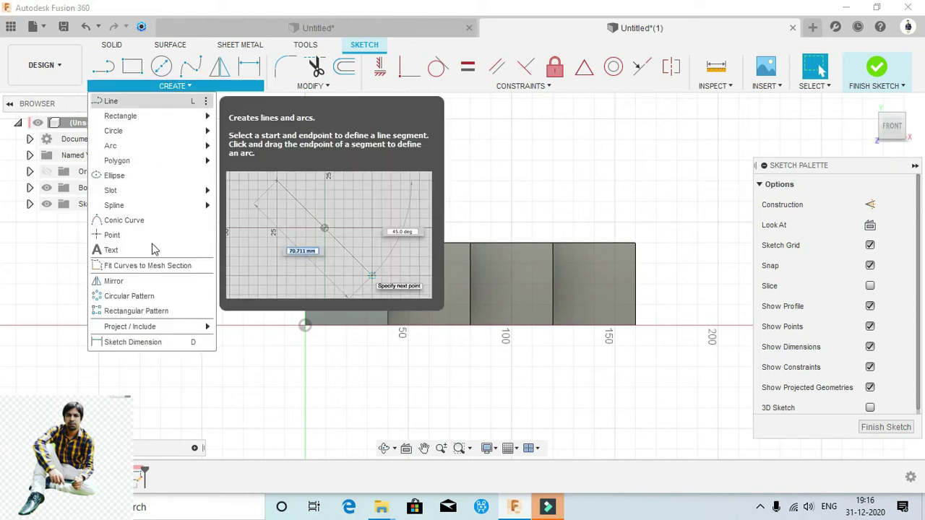
{"action": "left_click", "coordinate": [115, 251]}
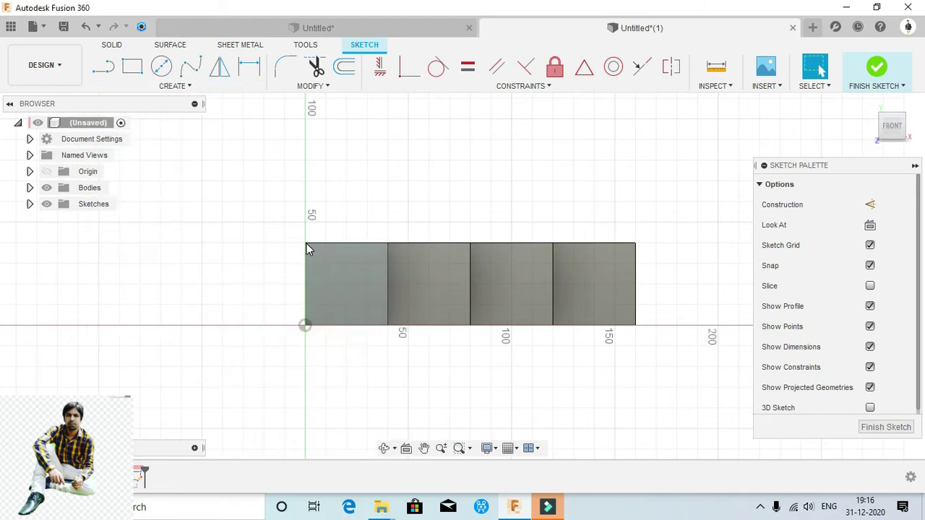
Place a text box over the first cube's face with text '2' at height 35.
{"action": "key", "text": "t"}
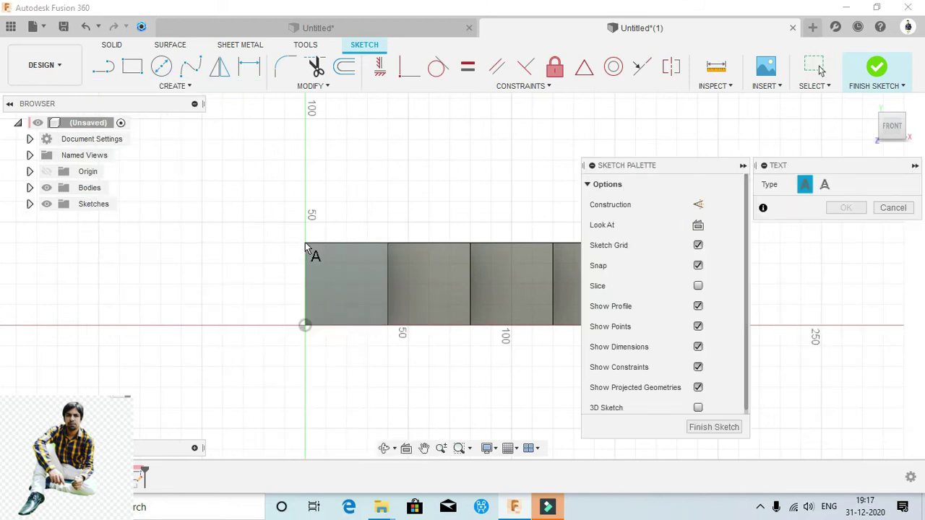
{"action": "left_click", "coordinate": [306, 242]}
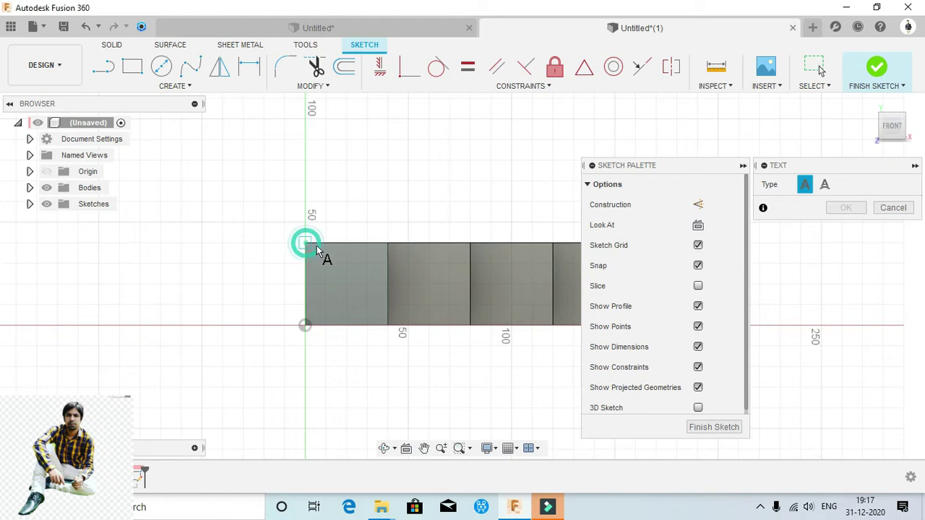
{"action": "left_click", "coordinate": [387, 324]}
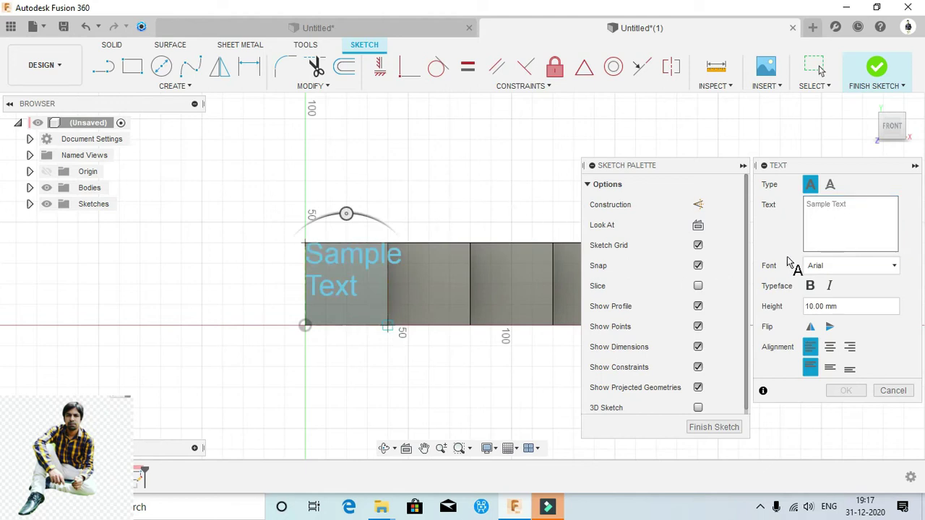
{"action": "left_click", "coordinate": [824, 225]}
{"action": "type", "text": "2"}
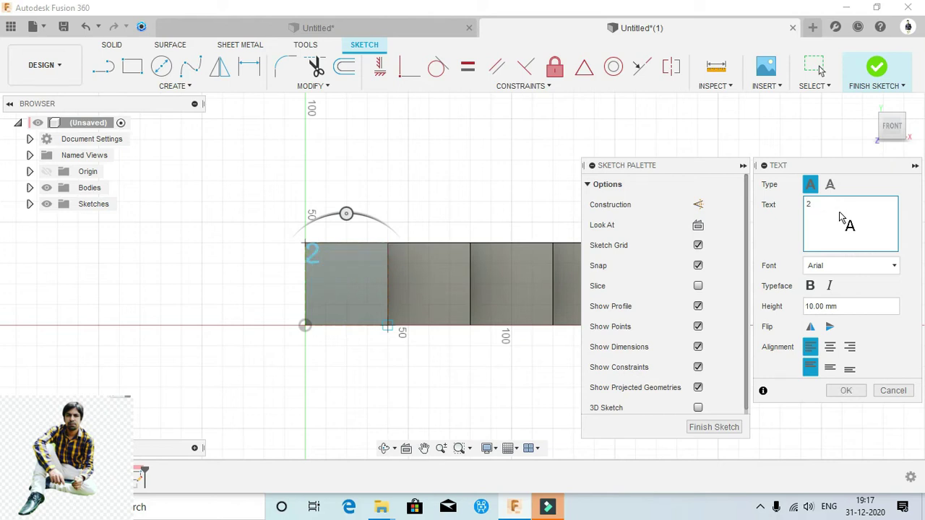
{"action": "left_click", "coordinate": [838, 306]}
{"action": "double_click", "coordinate": [807, 309]}
{"action": "type", "text": "35"}
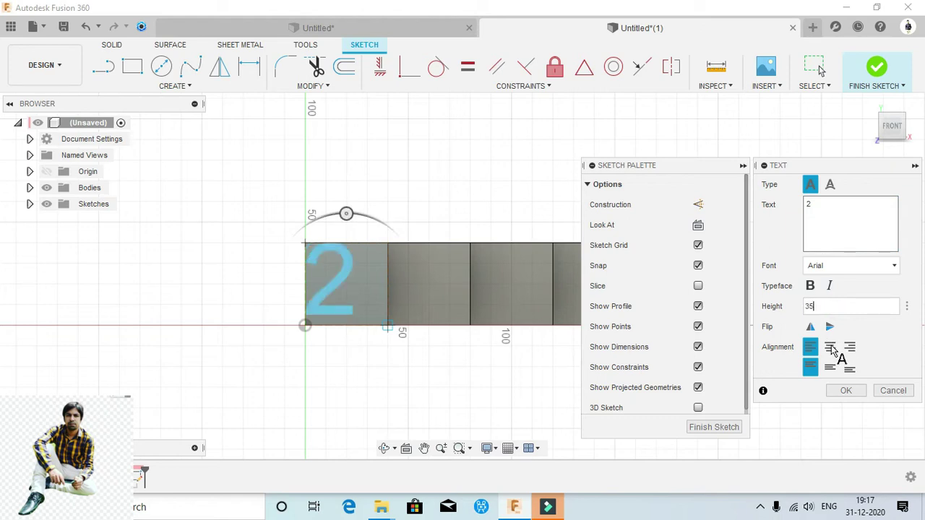
Centre the 2, make it bold Times New Roman, and finish the sketch.
{"action": "left_click", "coordinate": [830, 348]}
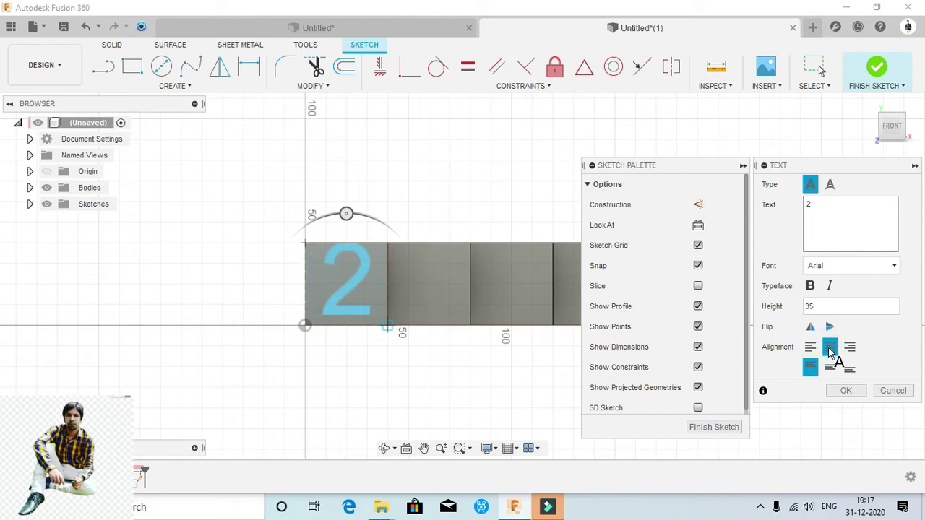
{"action": "left_click", "coordinate": [831, 367]}
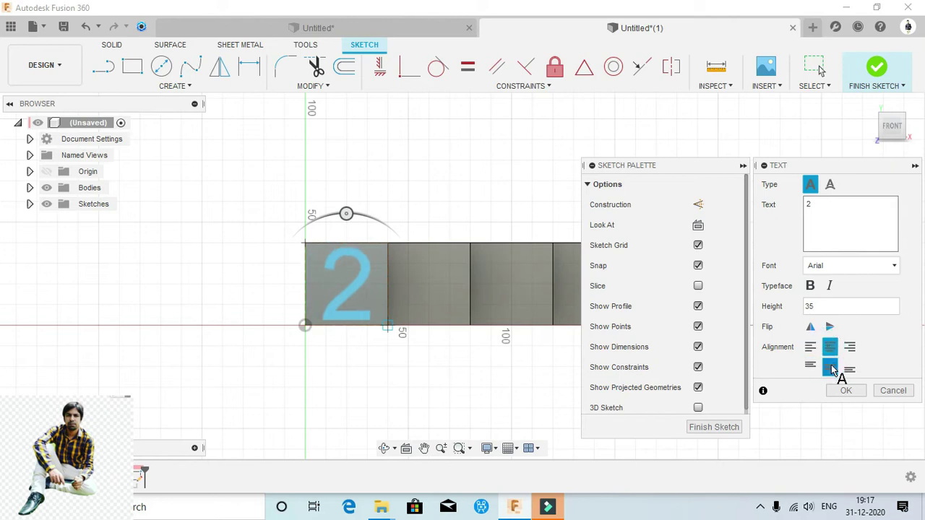
{"action": "left_click", "coordinate": [836, 272]}
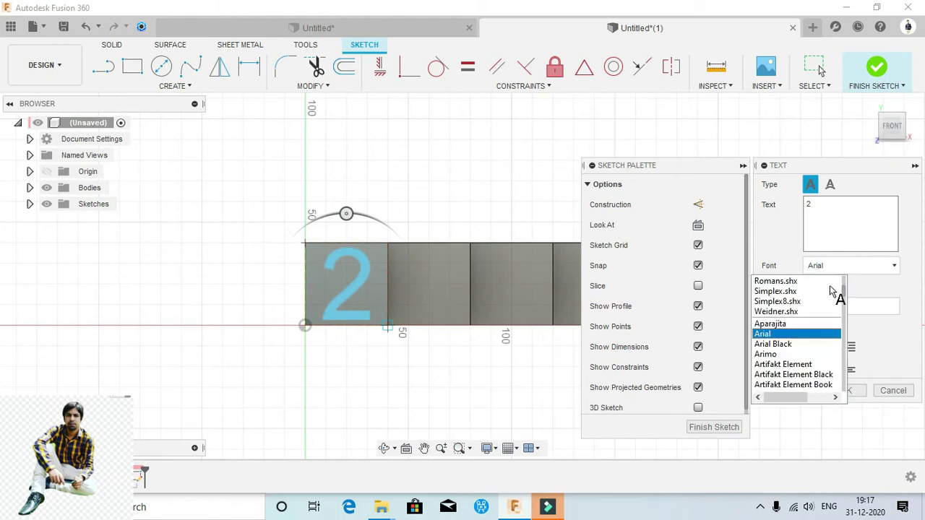
{"action": "type", "text": "times"}
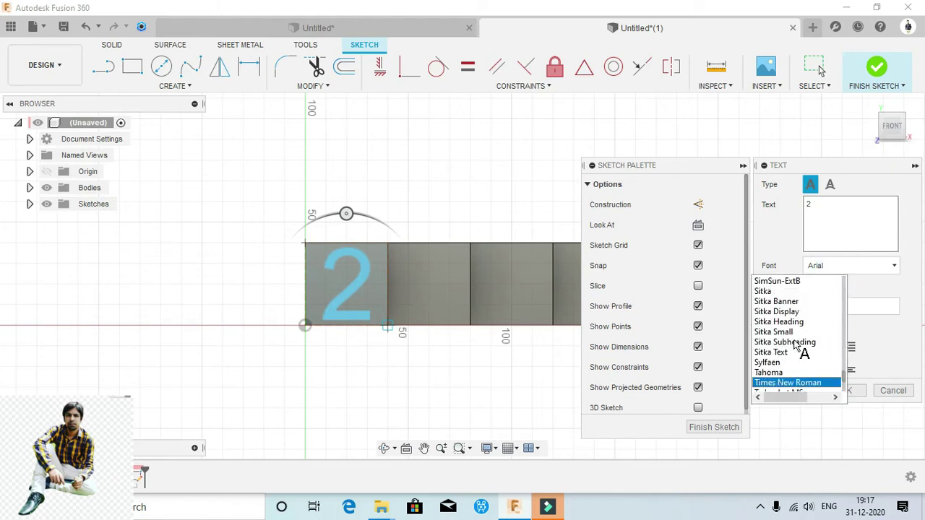
{"action": "left_click", "coordinate": [796, 383]}
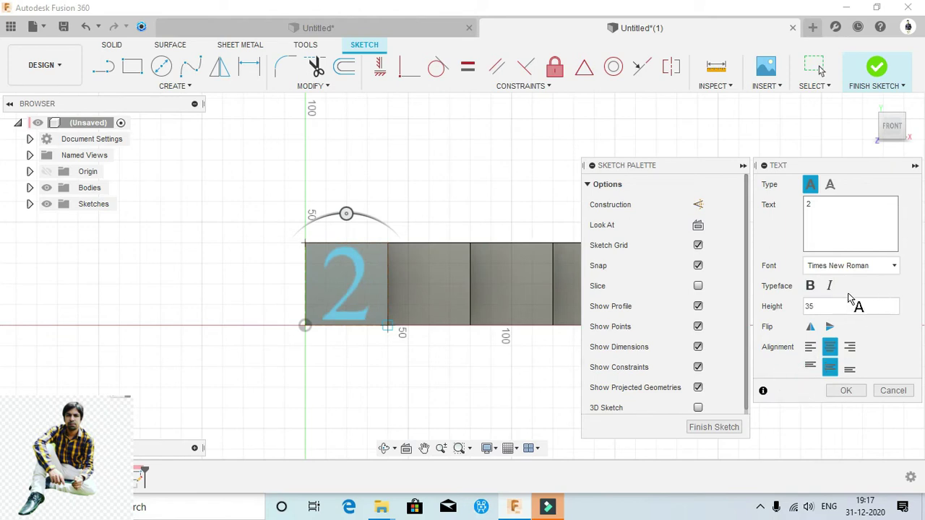
{"action": "left_click", "coordinate": [810, 286]}
{"action": "left_click", "coordinate": [836, 391]}
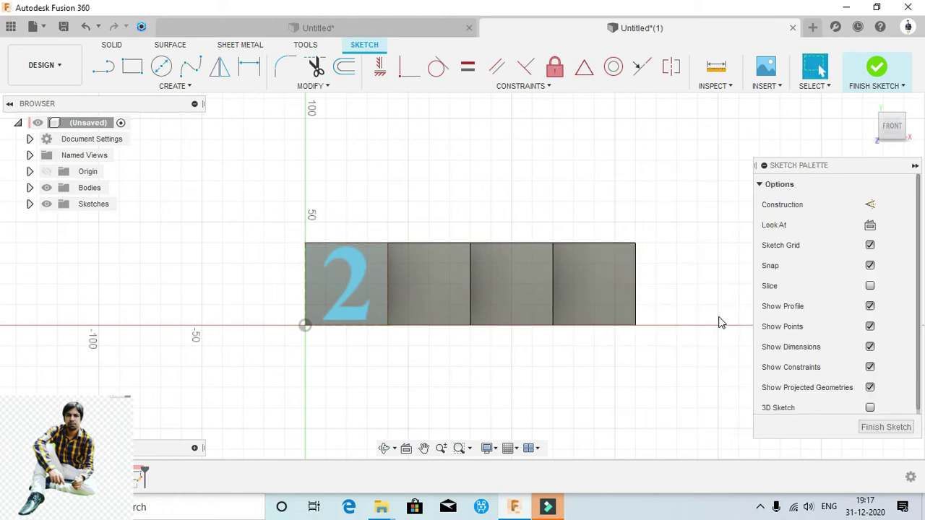
{"action": "left_click", "coordinate": [875, 67]}
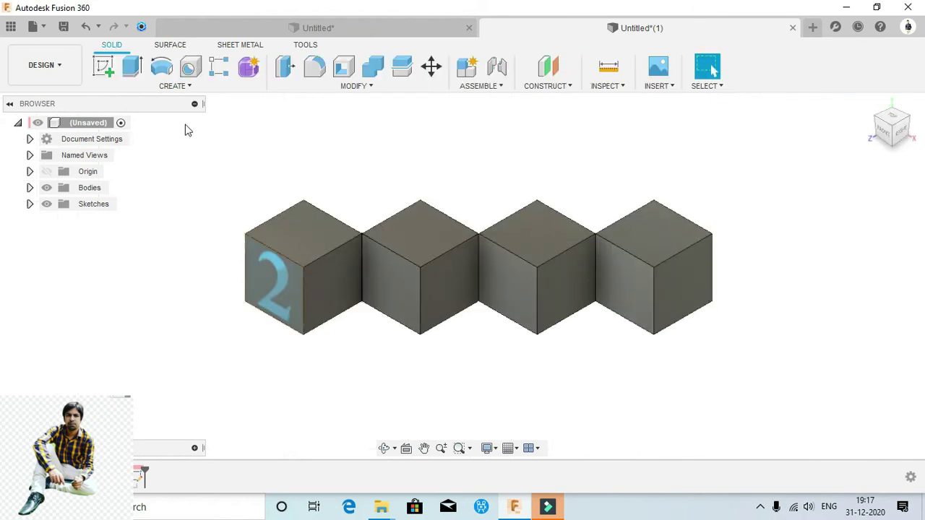
Start a sketch on the second cube's front face and draw a text box across it.
{"action": "left_click", "coordinate": [104, 67]}
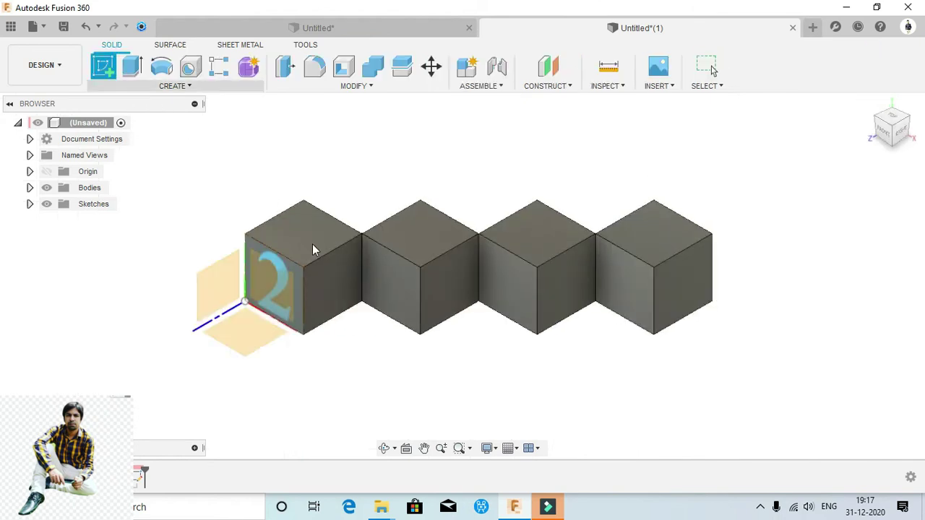
{"action": "left_click", "coordinate": [382, 279]}
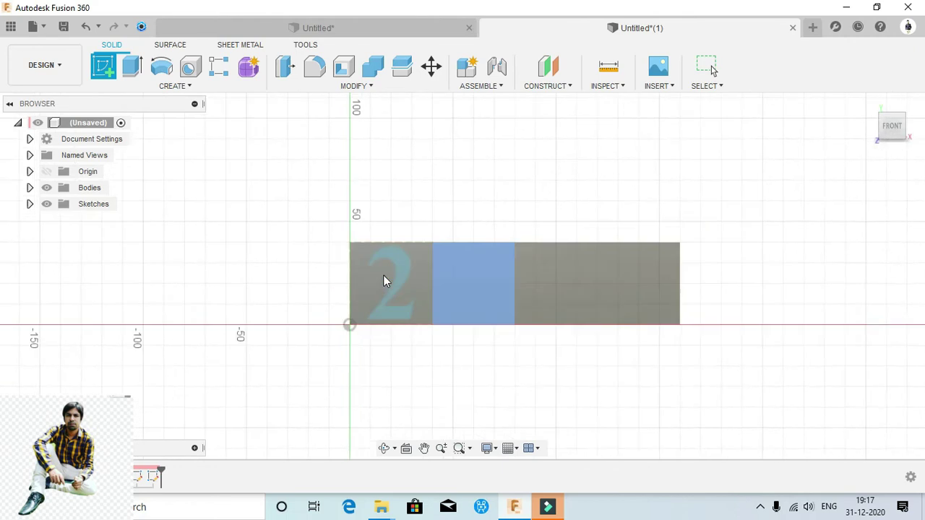
{"action": "left_click", "coordinate": [423, 448]}
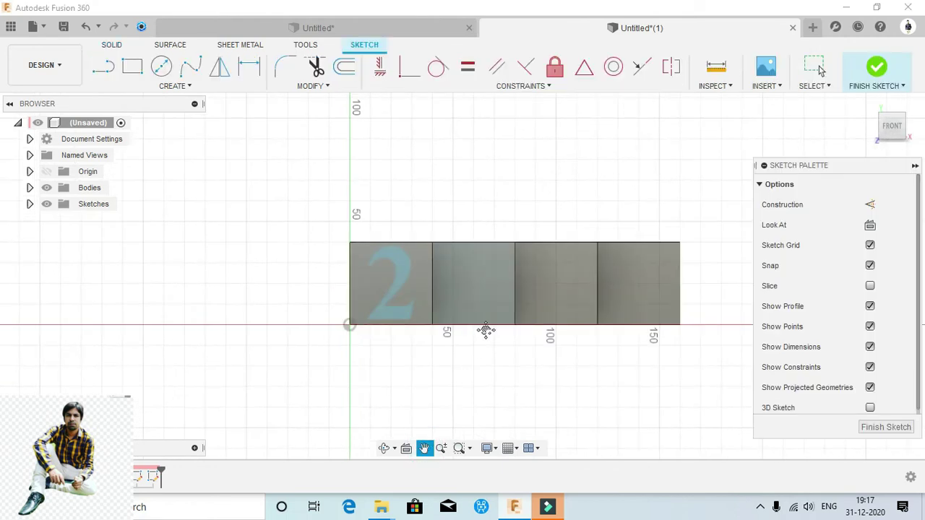
{"action": "left_click_drag", "start_coordinate": [485, 331], "coordinate": [363, 320]}
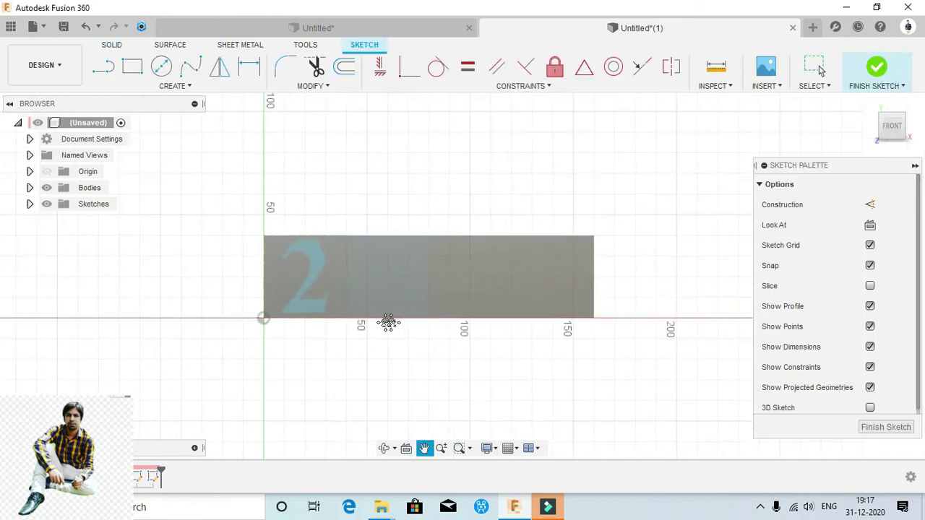
{"action": "left_click", "coordinate": [173, 87]}
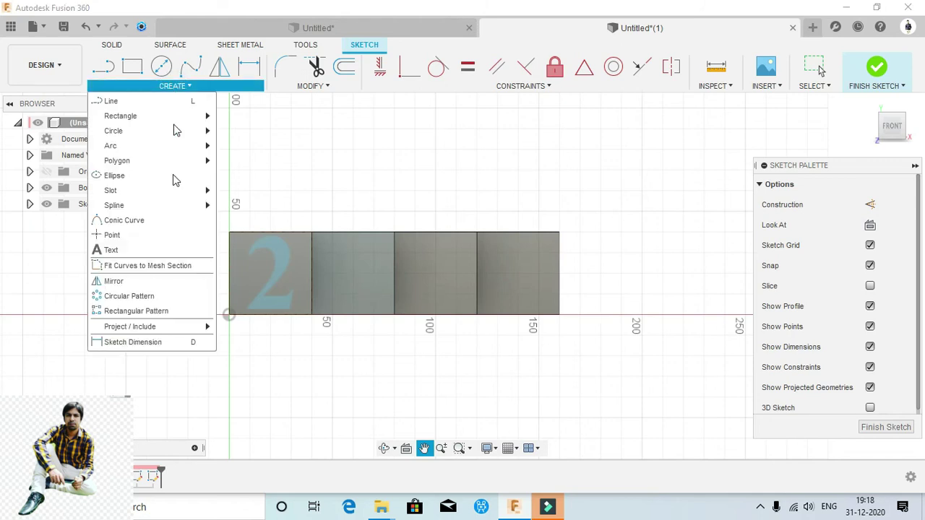
{"action": "left_click", "coordinate": [114, 249]}
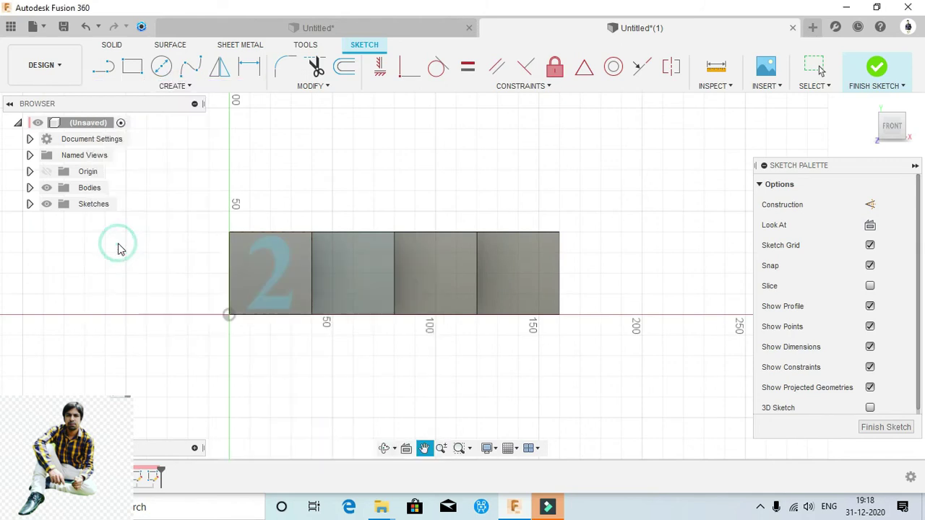
{"action": "left_click", "coordinate": [312, 232]}
{"action": "left_click", "coordinate": [394, 315]}
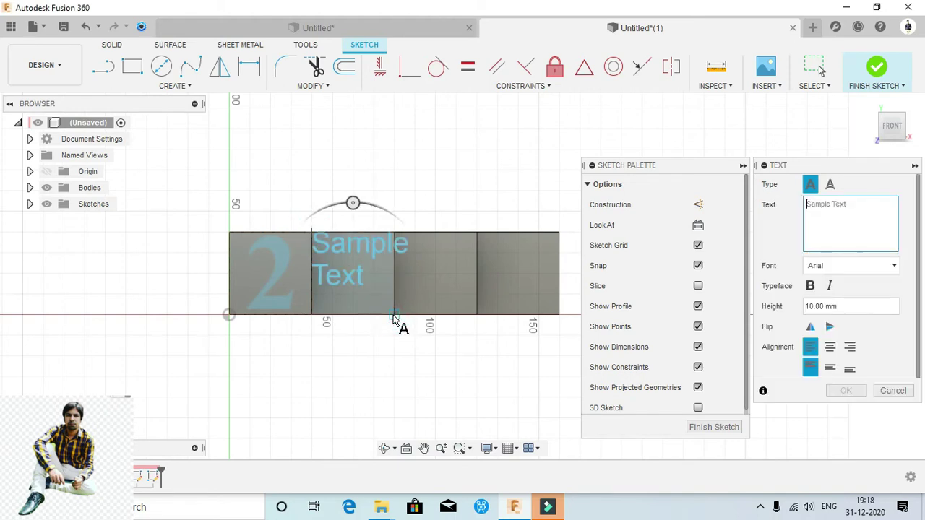
Enter '0' in bold Times New Roman, centred horizontally.
{"action": "left_click", "coordinate": [819, 217]}
{"action": "type", "text": "0"}
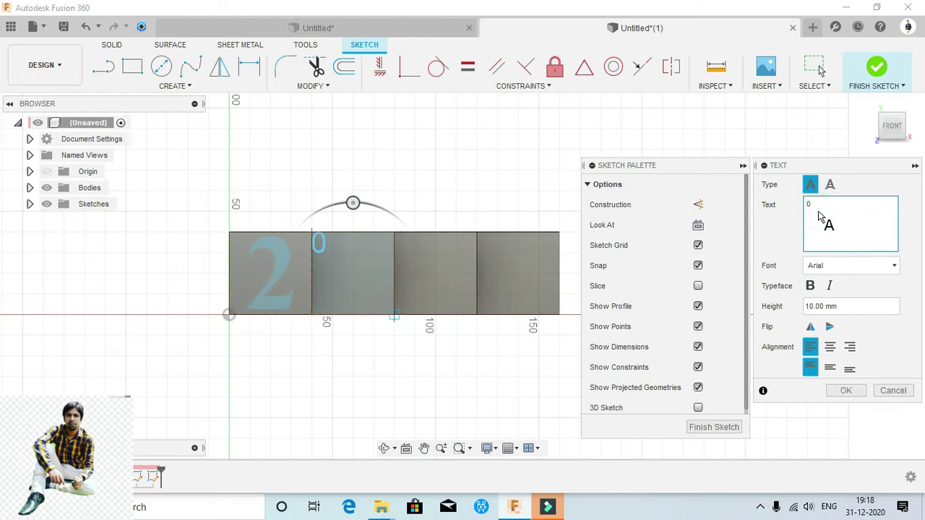
{"action": "left_click", "coordinate": [833, 265]}
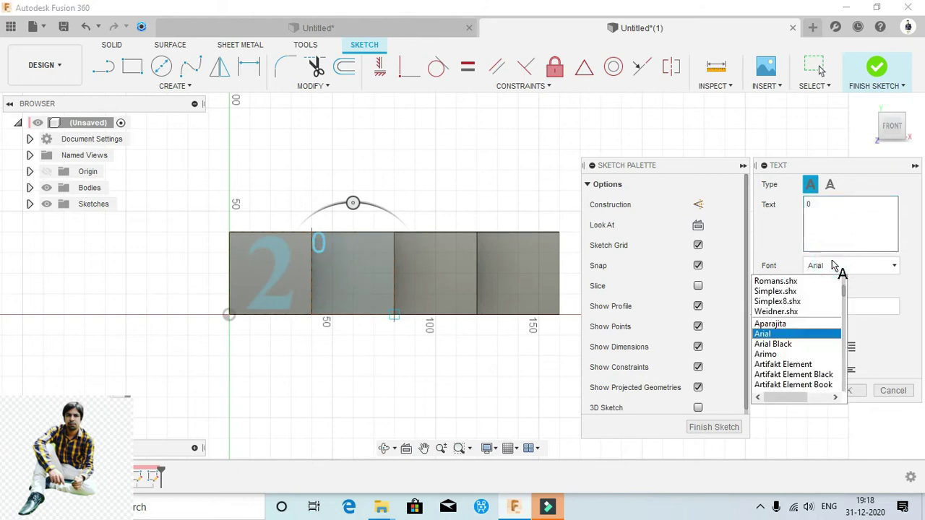
{"action": "key", "text": "t"}
{"action": "key", "text": "i"}
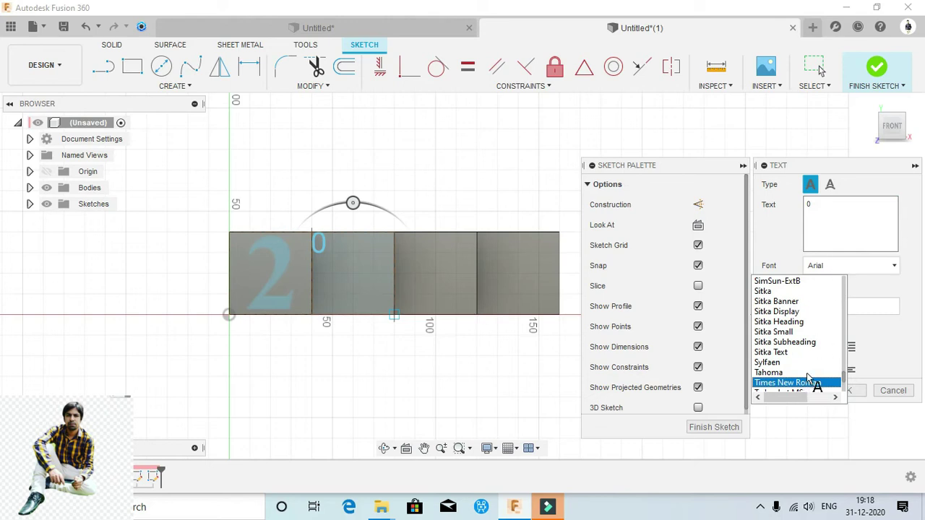
{"action": "left_click", "coordinate": [805, 383]}
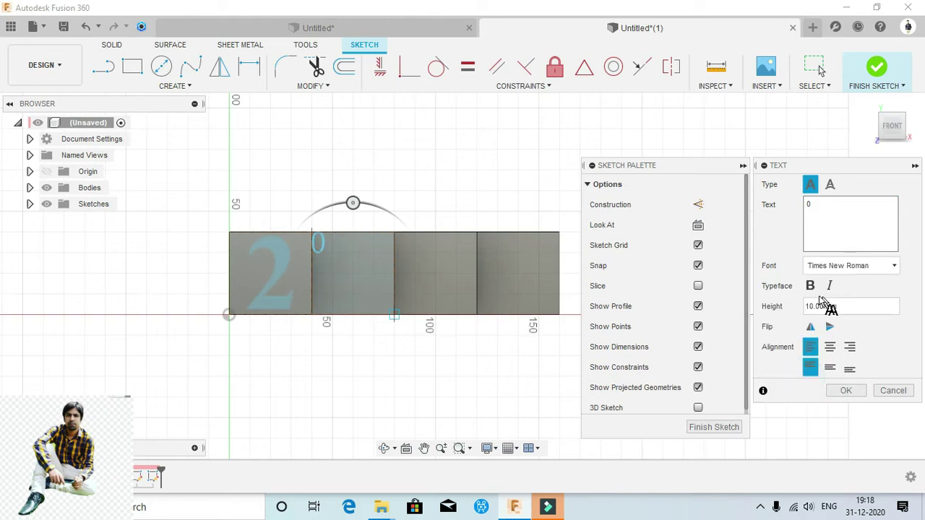
{"action": "left_click", "coordinate": [809, 287]}
{"action": "left_click", "coordinate": [830, 346]}
Set the 0's height to 35, centre it vertically, and finish the sketch.
{"action": "left_click", "coordinate": [844, 307]}
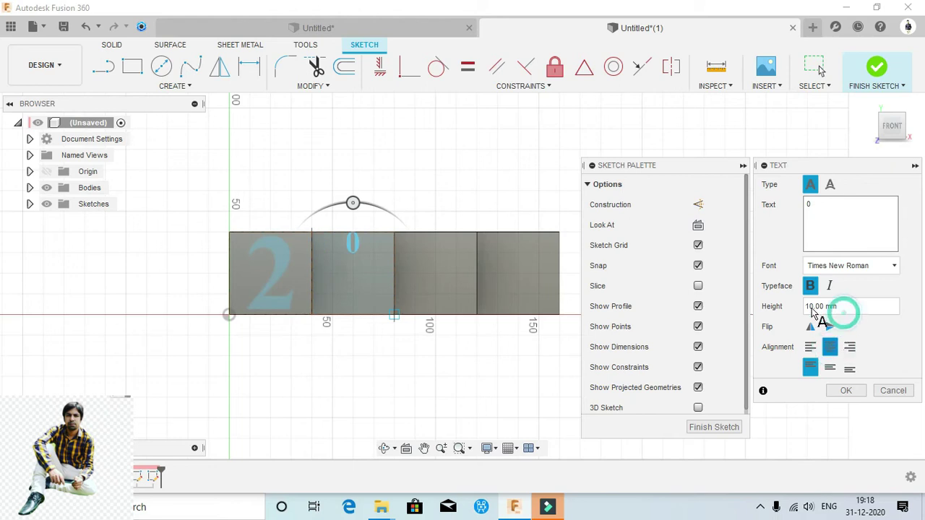
{"action": "key", "text": "ctrl+a"}
{"action": "key", "text": "BackSpace"}
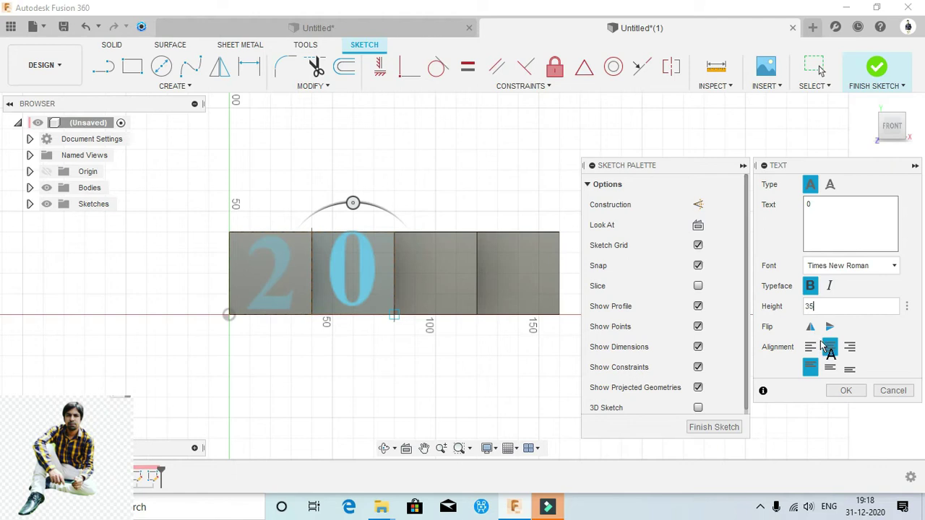
{"action": "left_click", "coordinate": [829, 367]}
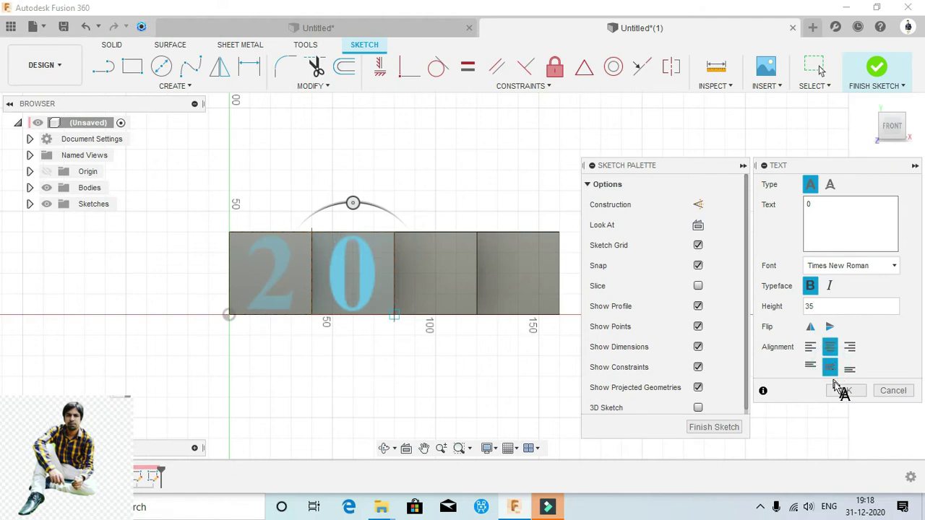
{"action": "left_click", "coordinate": [845, 390]}
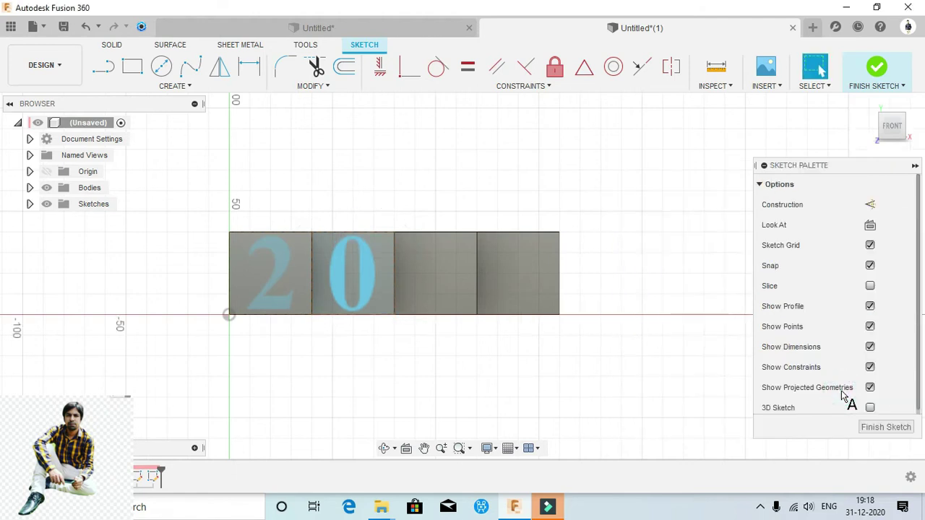
{"action": "left_click", "coordinate": [886, 74]}
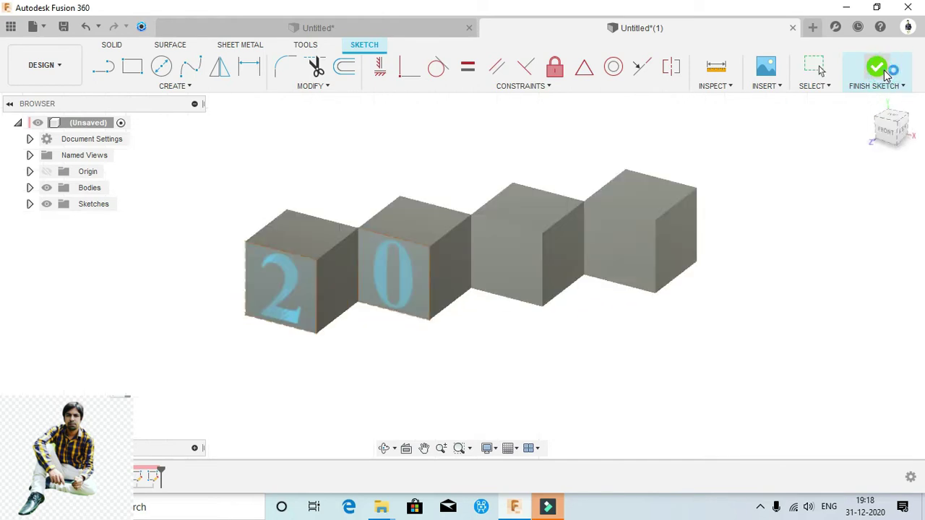
{"action": "left_click", "coordinate": [164, 86]}
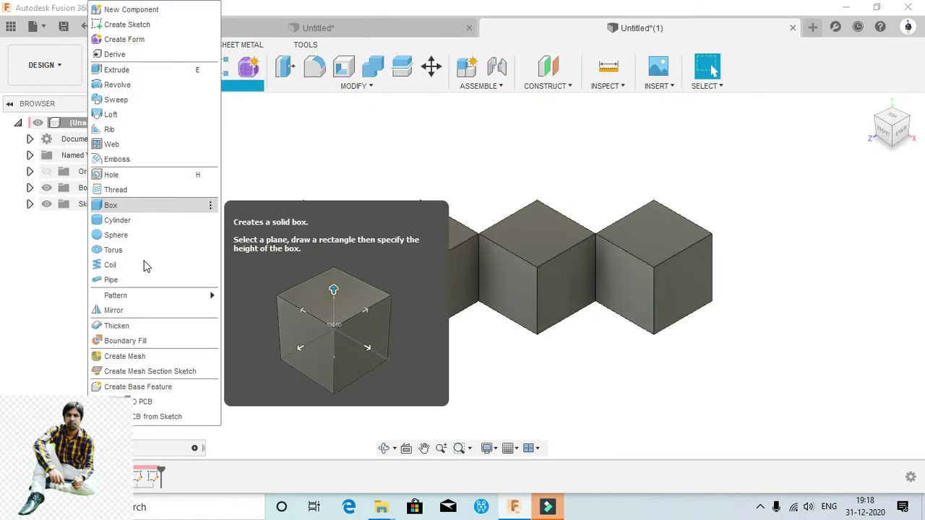
Start a sketch on the third cube's front face and draw a text box across it.
{"action": "left_click", "coordinate": [242, 90]}
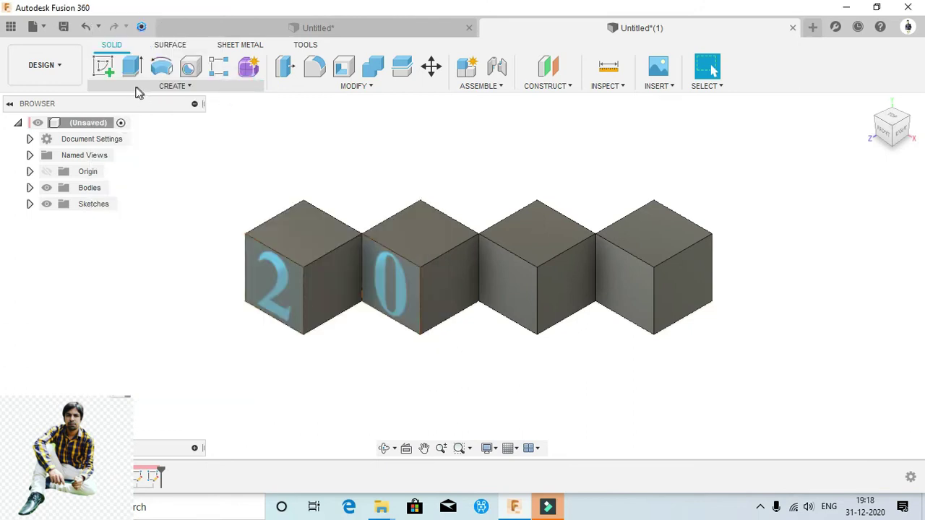
{"action": "left_click", "coordinate": [103, 67]}
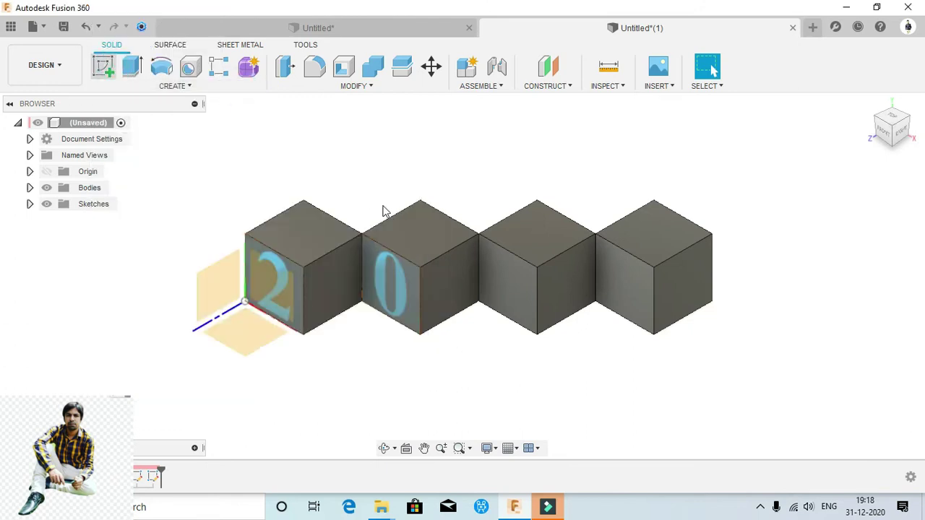
{"action": "left_click", "coordinate": [508, 269]}
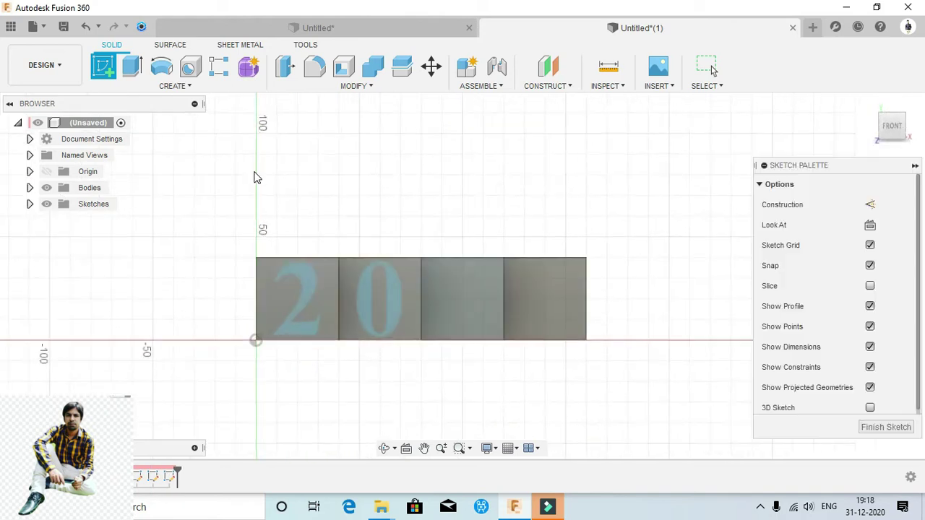
{"action": "left_click", "coordinate": [184, 87]}
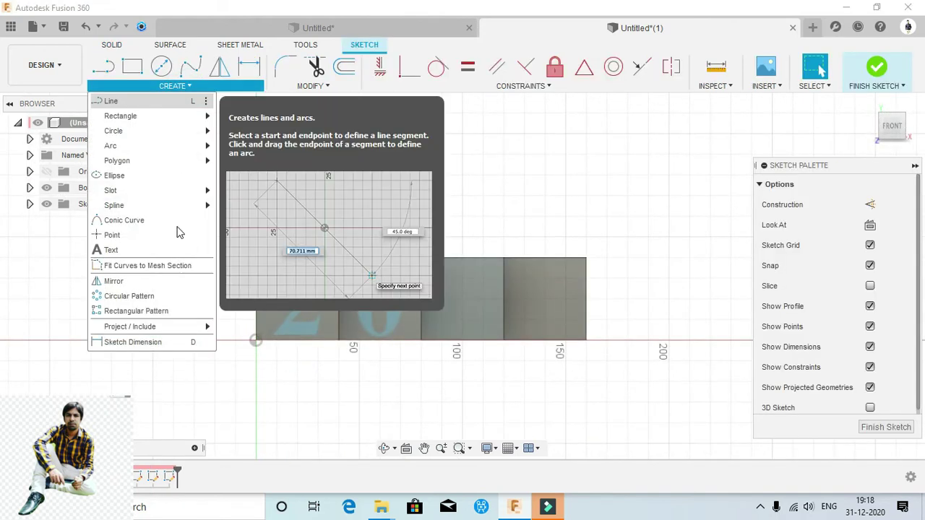
{"action": "left_click", "coordinate": [132, 250]}
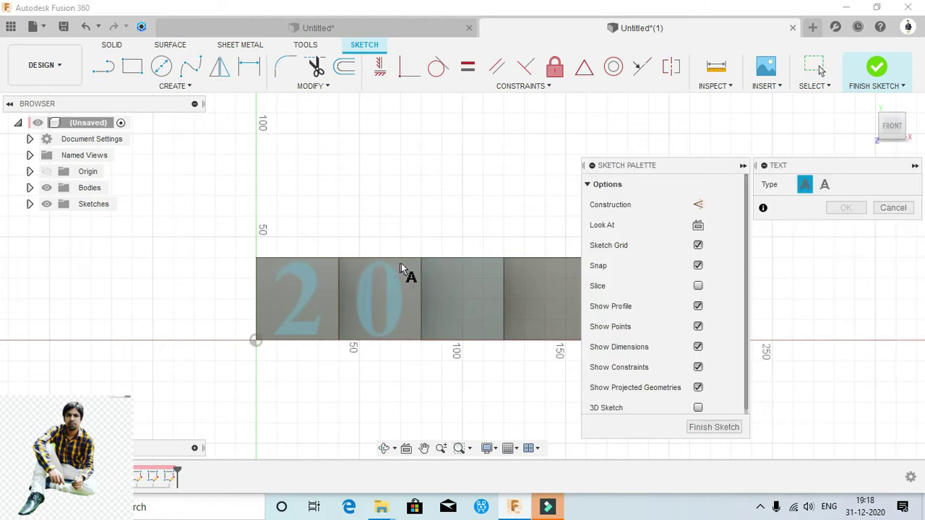
{"action": "left_click", "coordinate": [421, 258]}
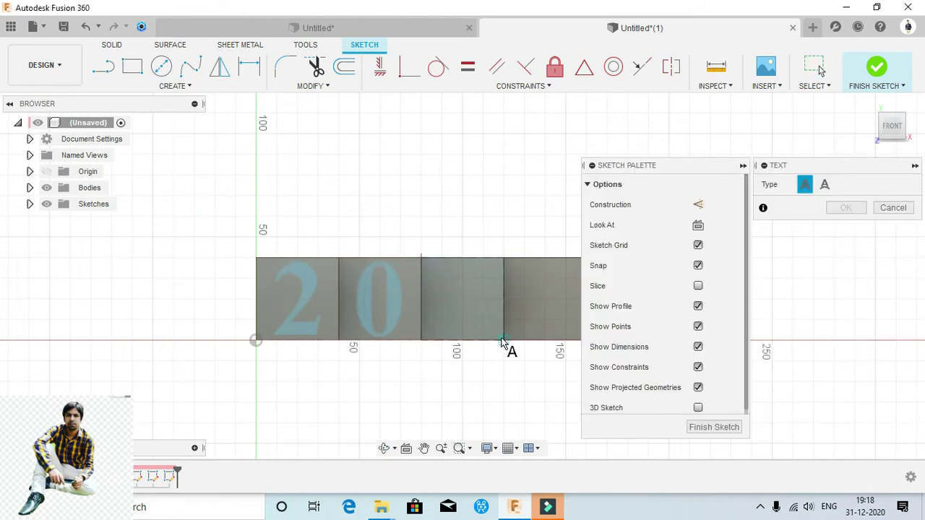
{"action": "left_click", "coordinate": [503, 340]}
Enter '2' in bold Times New Roman.
{"action": "left_click", "coordinate": [810, 206]}
{"action": "type", "text": "2"}
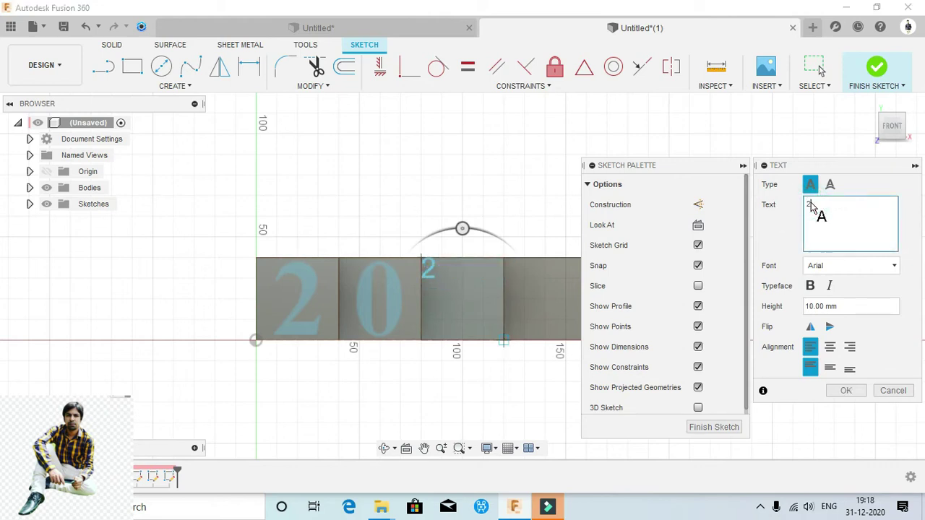
{"action": "left_click", "coordinate": [809, 286]}
{"action": "left_click", "coordinate": [847, 266]}
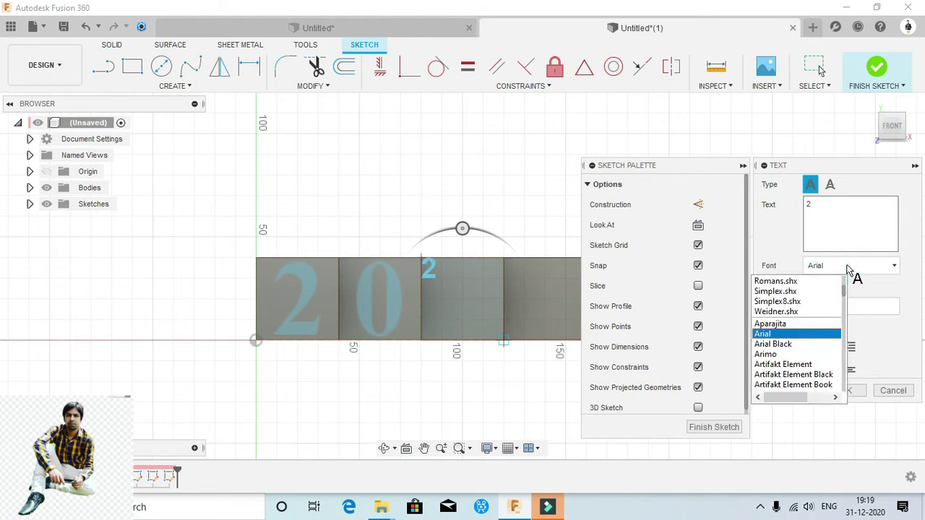
{"action": "type", "text": "times"}
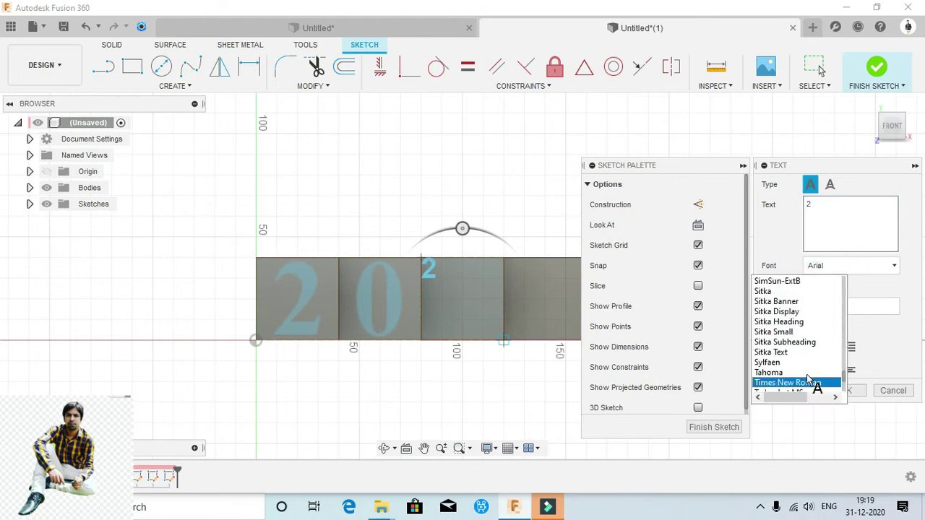
{"action": "left_click", "coordinate": [807, 383]}
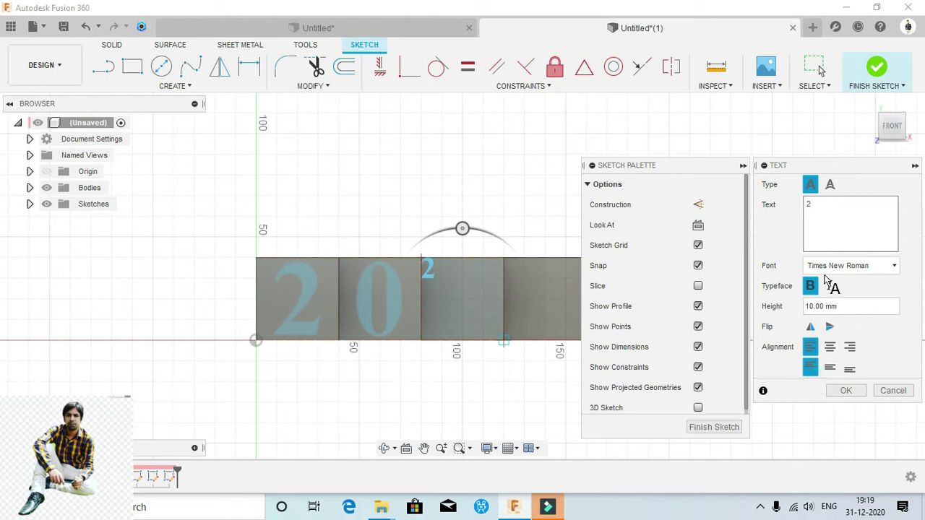
Set the 2 to 35 mm tall, centre it both ways, and finish the sketch.
{"action": "left_click", "coordinate": [828, 308]}
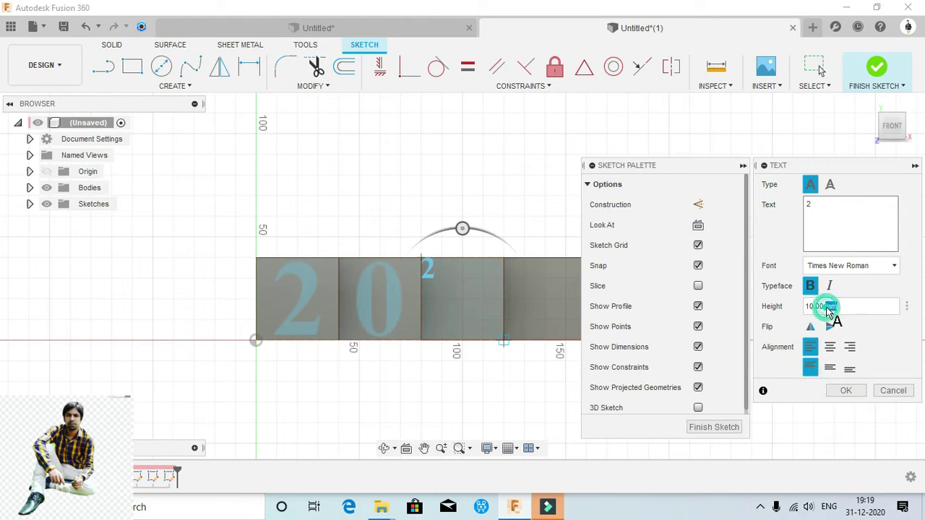
{"action": "key", "text": "BackSpace"}
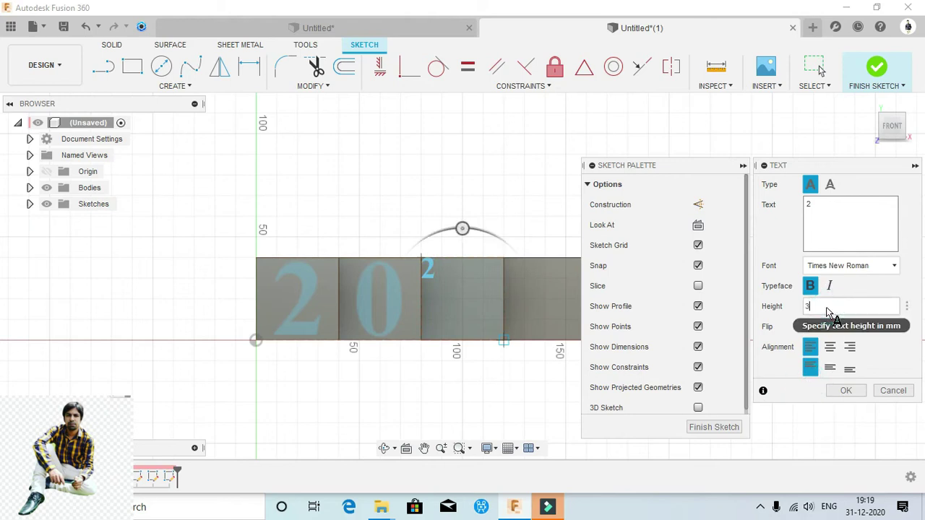
{"action": "left_click", "coordinate": [829, 347]}
{"action": "left_click", "coordinate": [831, 368]}
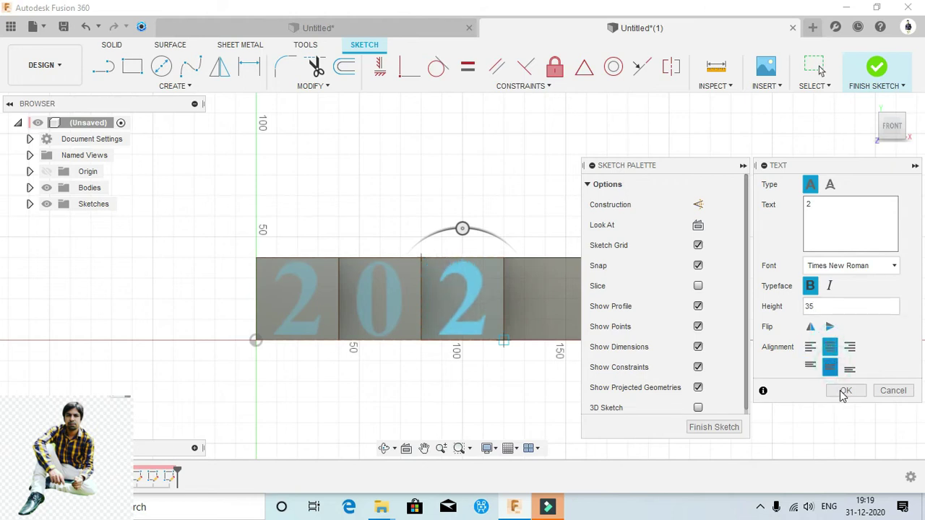
{"action": "left_click", "coordinate": [843, 391]}
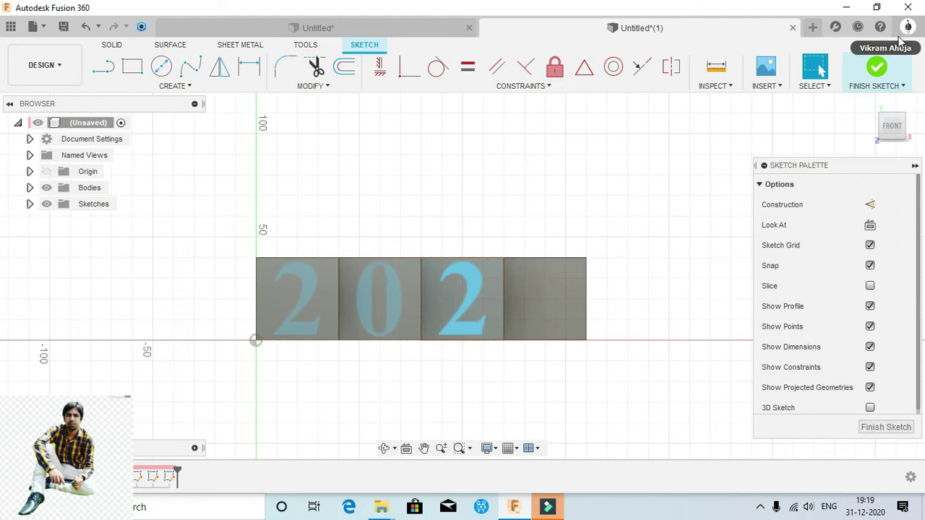
{"action": "left_click", "coordinate": [877, 70]}
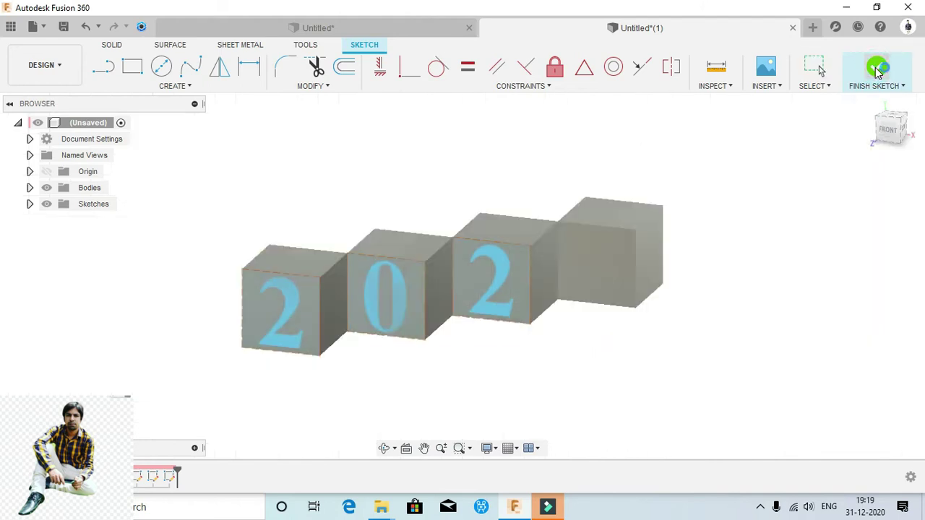
Start a sketch on the fourth block's front face and draw a text box across it.
{"action": "left_click", "coordinate": [104, 67]}
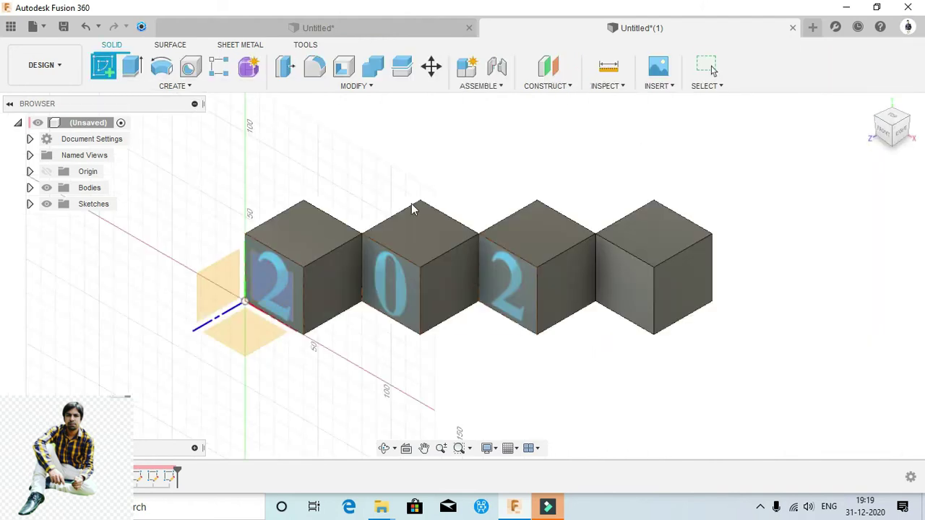
{"action": "left_click", "coordinate": [604, 266]}
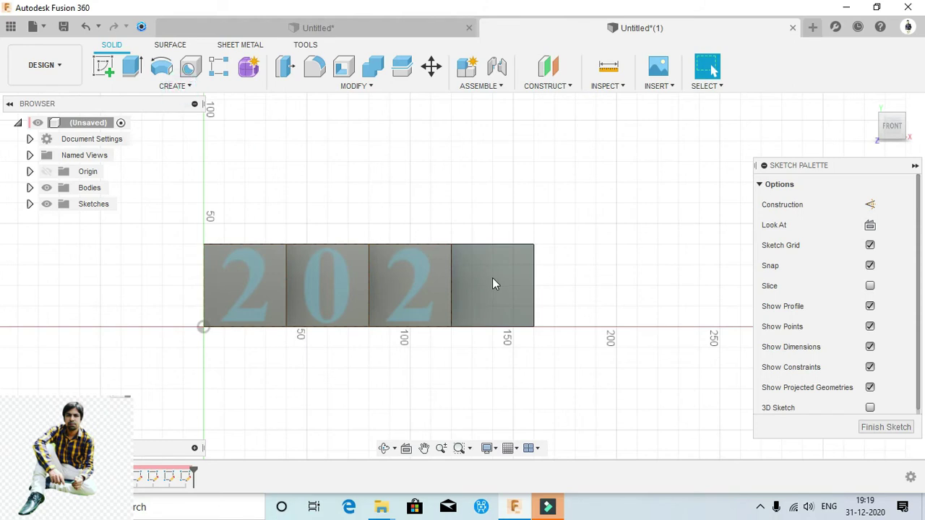
{"action": "left_click", "coordinate": [171, 86]}
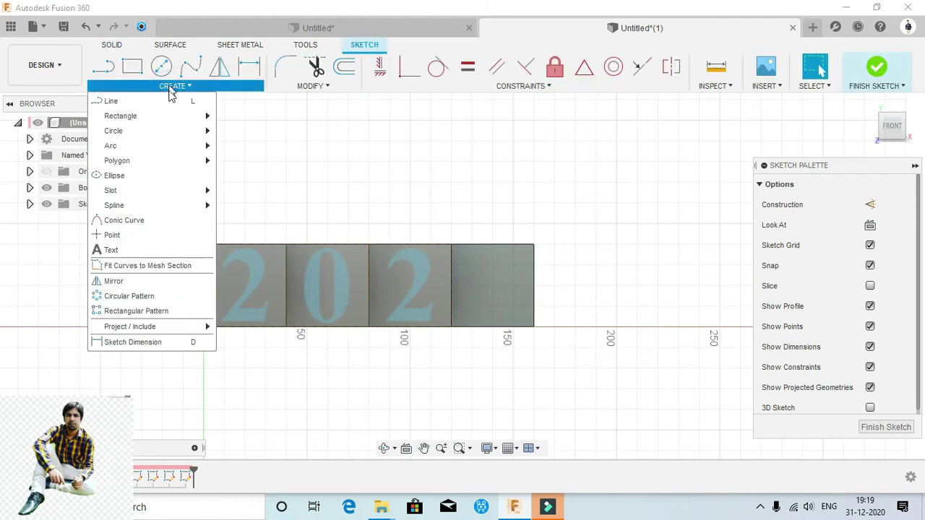
{"action": "left_click", "coordinate": [114, 250]}
{"action": "left_click", "coordinate": [450, 244]}
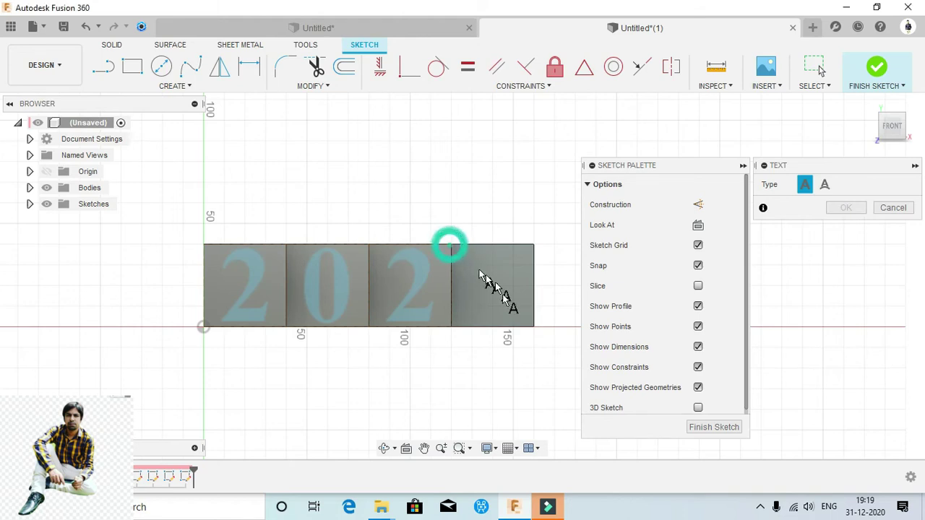
{"action": "left_click", "coordinate": [534, 329]}
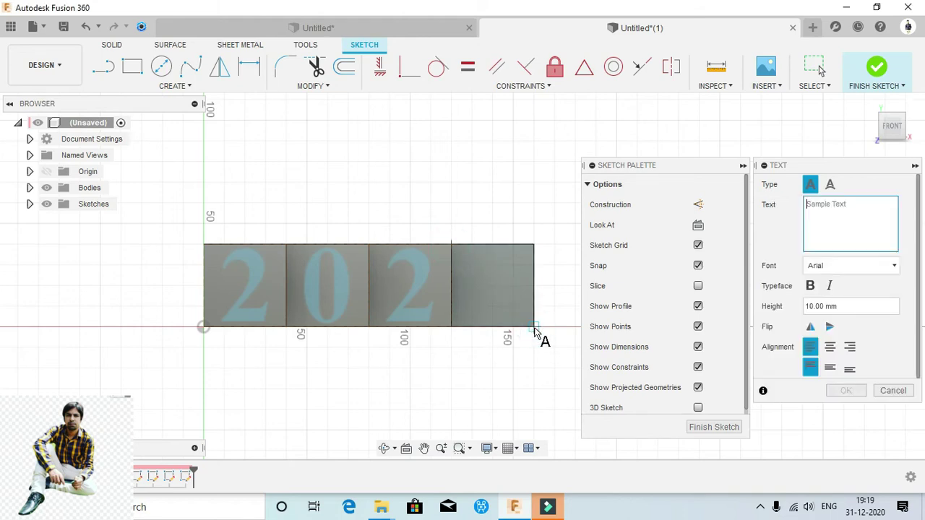
Enter a '0' set in bold Times New Roman.
{"action": "left_click", "coordinate": [827, 221]}
{"action": "type", "text": "0"}
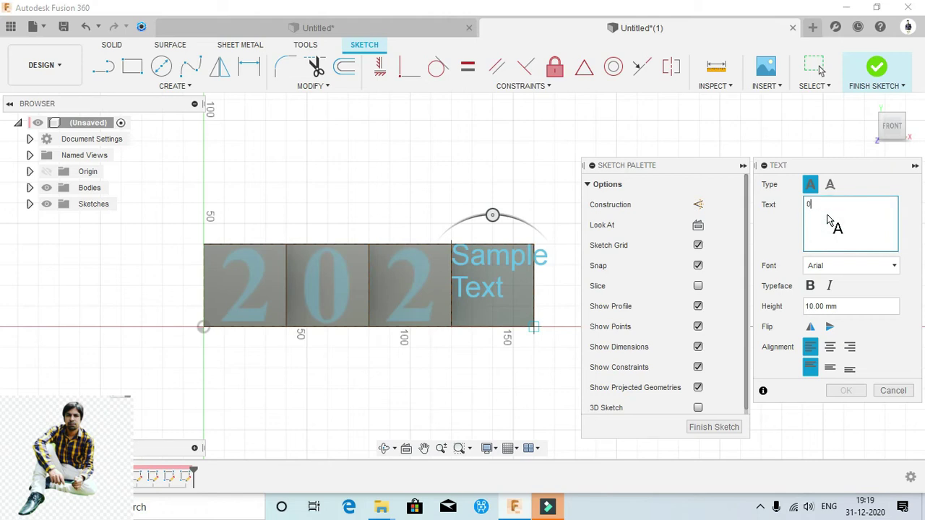
{"action": "left_click", "coordinate": [827, 266]}
{"action": "key", "text": "Down"}
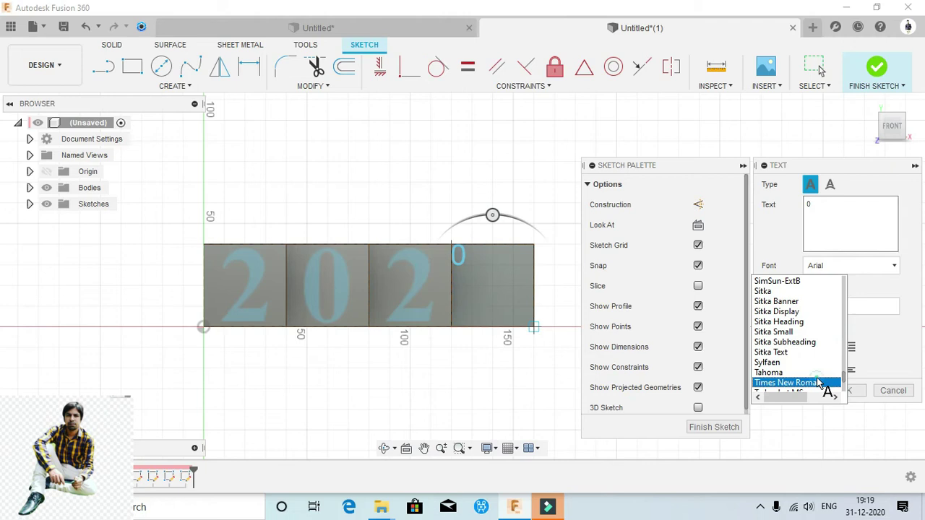
{"action": "left_click", "coordinate": [819, 382]}
{"action": "left_click", "coordinate": [810, 286]}
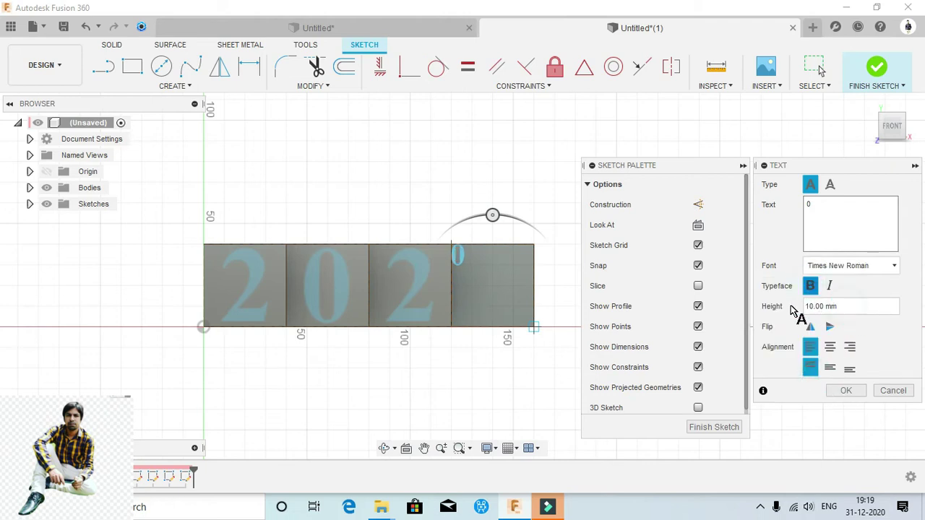
Make the '0' 35 mm high, centred both ways, and finish the sketch.
{"action": "left_click", "coordinate": [817, 307]}
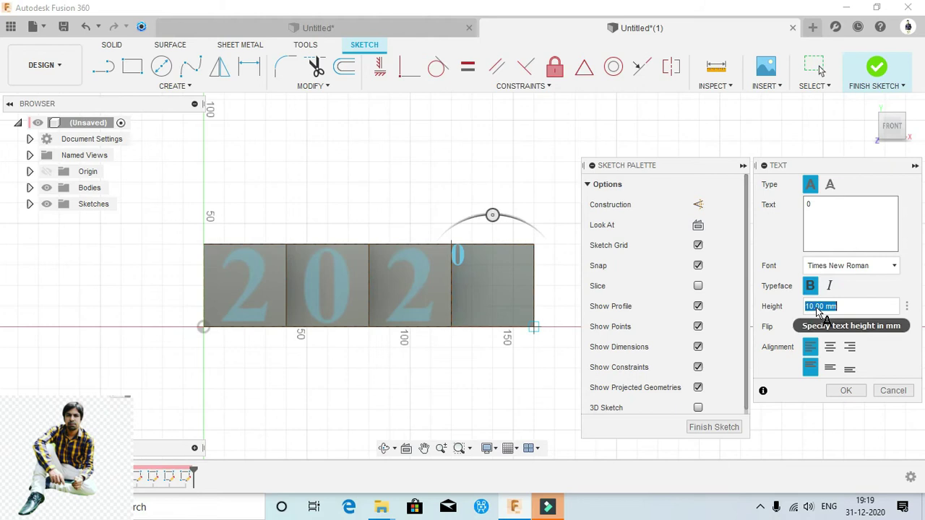
{"action": "key", "text": "BackSpace"}
{"action": "type", "text": "35"}
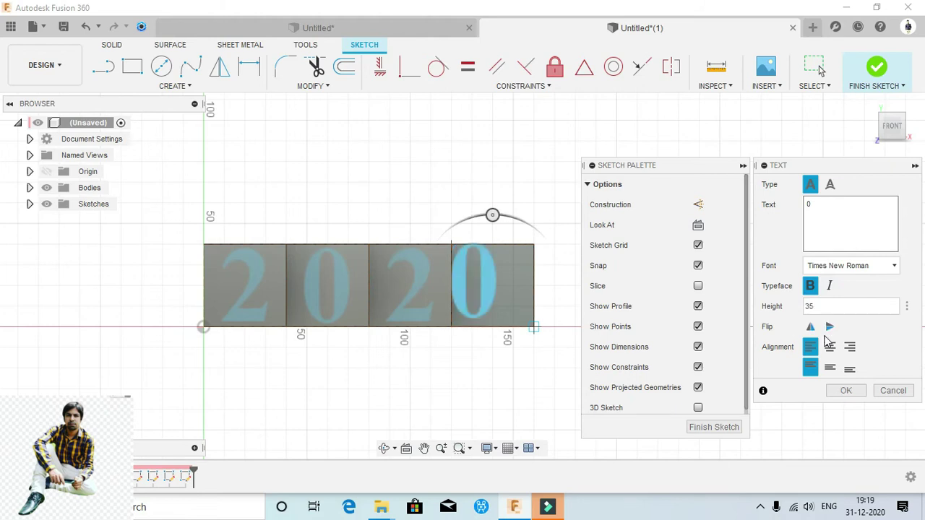
{"action": "left_click", "coordinate": [829, 347]}
{"action": "left_click", "coordinate": [829, 367]}
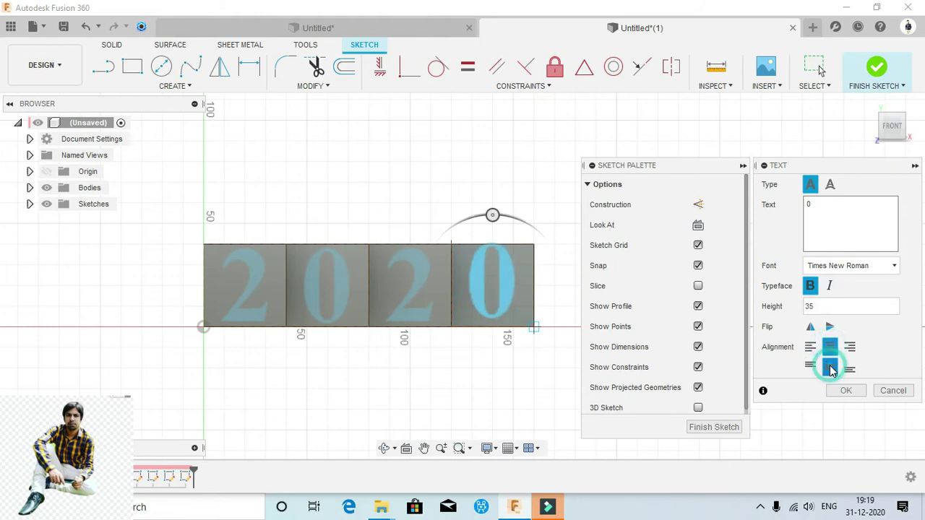
{"action": "left_click", "coordinate": [843, 391]}
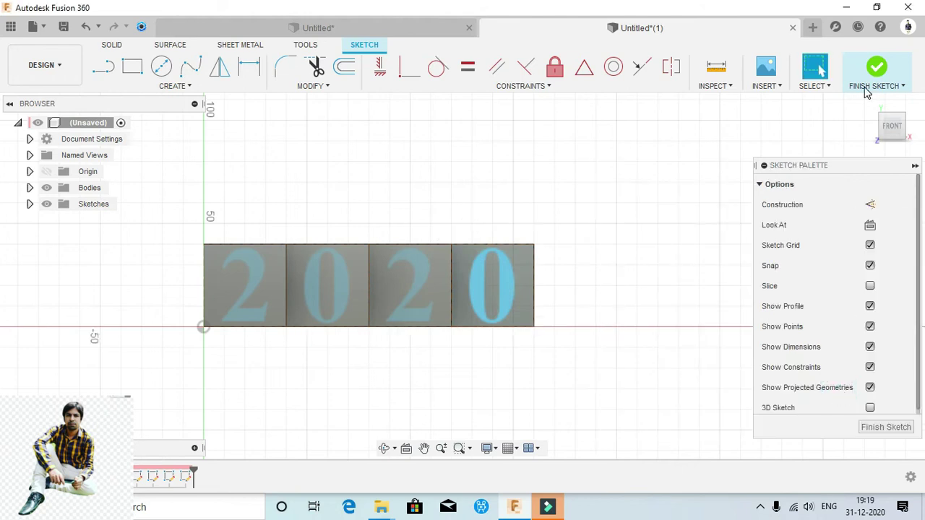
{"action": "left_click", "coordinate": [879, 69]}
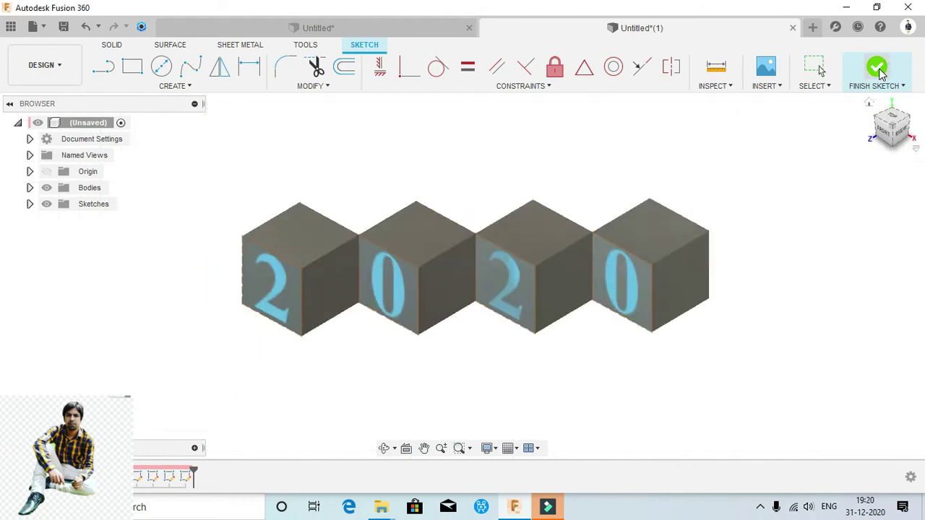
{"action": "left_click", "coordinate": [104, 65]}
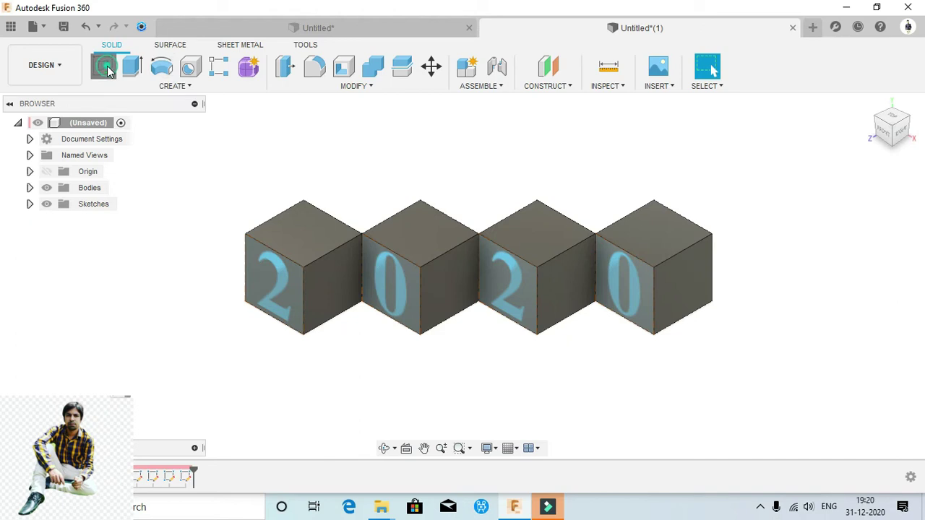
Draw a text box on the first block's side face.
{"action": "left_click", "coordinate": [333, 293]}
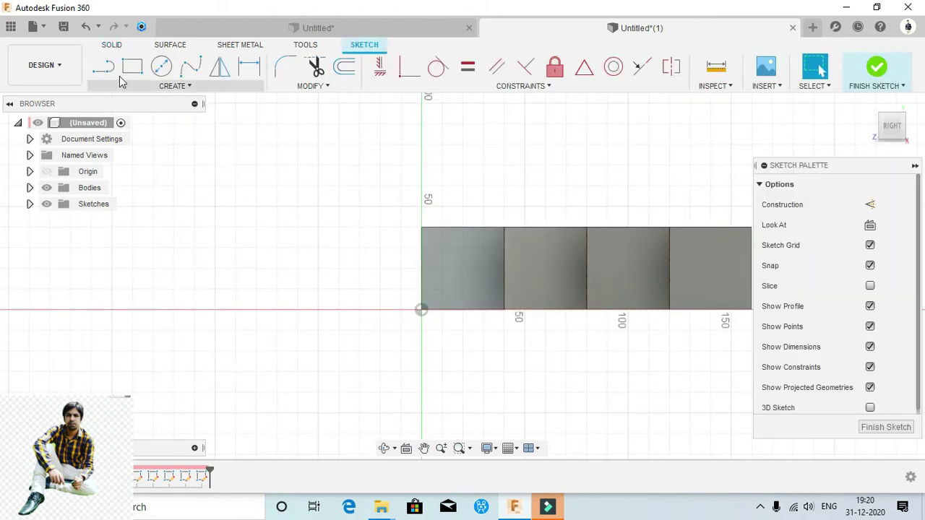
{"action": "left_click", "coordinate": [138, 86]}
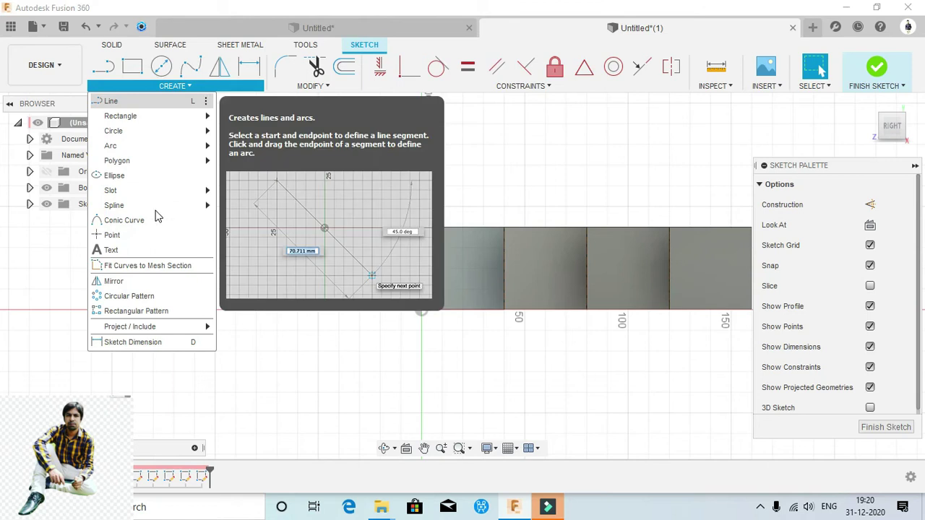
{"action": "left_click", "coordinate": [136, 251]}
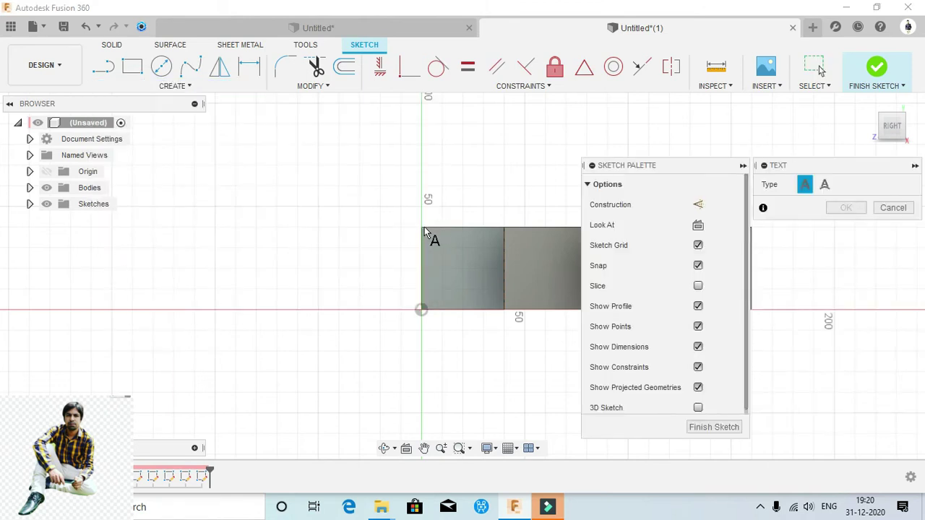
{"action": "left_click", "coordinate": [422, 226]}
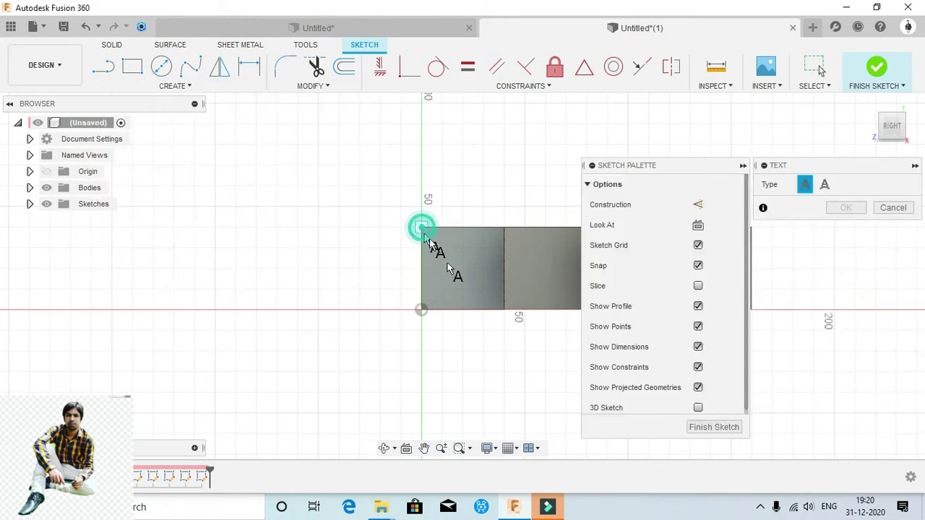
{"action": "left_click", "coordinate": [504, 312]}
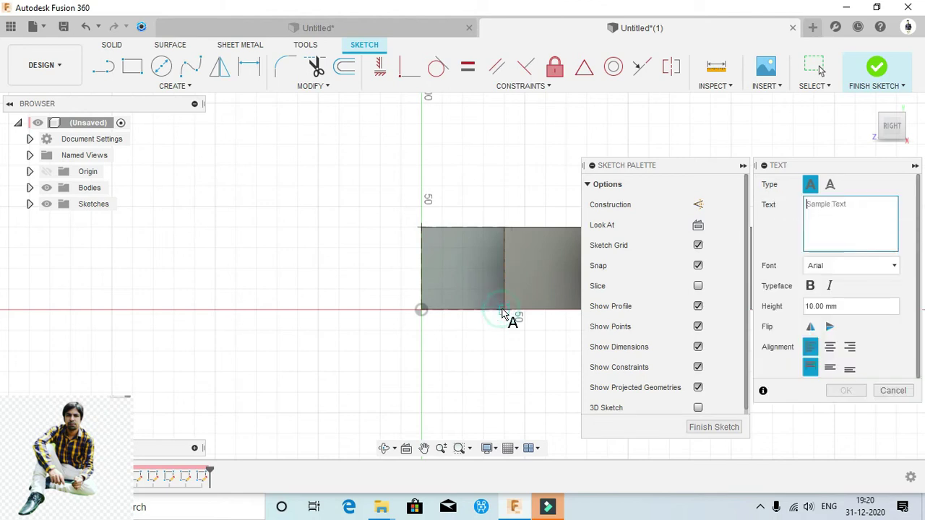
Enter a '2' in bold Times New Roman.
{"action": "left_click", "coordinate": [831, 210]}
{"action": "type", "text": "2"}
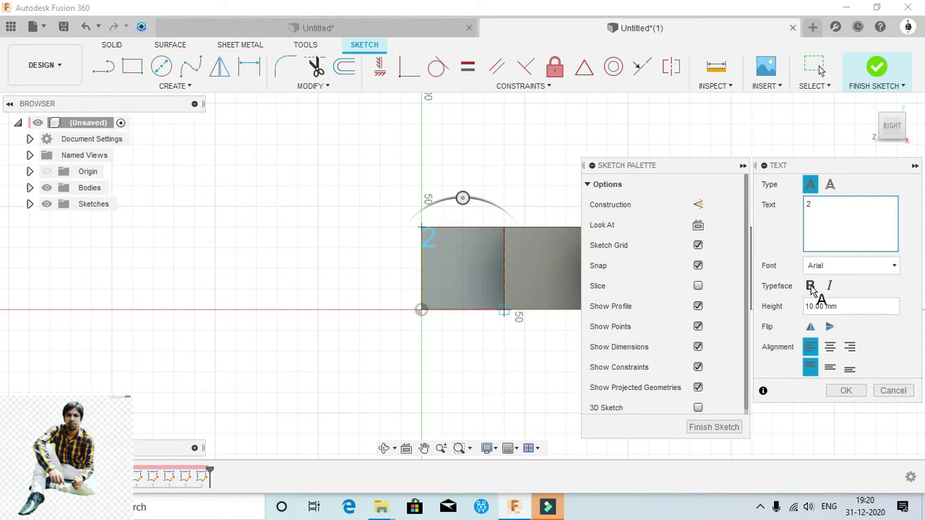
{"action": "left_click", "coordinate": [810, 286]}
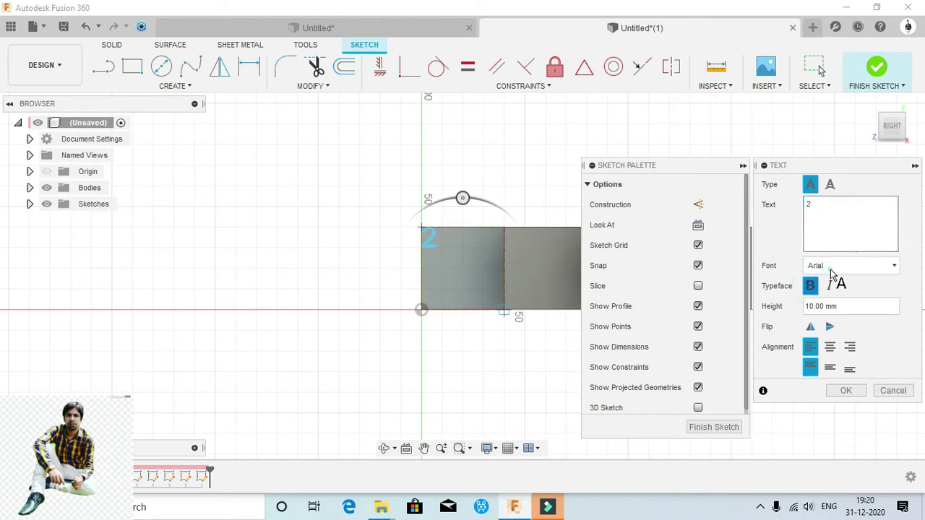
{"action": "left_click", "coordinate": [831, 267]}
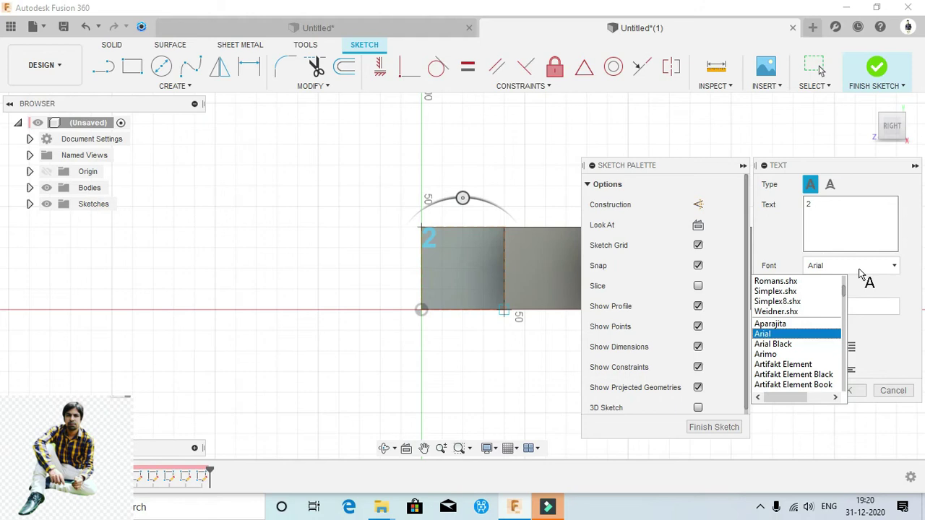
{"action": "type", "text": "ti"}
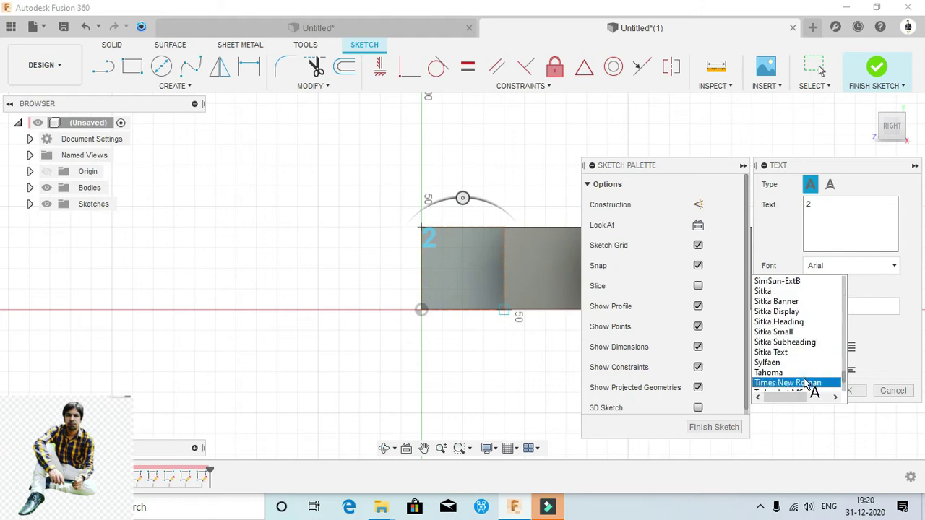
{"action": "left_click", "coordinate": [806, 383]}
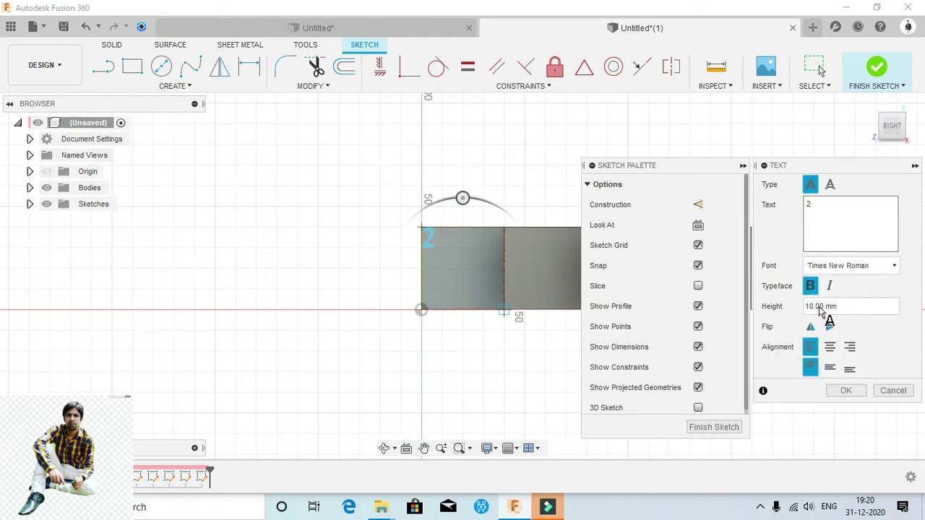
Make the '2' 35 mm high, centred both ways, and finish the sketch.
{"action": "left_click", "coordinate": [821, 306]}
{"action": "type", "text": "35"}
{"action": "left_click", "coordinate": [829, 347]}
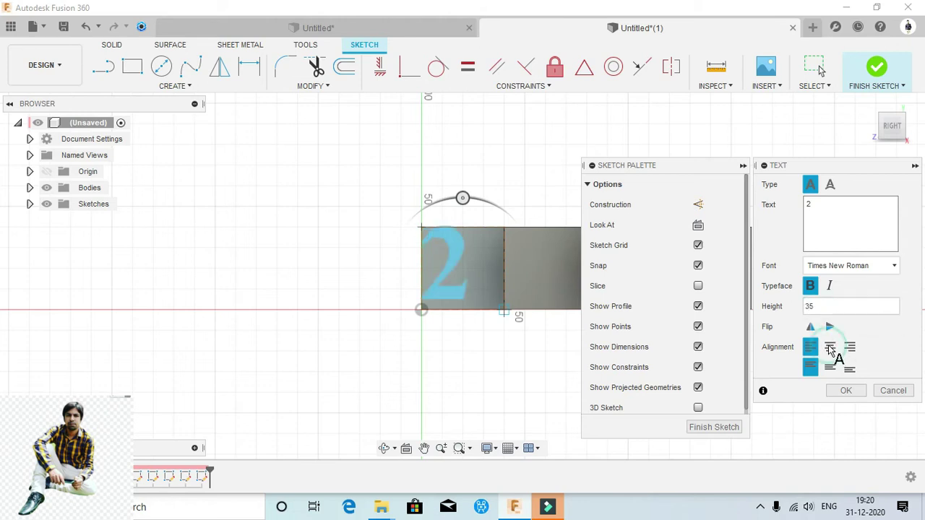
{"action": "left_click", "coordinate": [829, 367]}
{"action": "left_click", "coordinate": [845, 390]}
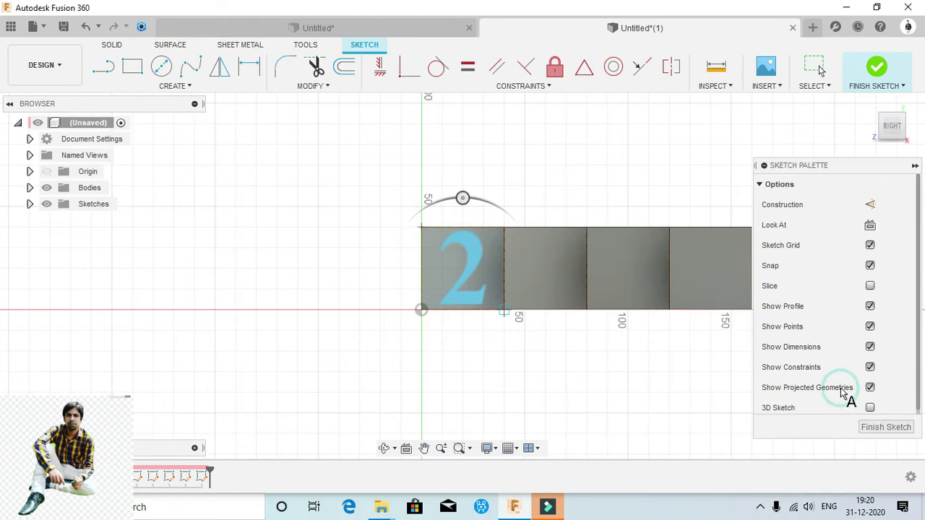
{"action": "left_click", "coordinate": [876, 69]}
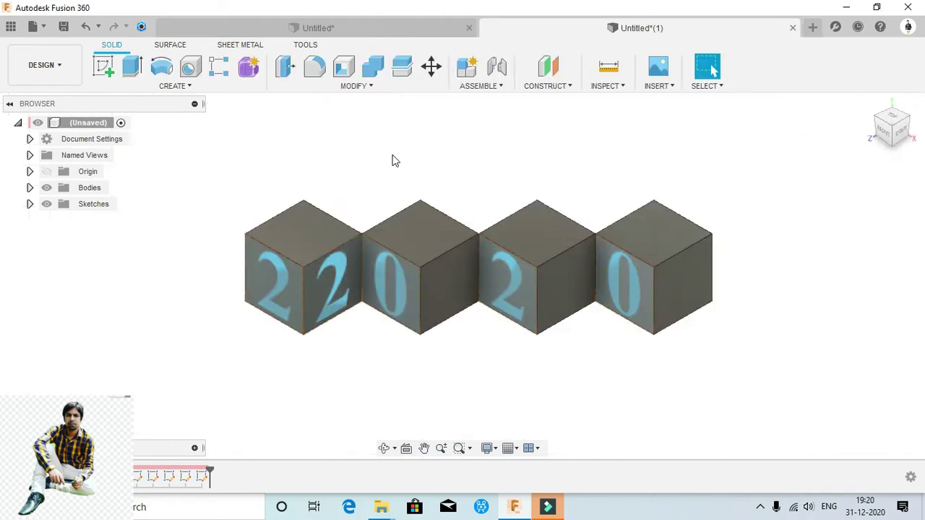
Start a sketch on the second cube's side face and place a text box on it.
{"action": "left_click", "coordinate": [103, 67]}
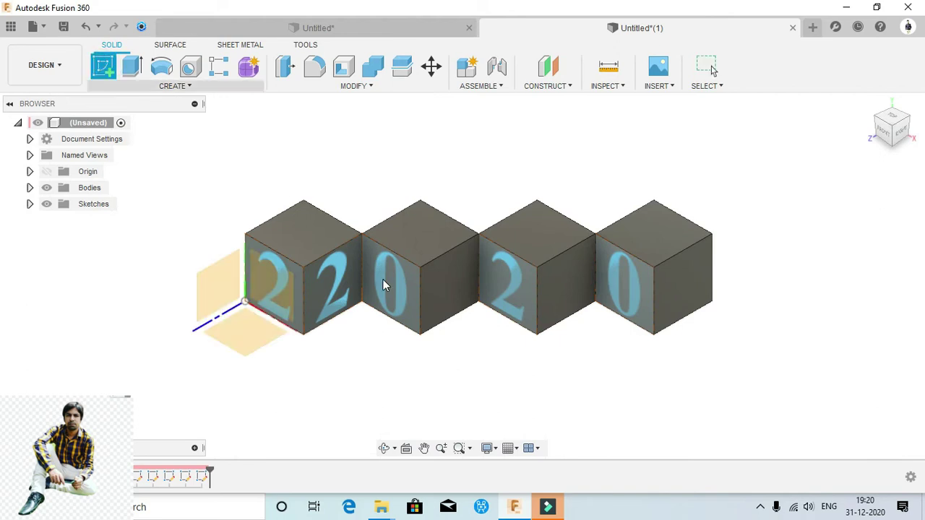
{"action": "left_click", "coordinate": [441, 287]}
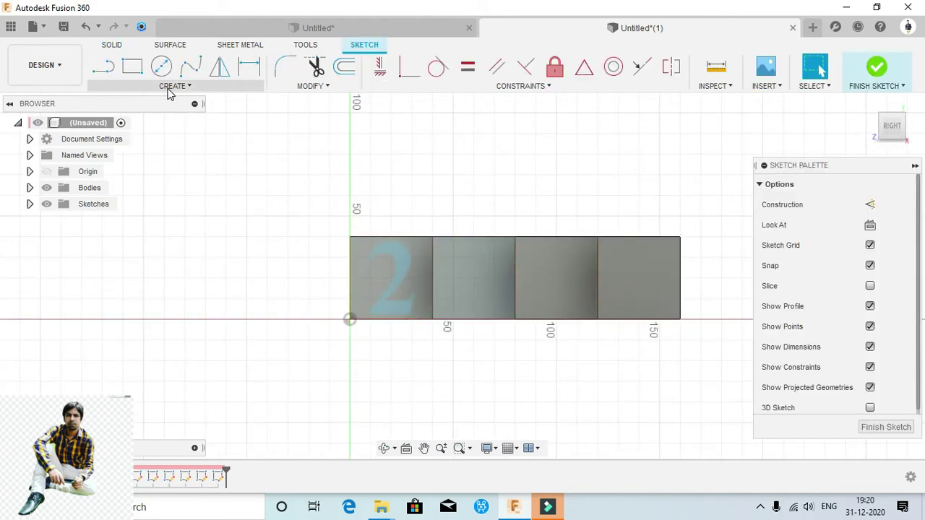
{"action": "left_click", "coordinate": [167, 89]}
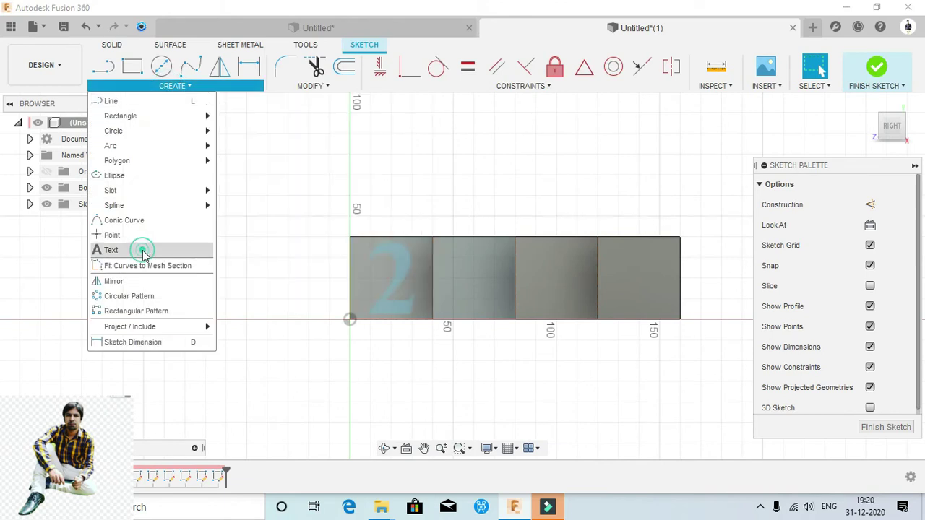
{"action": "left_click", "coordinate": [137, 250]}
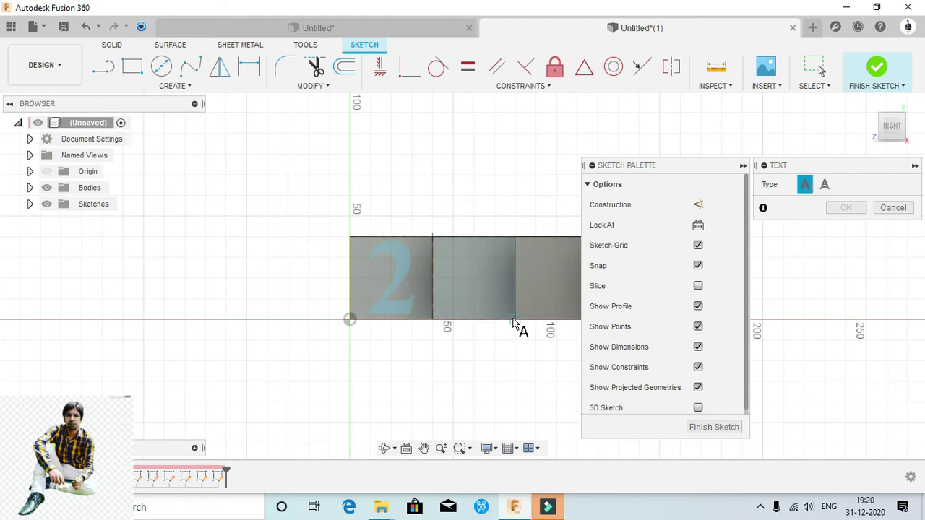
{"action": "left_click", "coordinate": [513, 323]}
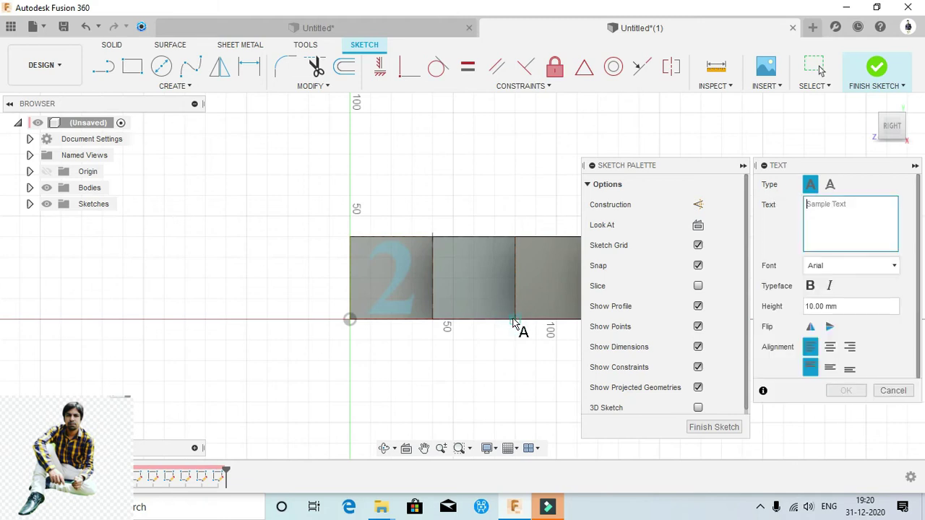
Enter a '0' in Times New Roman.
{"action": "left_click", "coordinate": [821, 224]}
{"action": "type", "text": "0"}
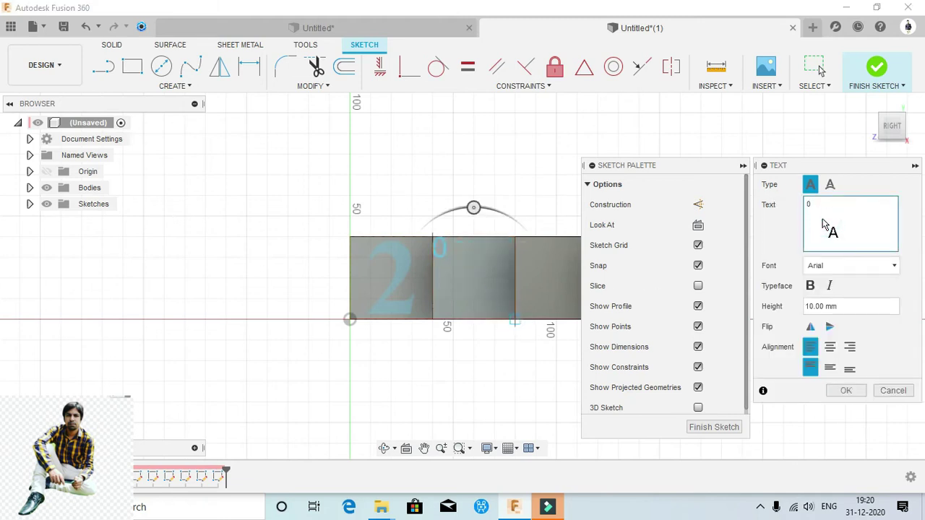
{"action": "left_click", "coordinate": [831, 267]}
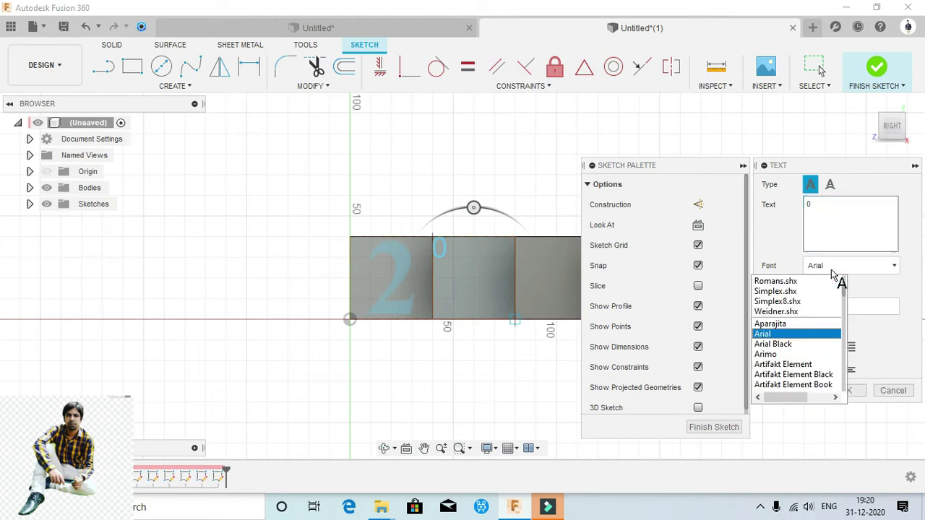
{"action": "type", "text": "times"}
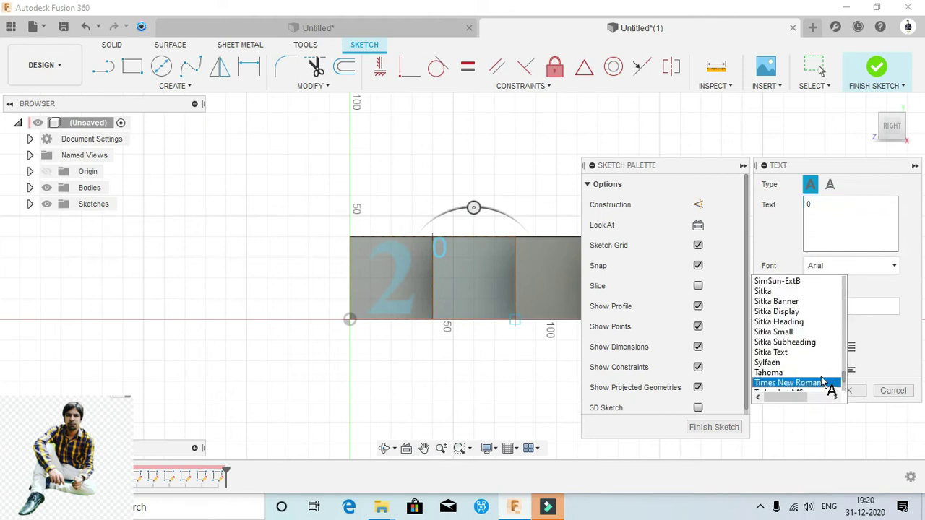
{"action": "left_click", "coordinate": [822, 383]}
Set the '0' to 35 mm, centre it both ways, and finish the sketch.
{"action": "left_click", "coordinate": [822, 307]}
{"action": "type", "text": "35"}
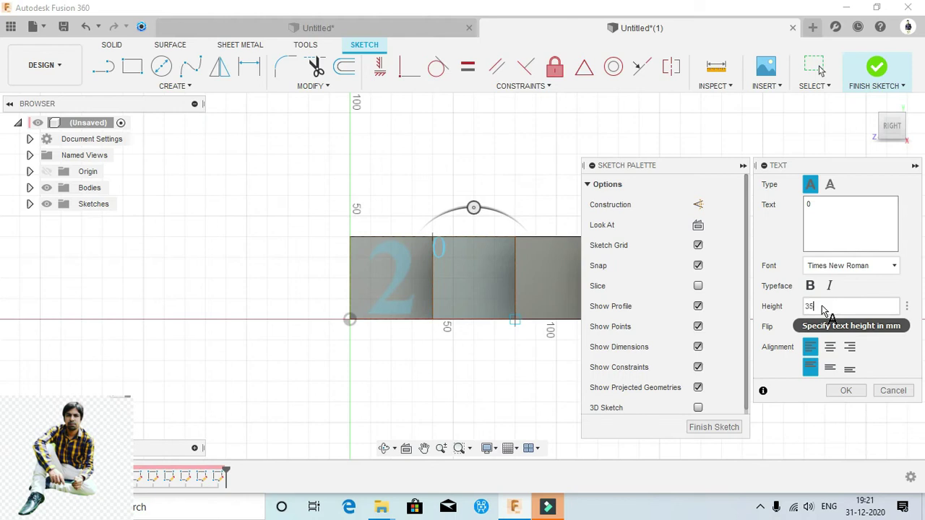
{"action": "left_click", "coordinate": [830, 347]}
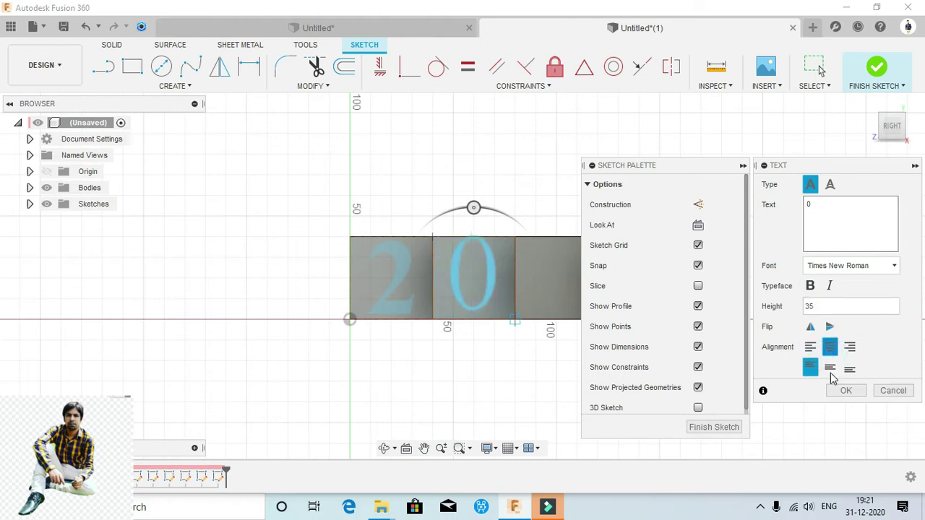
{"action": "left_click", "coordinate": [830, 369]}
{"action": "left_click", "coordinate": [846, 390]}
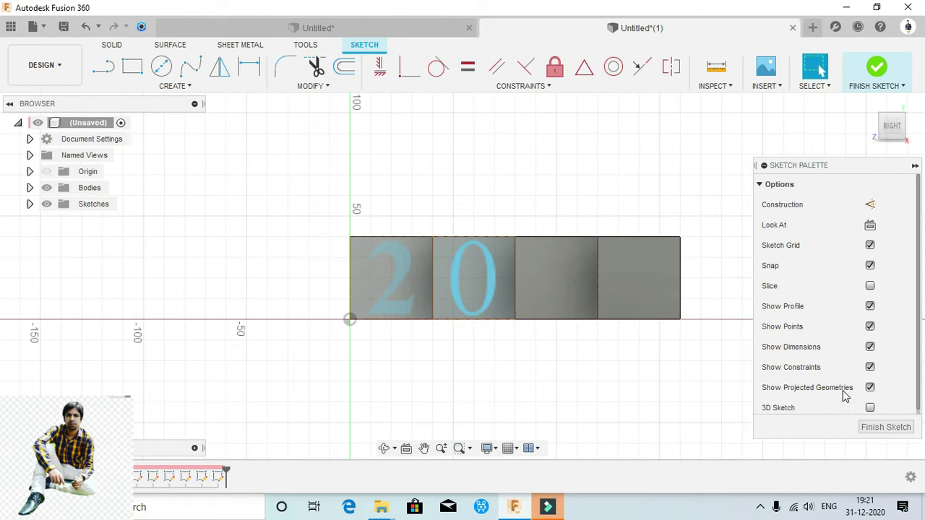
{"action": "left_click", "coordinate": [876, 72]}
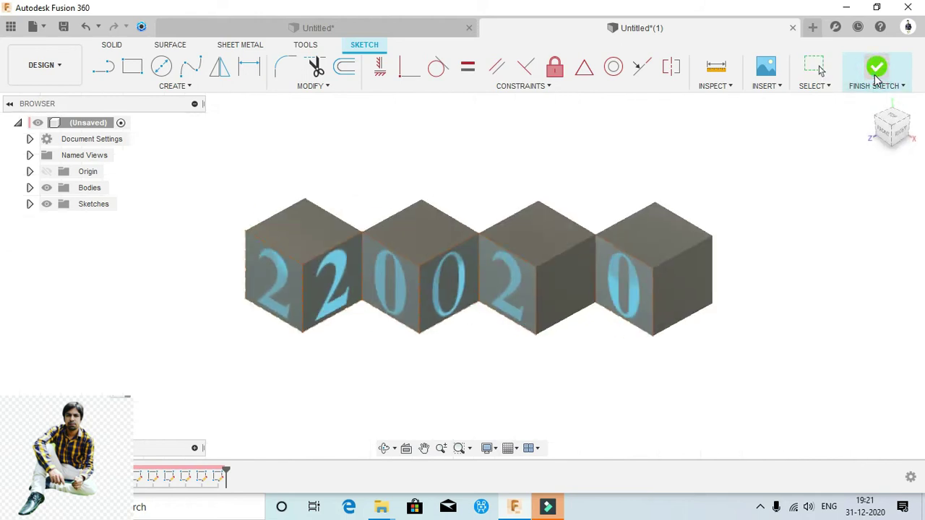
{"action": "left_click", "coordinate": [101, 66]}
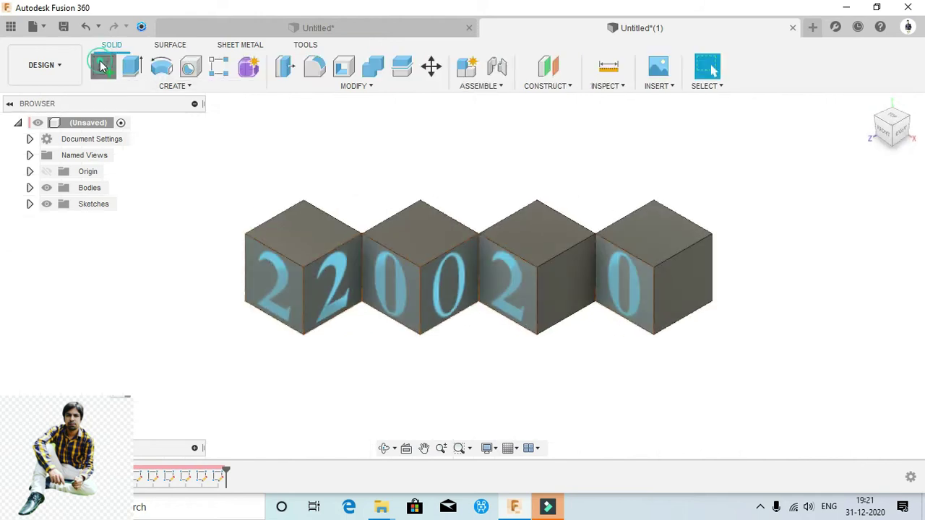
Draw a text box covering the third cube's side face.
{"action": "left_click", "coordinate": [548, 278]}
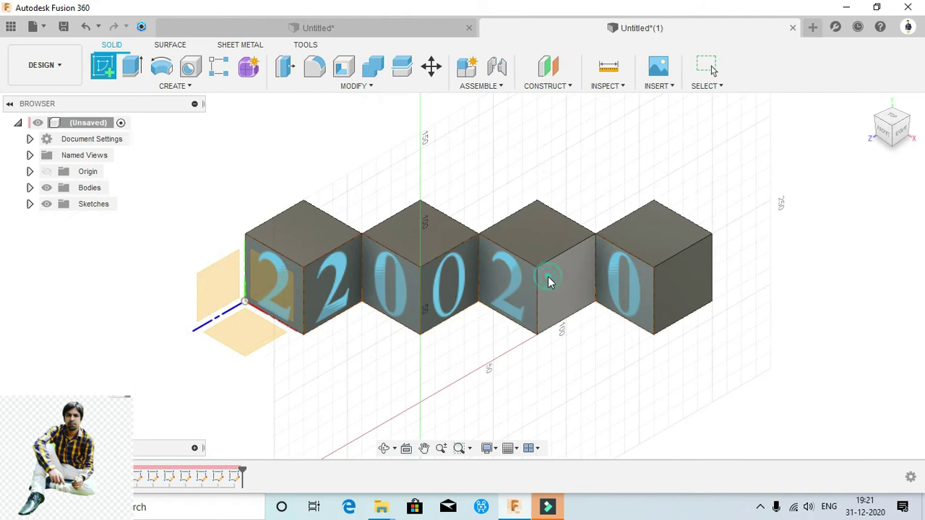
{"action": "left_click", "coordinate": [174, 86]}
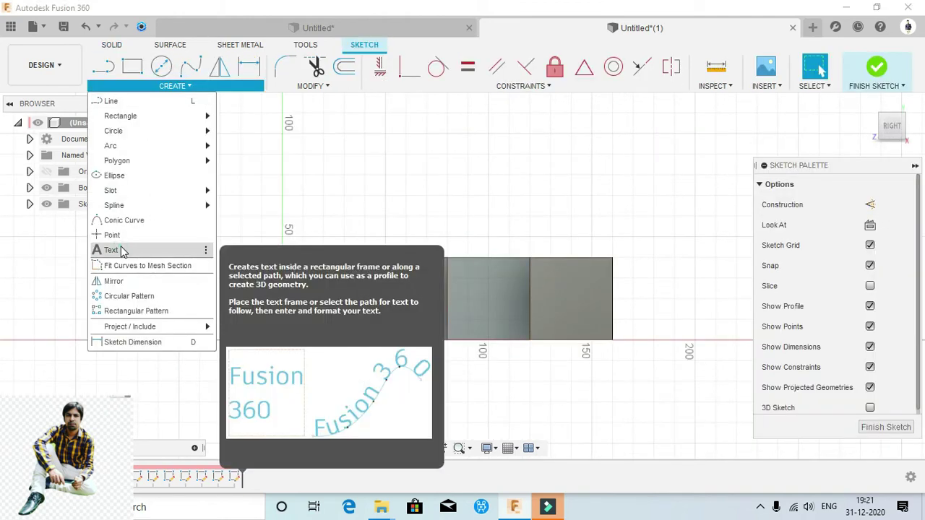
{"action": "left_click", "coordinate": [119, 249]}
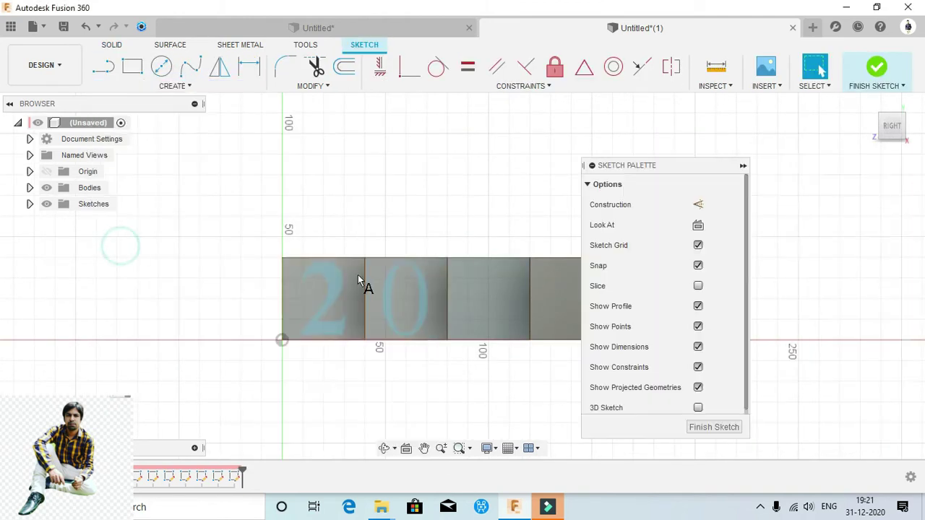
{"action": "left_click", "coordinate": [448, 258]}
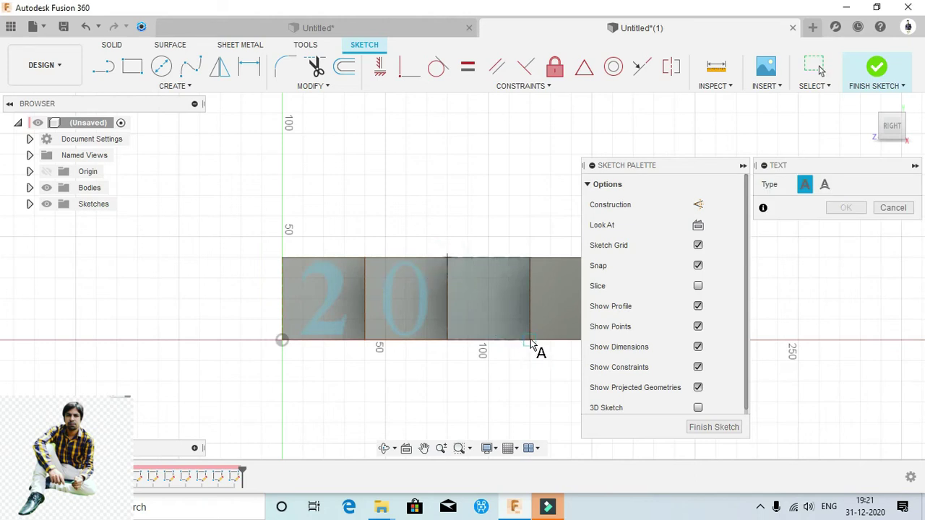
{"action": "left_click", "coordinate": [531, 344]}
Enter a '2' in Times New Roman.
{"action": "left_click", "coordinate": [837, 221]}
{"action": "type", "text": "2"}
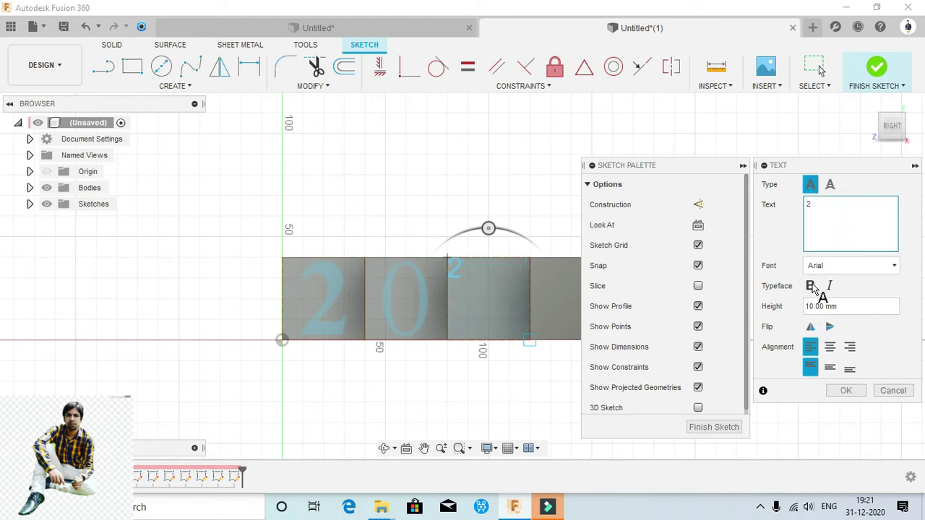
{"action": "left_click", "coordinate": [842, 266]}
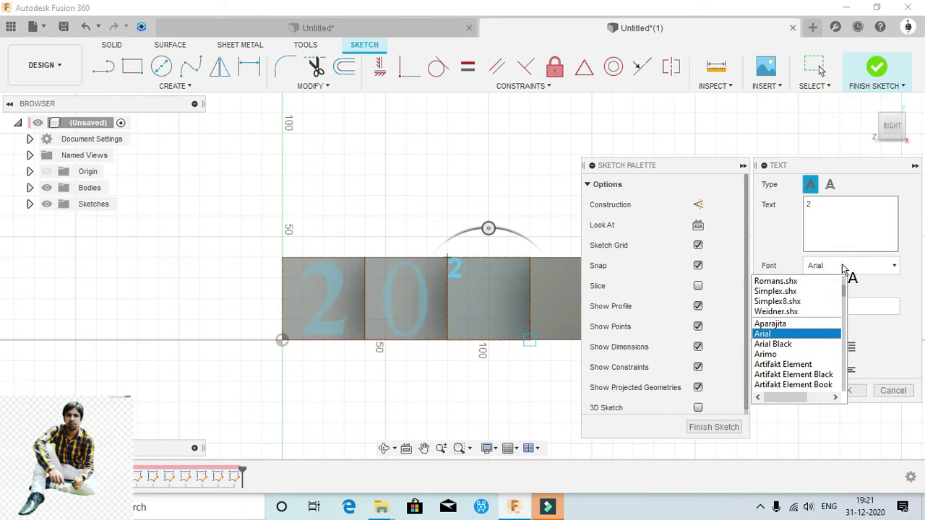
{"action": "key", "text": "t"}
{"action": "key", "text": "i"}
{"action": "left_click", "coordinate": [820, 383]}
Set the '2' to 35 mm, centre it both ways, and finish the sketch.
{"action": "left_click", "coordinate": [826, 308]}
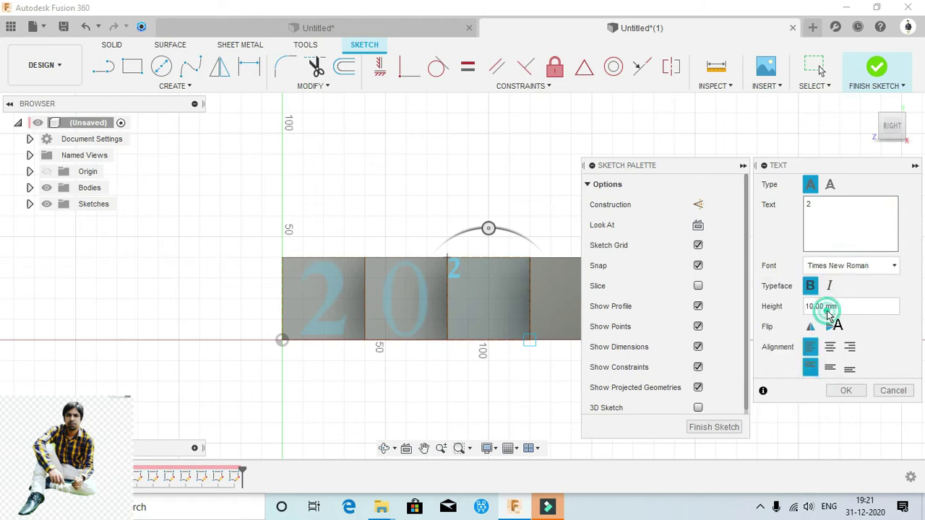
{"action": "type", "text": "35"}
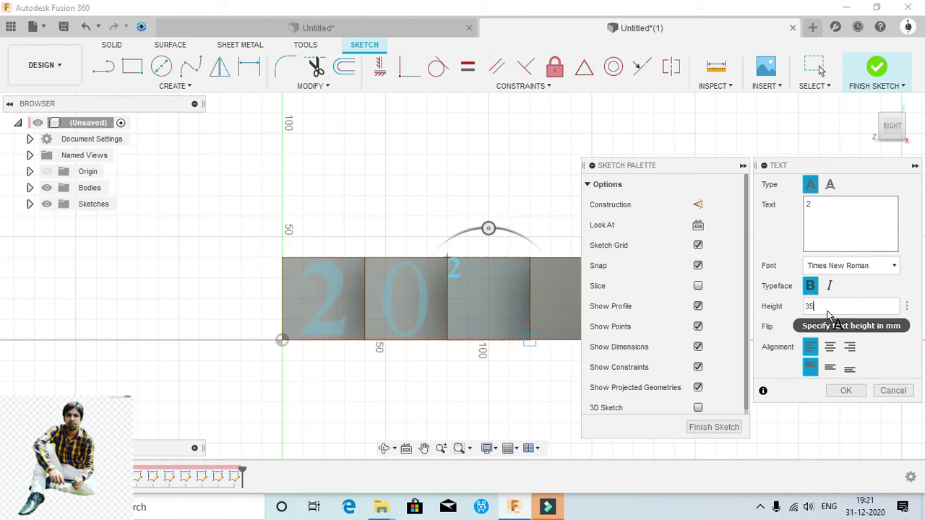
{"action": "left_click", "coordinate": [829, 350]}
{"action": "left_click", "coordinate": [830, 367]}
{"action": "left_click", "coordinate": [845, 390]}
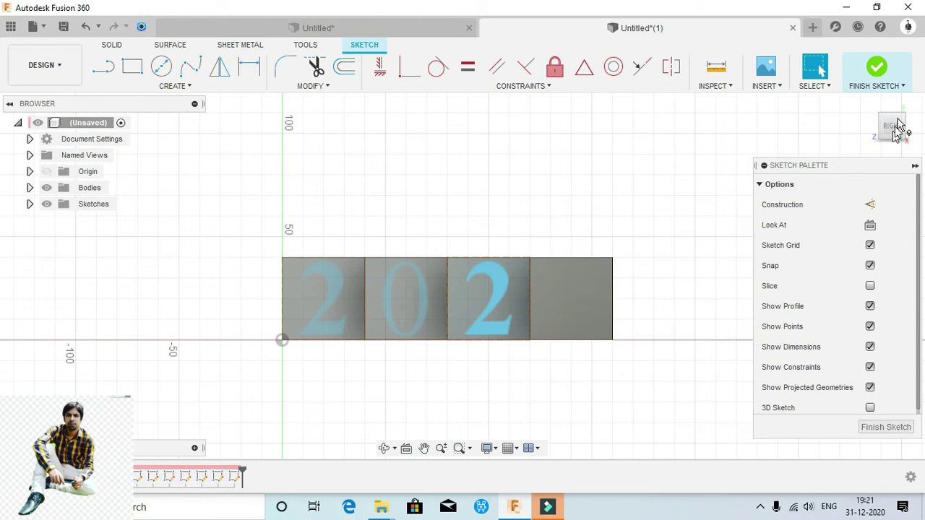
{"action": "left_click", "coordinate": [886, 75]}
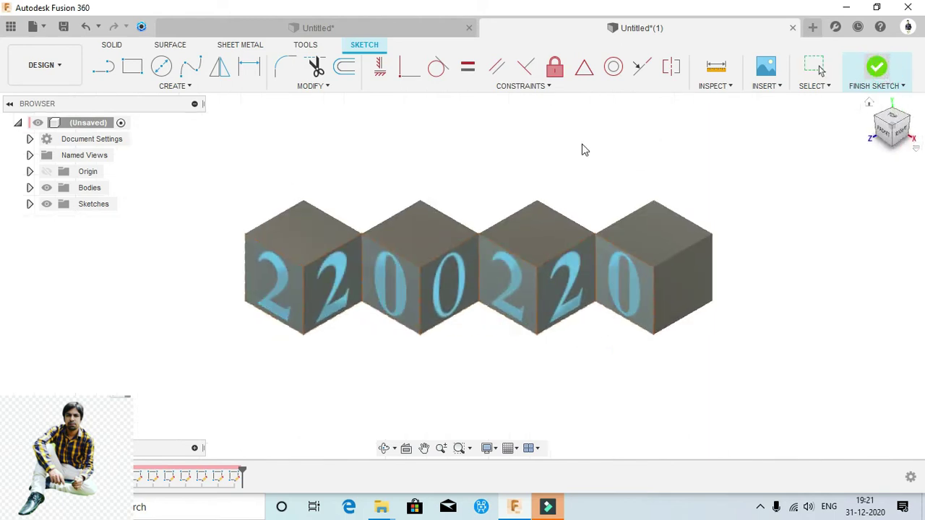
{"action": "left_click", "coordinate": [112, 67]}
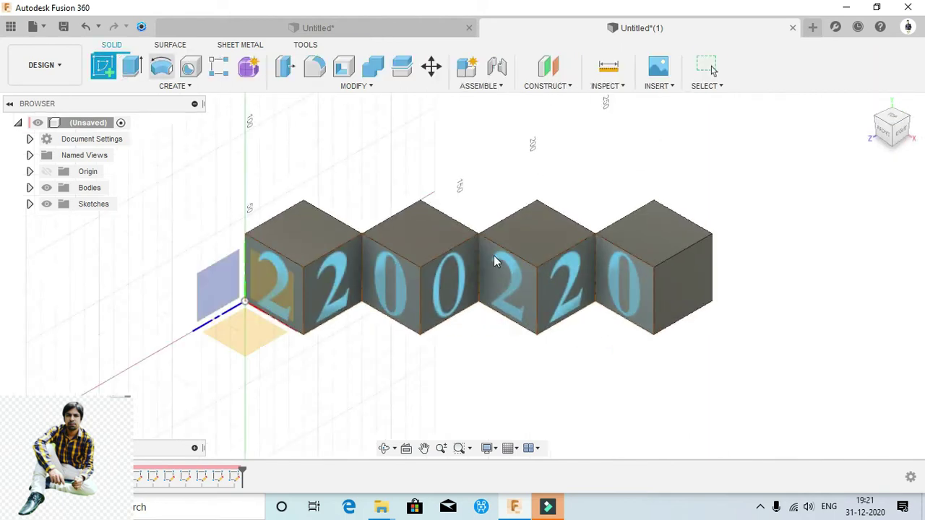
Draw a text box on the fourth cube's side face.
{"action": "left_click", "coordinate": [694, 281]}
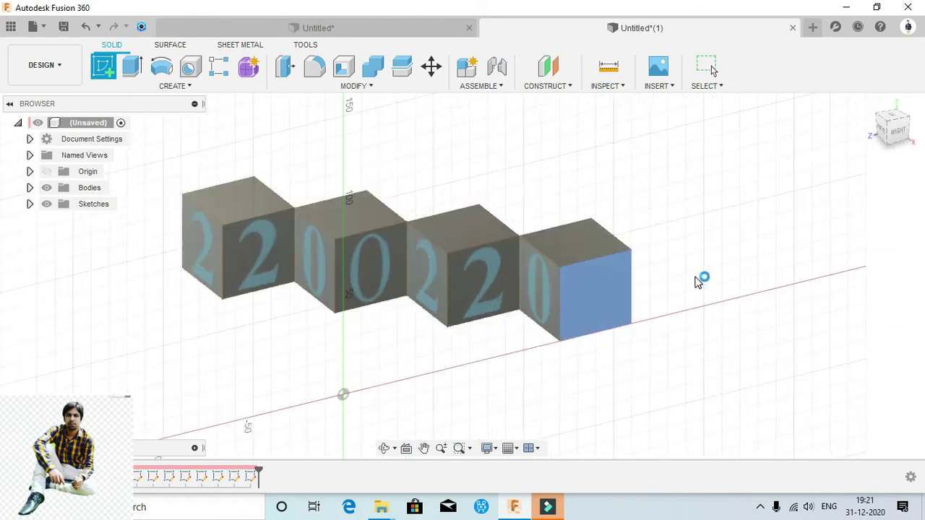
{"action": "left_click", "coordinate": [173, 87]}
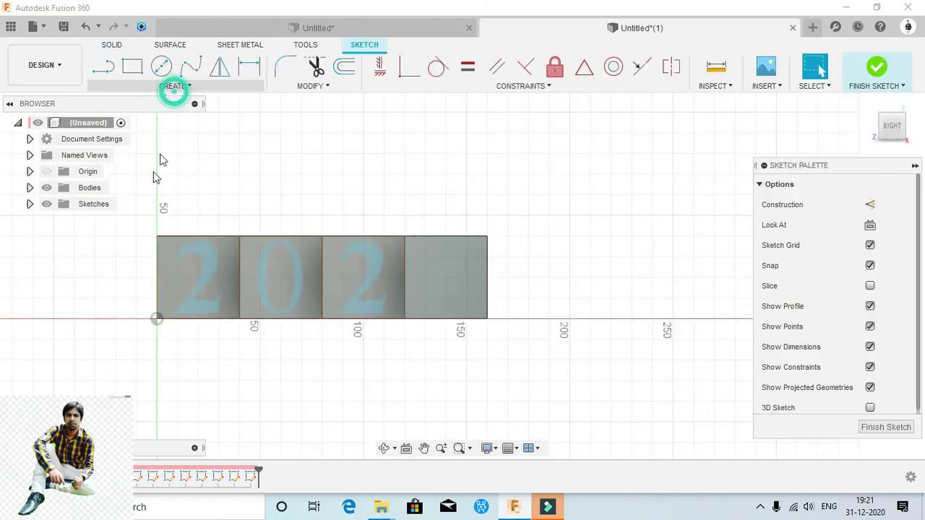
{"action": "left_click", "coordinate": [132, 253]}
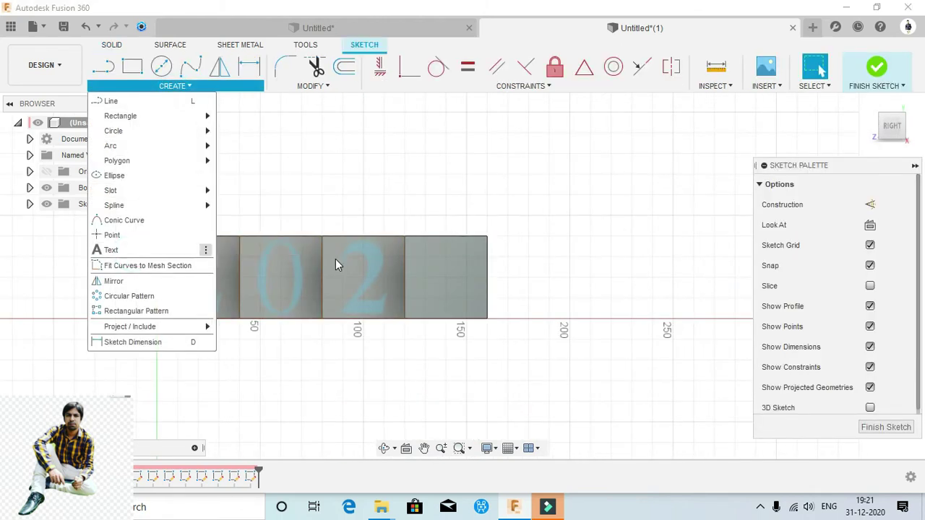
{"action": "left_click", "coordinate": [173, 250]}
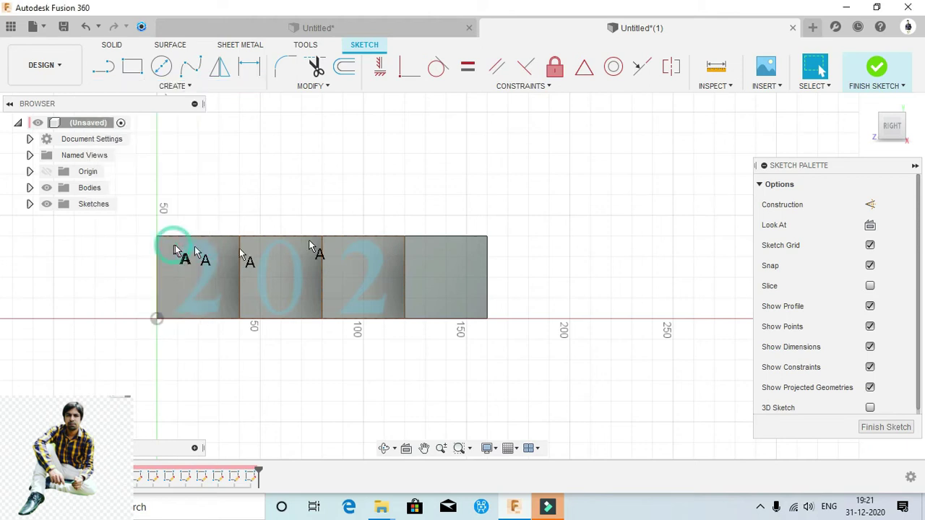
{"action": "left_click", "coordinate": [405, 240]}
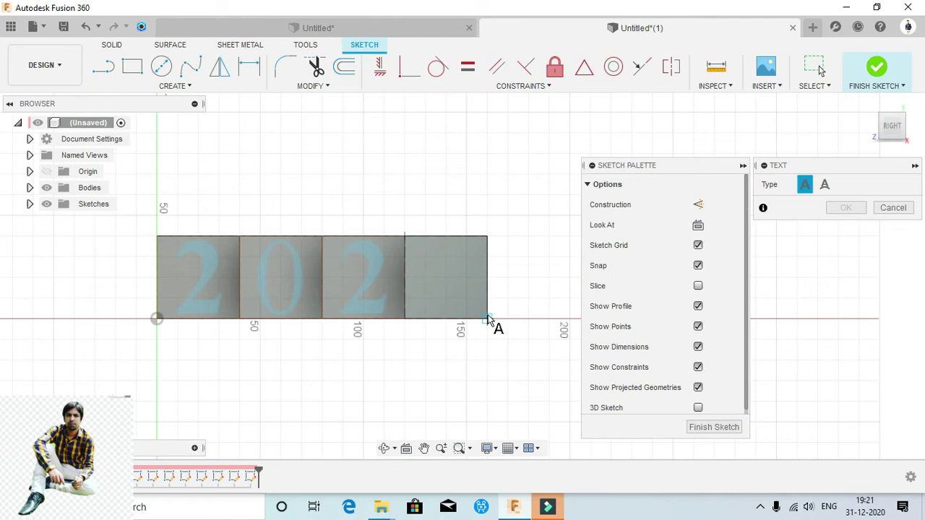
{"action": "left_click", "coordinate": [488, 320]}
Enter a '1' in bold Times New Roman.
{"action": "left_click", "coordinate": [817, 216]}
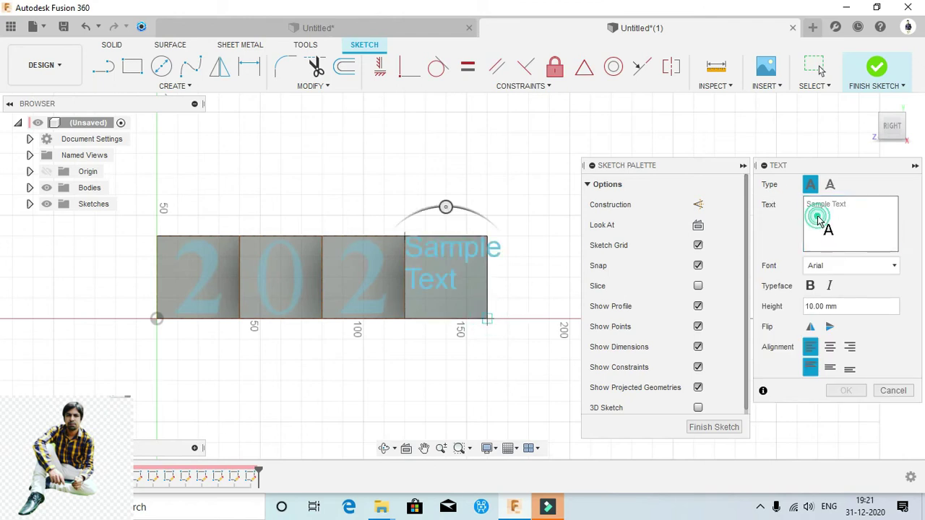
{"action": "type", "text": "1"}
{"action": "left_click", "coordinate": [819, 267]}
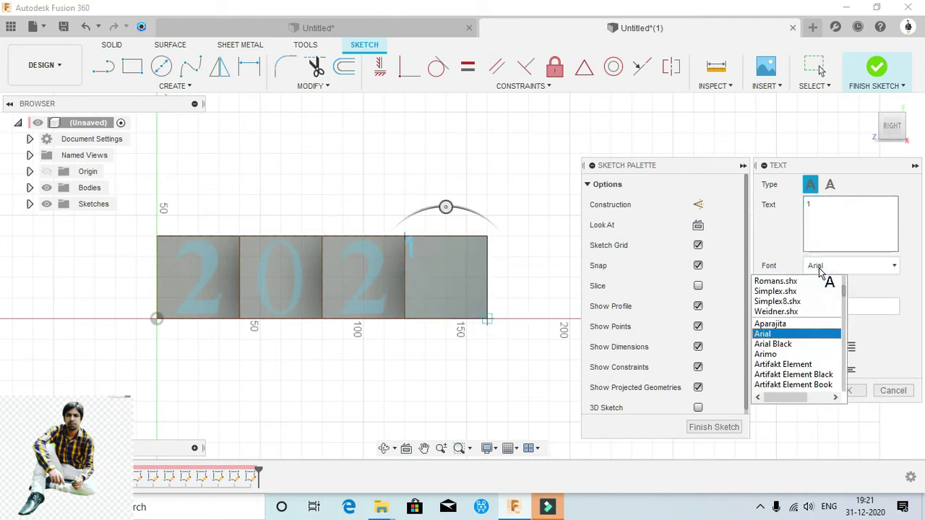
{"action": "left_click", "coordinate": [823, 383]}
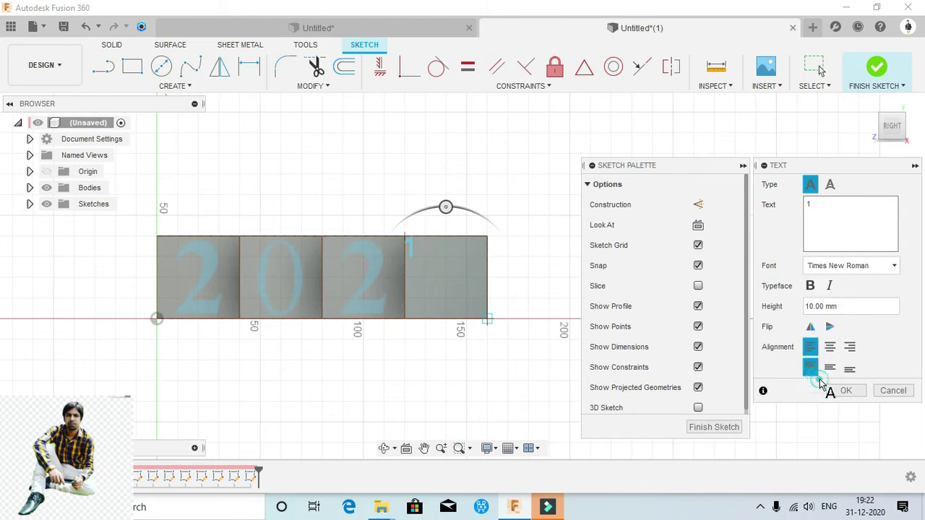
{"action": "left_click", "coordinate": [812, 287]}
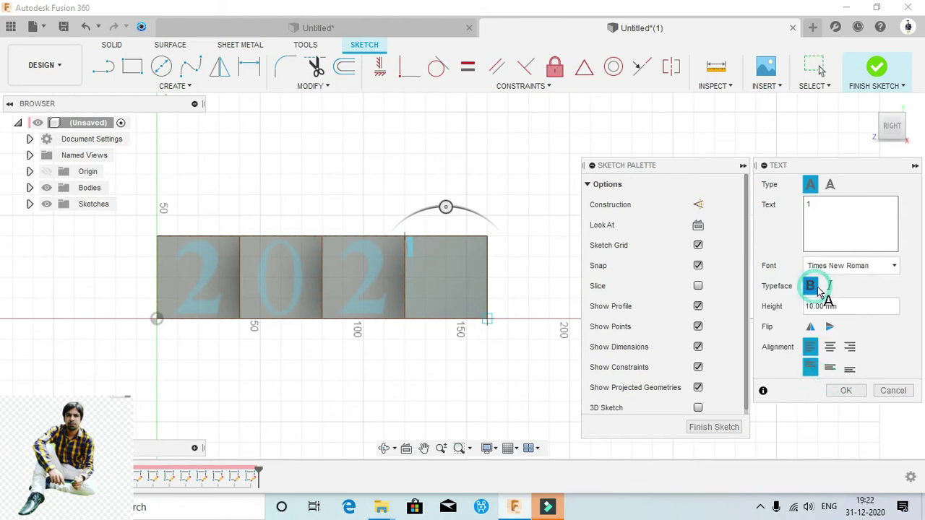
Set the '1' to 35 mm, centre it both ways, and finish the sketch.
{"action": "left_click", "coordinate": [838, 306]}
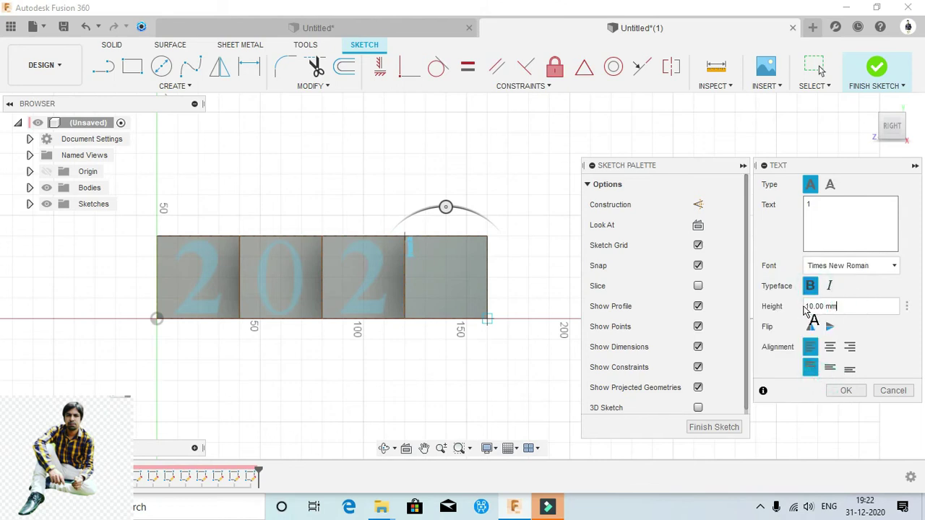
{"action": "key", "text": "ctrl+a"}
{"action": "key", "text": "BackSpace"}
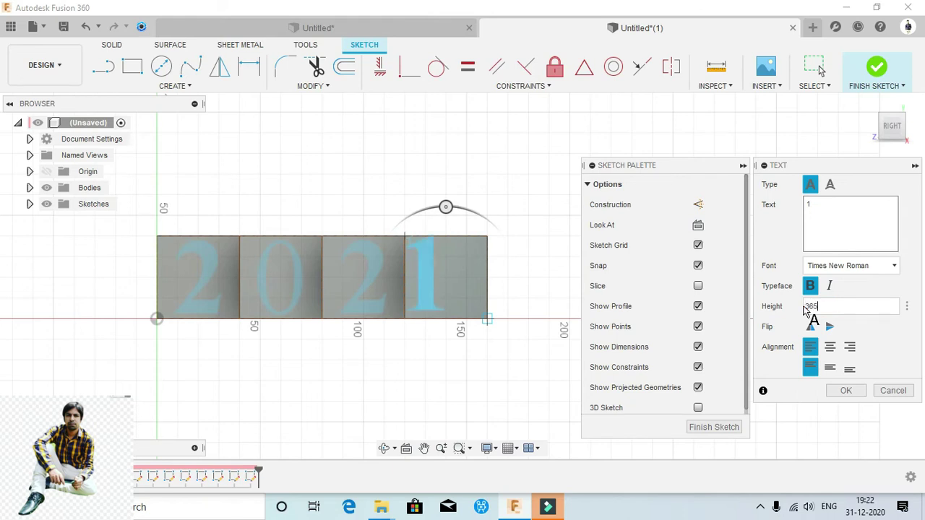
{"action": "left_click", "coordinate": [830, 348]}
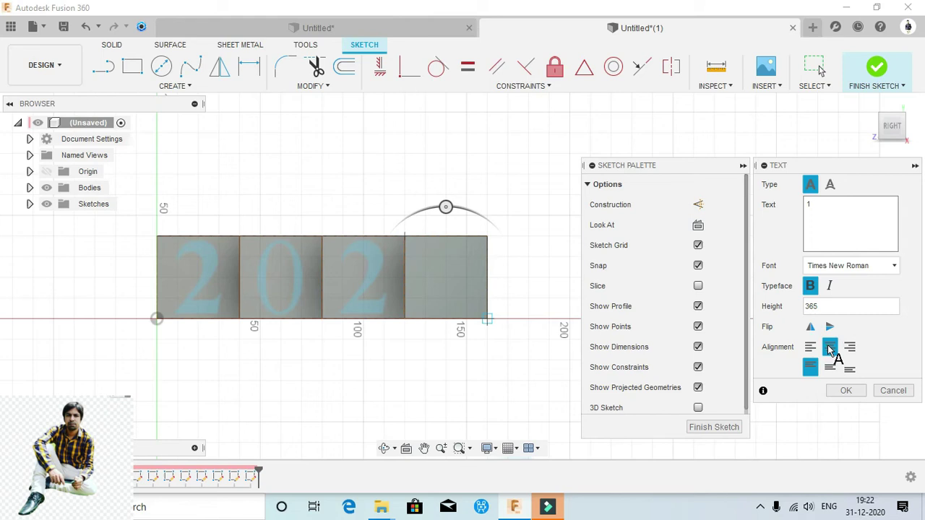
{"action": "double_click", "coordinate": [820, 307]}
{"action": "type", "text": "35"}
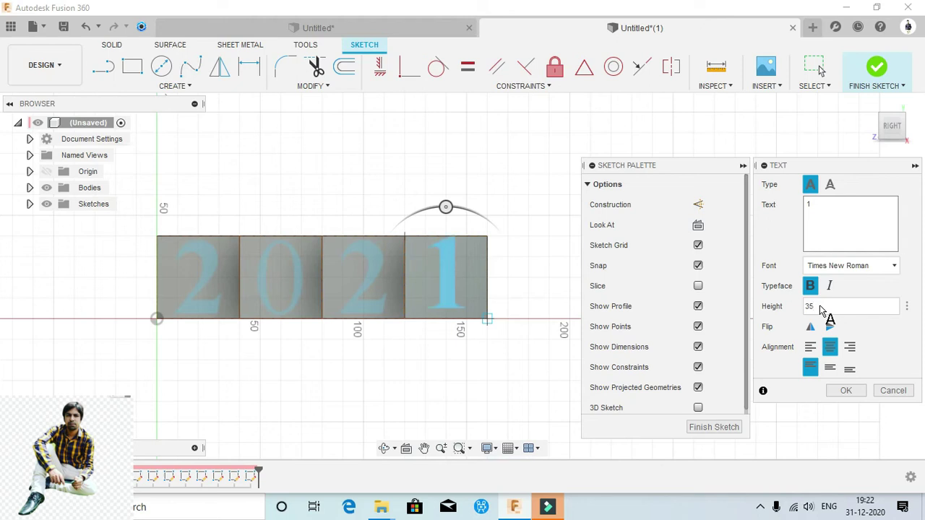
{"action": "left_click", "coordinate": [831, 368]}
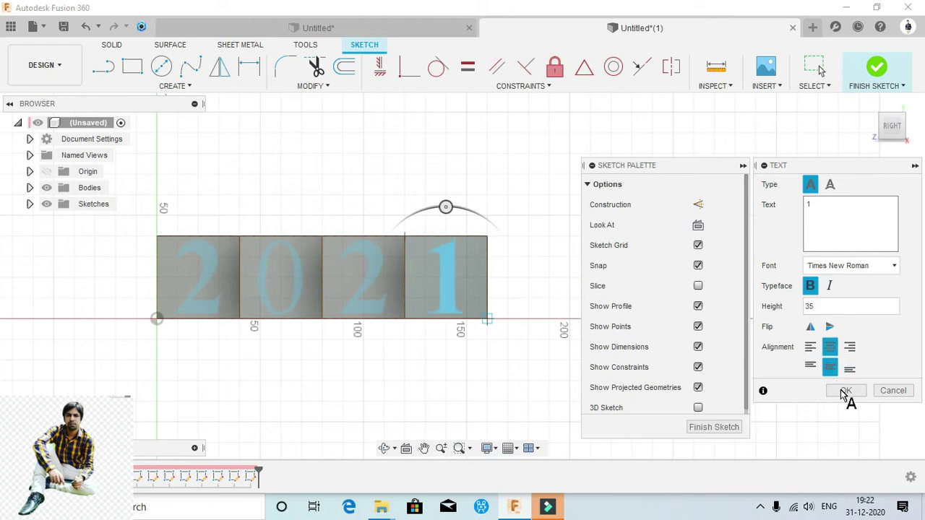
{"action": "left_click", "coordinate": [844, 392]}
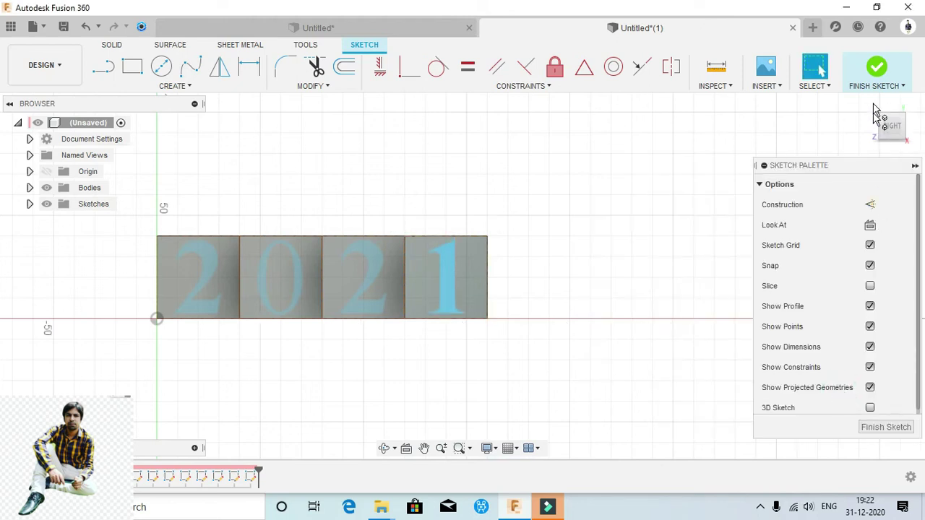
{"action": "left_click", "coordinate": [875, 69]}
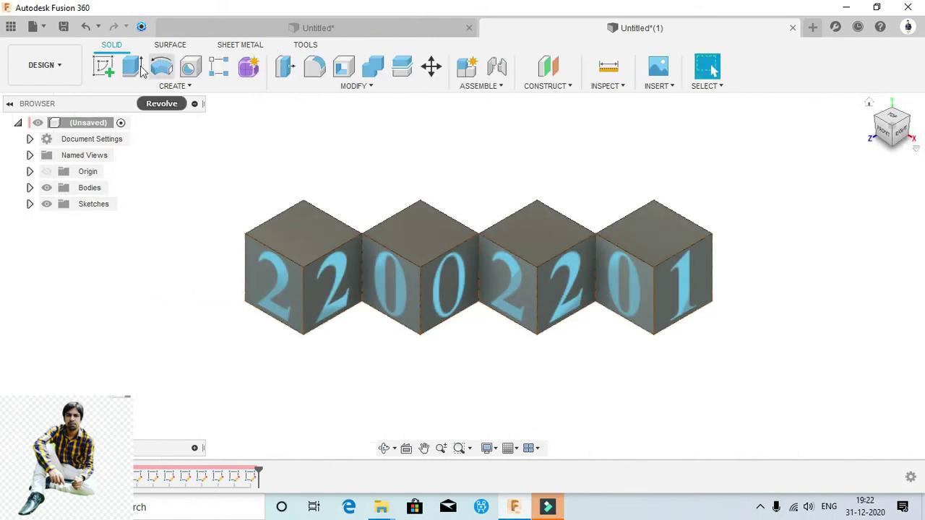
Intersect-extrude the four front '2020' digit profiles -40 mm through the cubes.
{"action": "left_click", "coordinate": [131, 67]}
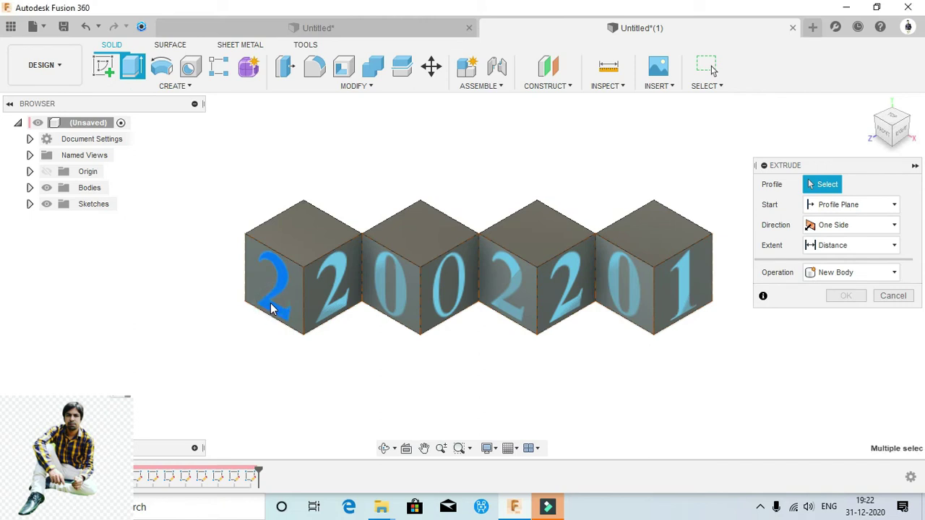
{"action": "left_click", "coordinate": [270, 303]}
{"action": "left_click", "coordinate": [845, 318]}
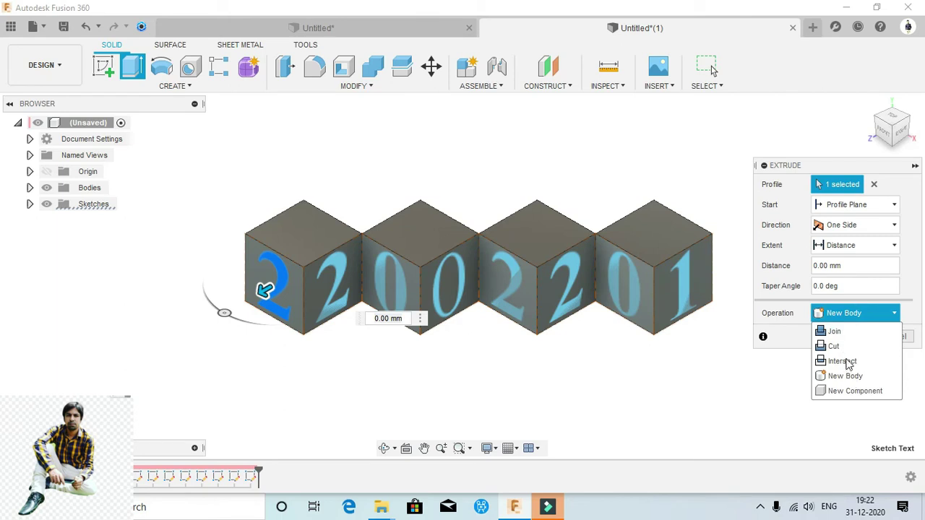
{"action": "left_click", "coordinate": [842, 361]}
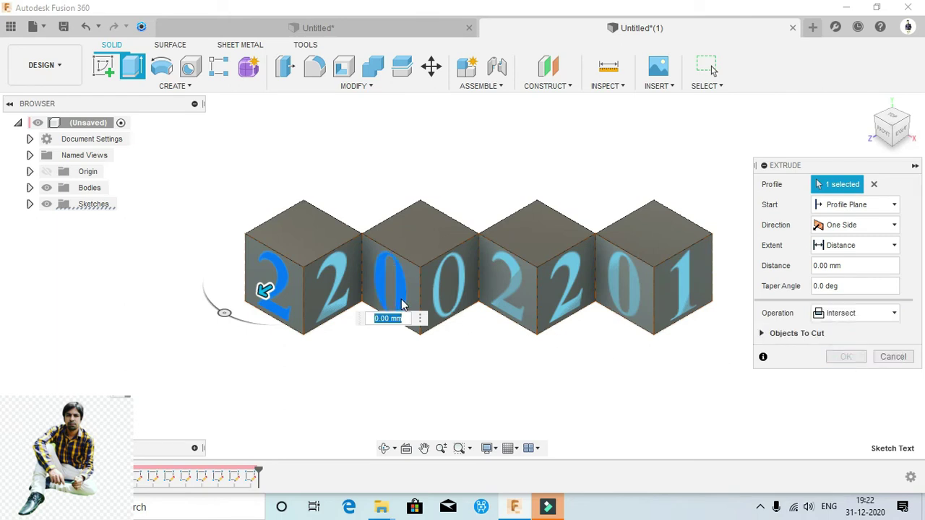
{"action": "left_click", "coordinate": [512, 292]}
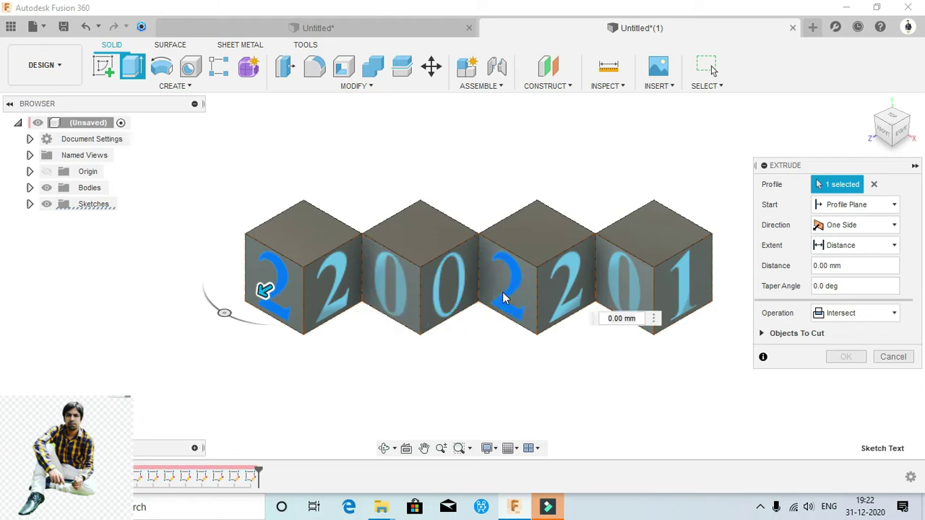
{"action": "left_click", "coordinate": [401, 303]}
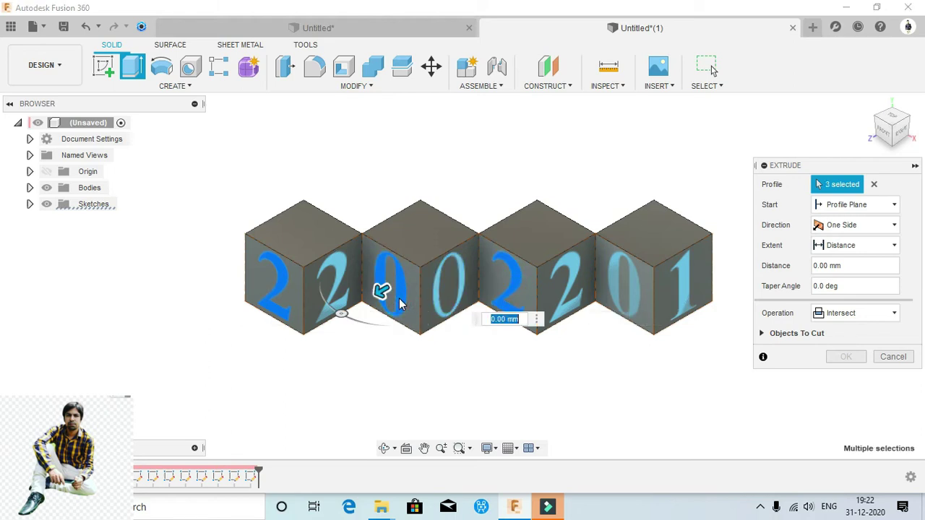
{"action": "left_click", "coordinate": [635, 303]}
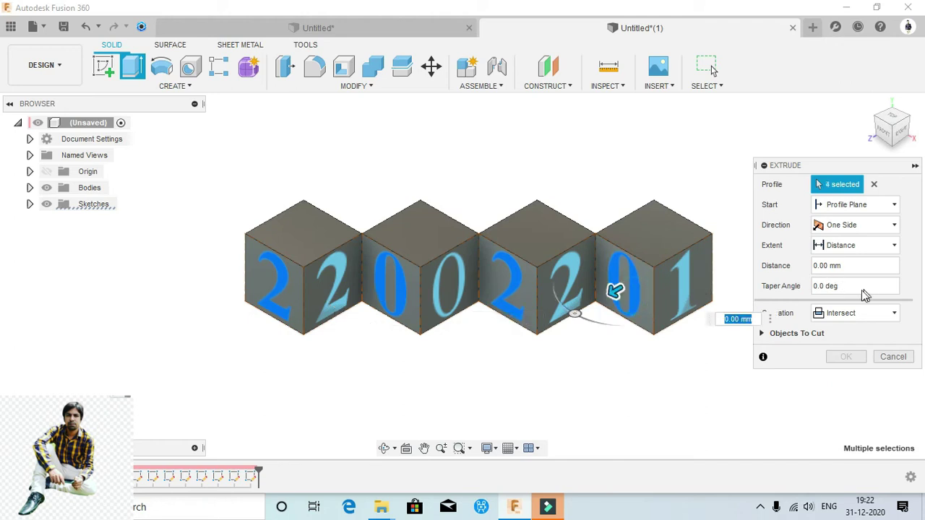
{"action": "mouse_move", "coordinate": [830, 265]}
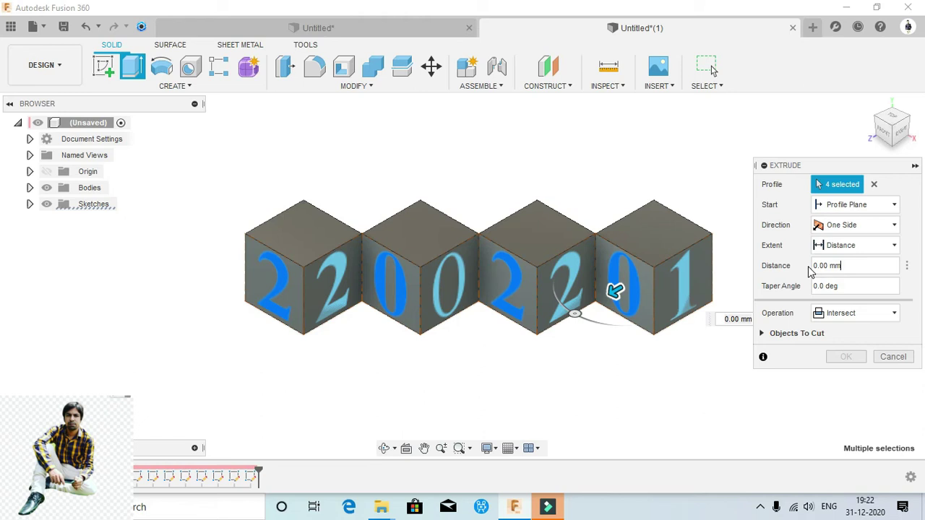
{"action": "left_click_drag", "start_coordinate": [846, 266], "coordinate": [793, 273]}
{"action": "key", "text": "BackSpace"}
{"action": "type", "text": "-40"}
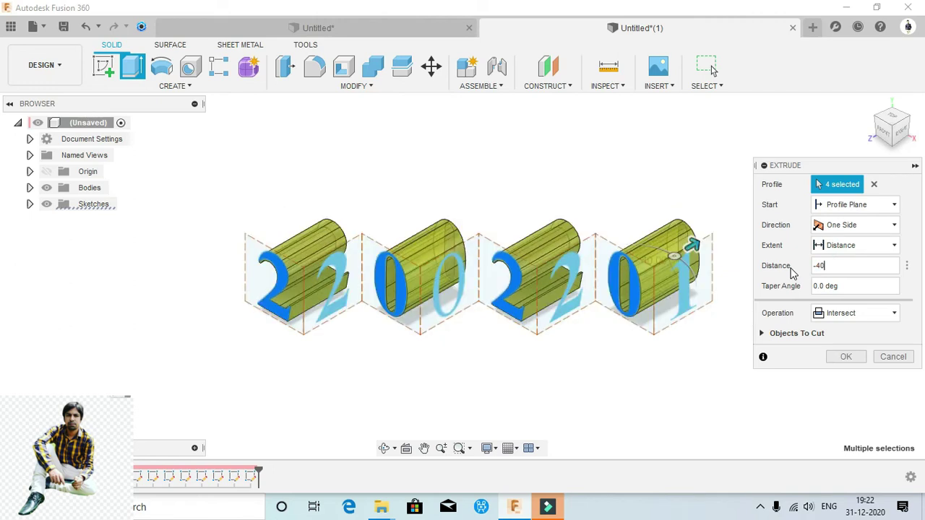
{"action": "left_click", "coordinate": [844, 356]}
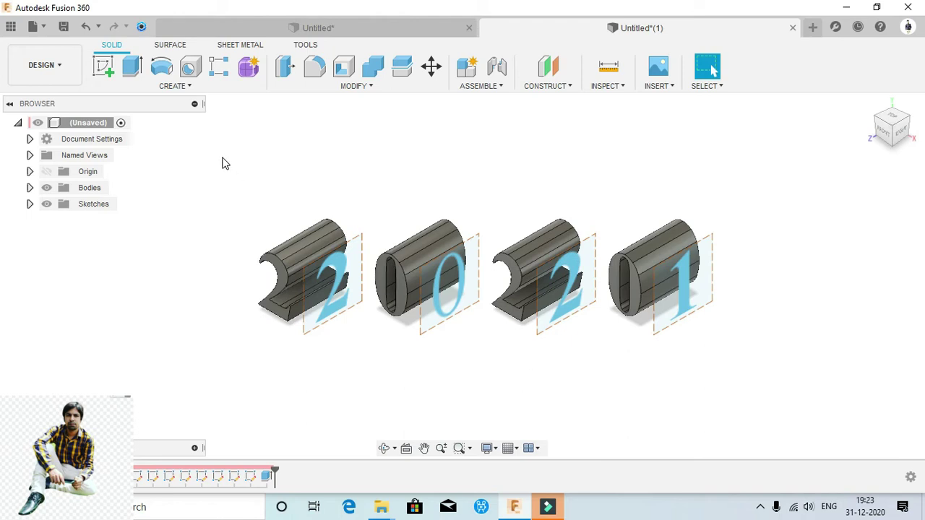
Select the four side '2021' digit profiles for a new extrusion.
{"action": "left_click", "coordinate": [132, 66]}
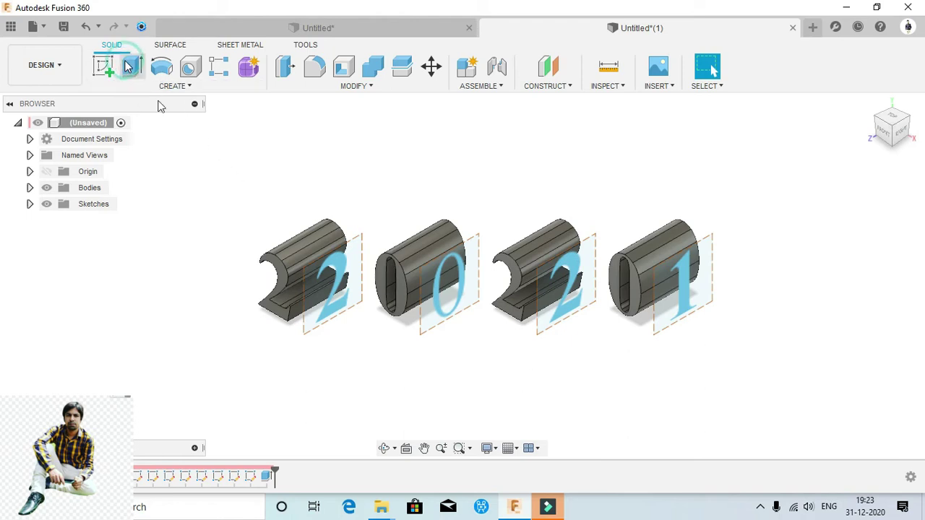
{"action": "left_click", "coordinate": [334, 276]}
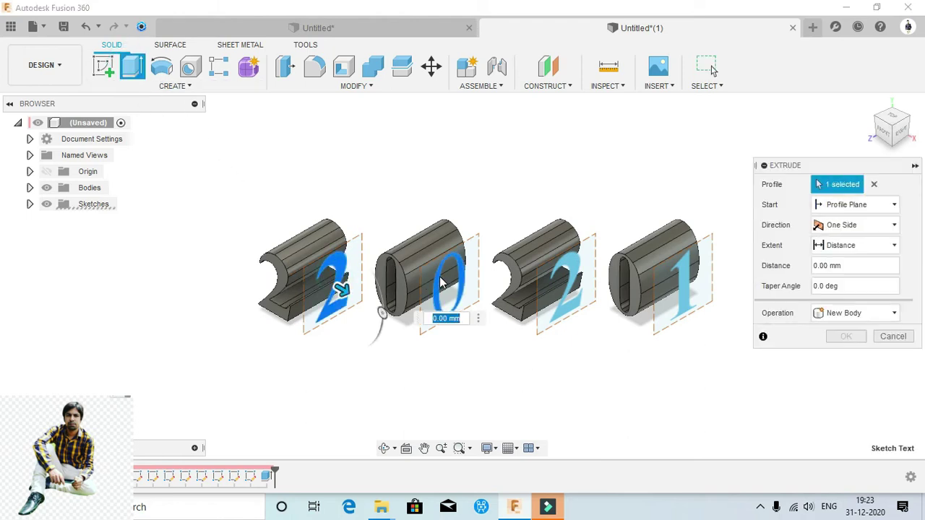
{"action": "left_click", "coordinate": [442, 284]}
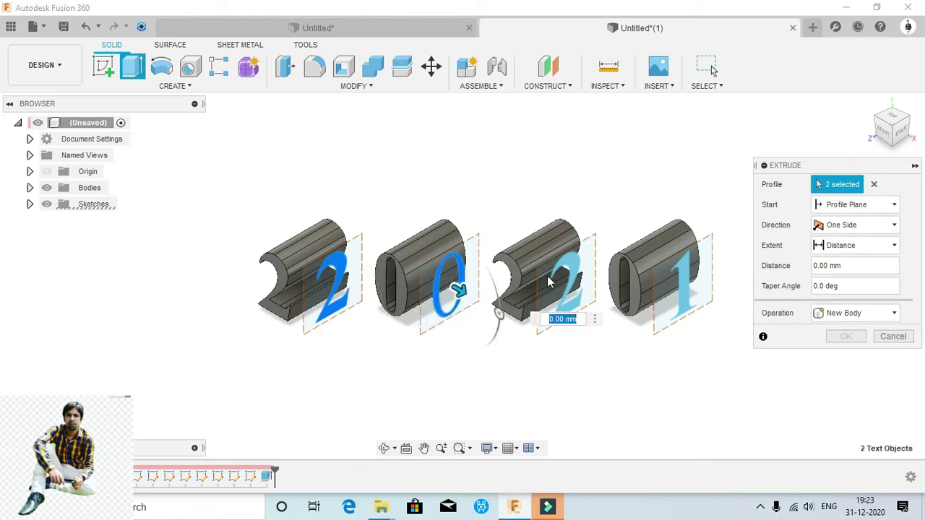
{"action": "left_click", "coordinate": [574, 279]}
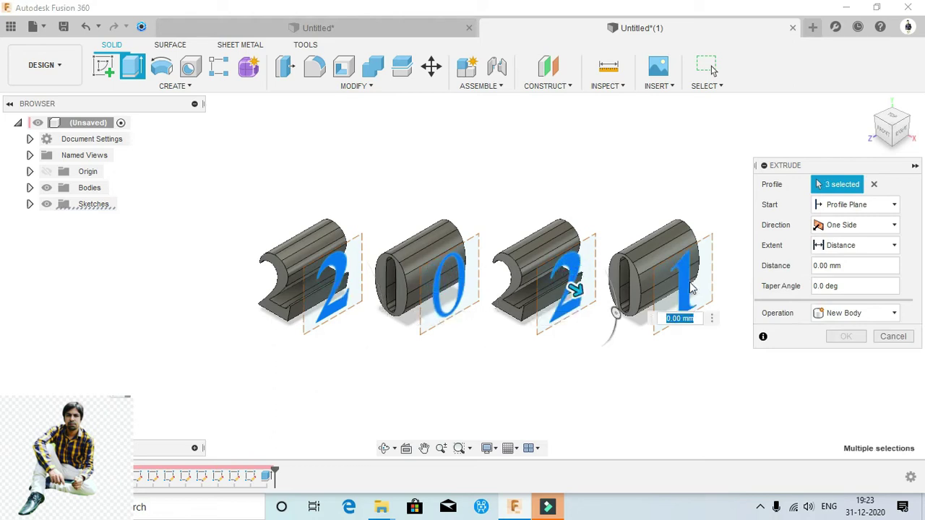
{"action": "left_click", "coordinate": [689, 287]}
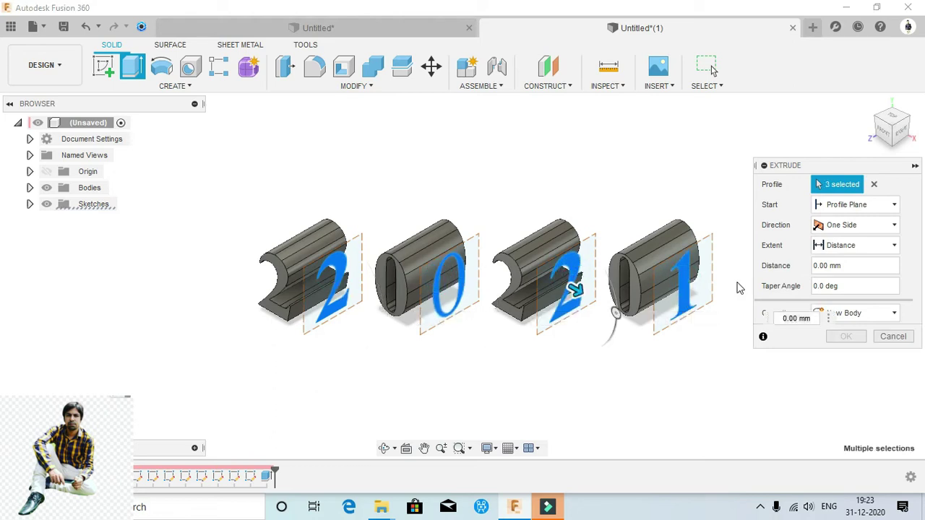
Set the extrusion to -40 mm with the Intersect operation and apply it.
{"action": "left_click", "coordinate": [846, 264]}
{"action": "double_click", "coordinate": [812, 266]}
{"action": "key", "text": "BackSpace"}
{"action": "type", "text": "-40"}
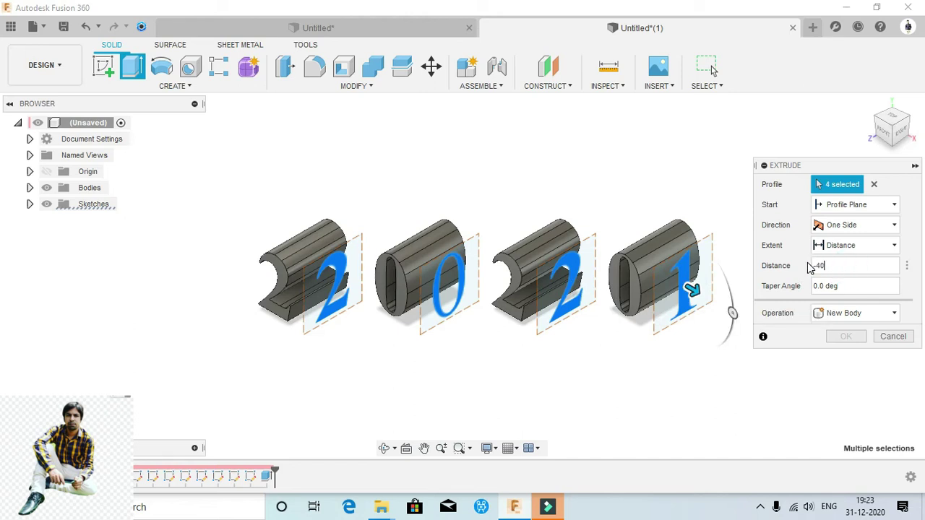
{"action": "left_click", "coordinate": [855, 315]}
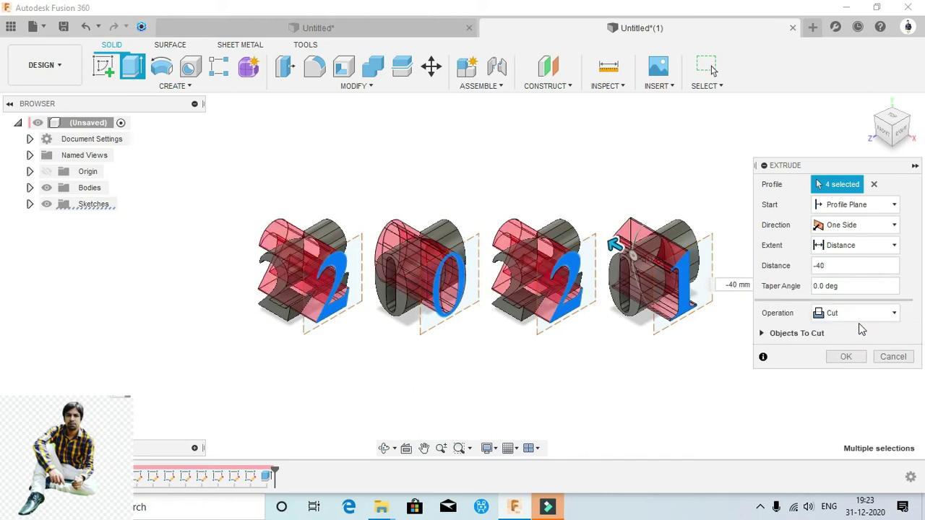
{"action": "left_click", "coordinate": [860, 315]}
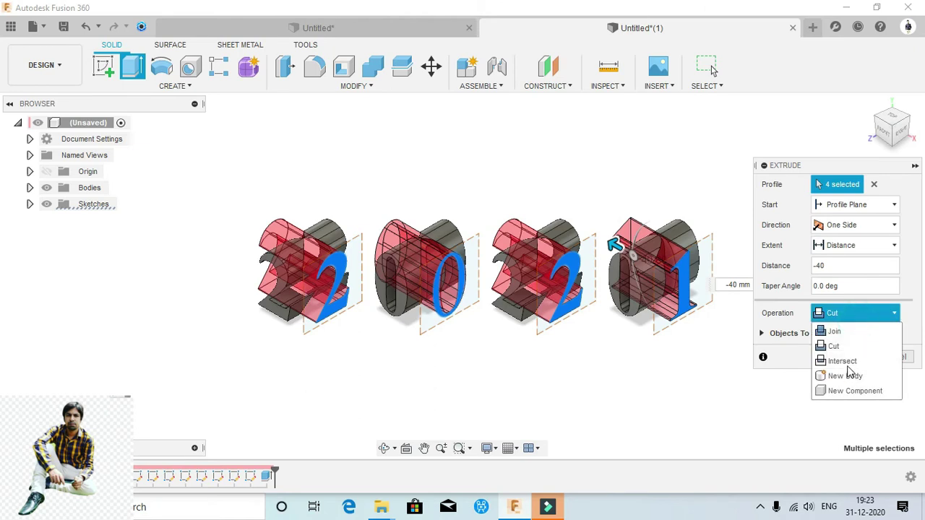
{"action": "left_click", "coordinate": [848, 363]}
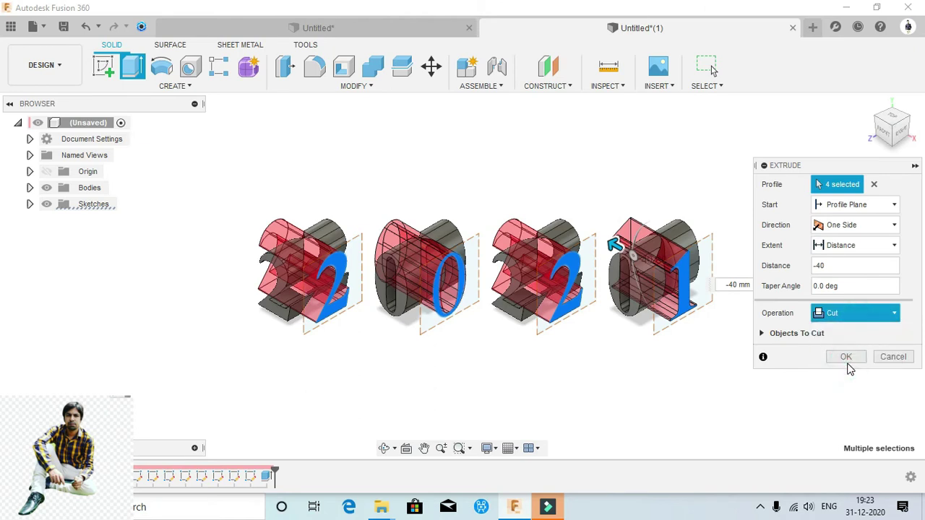
{"action": "key", "text": "Down"}
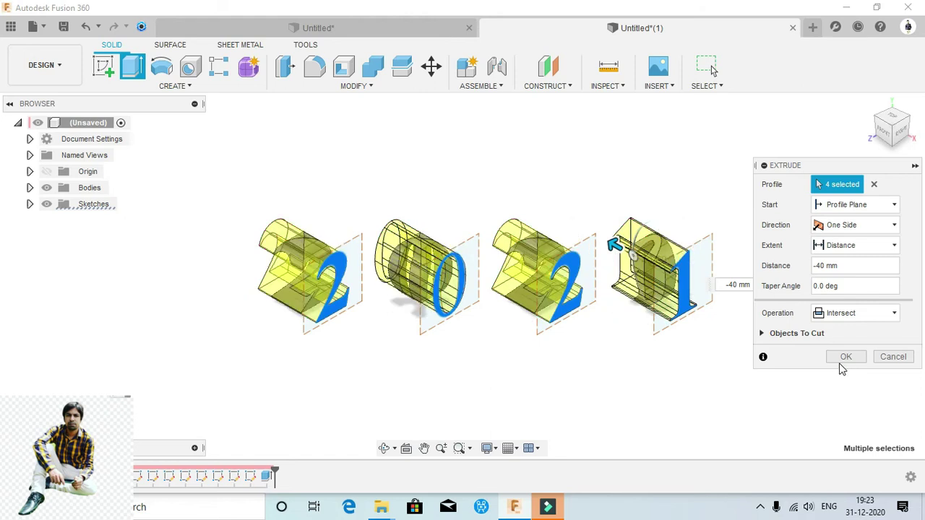
{"action": "left_click", "coordinate": [843, 357]}
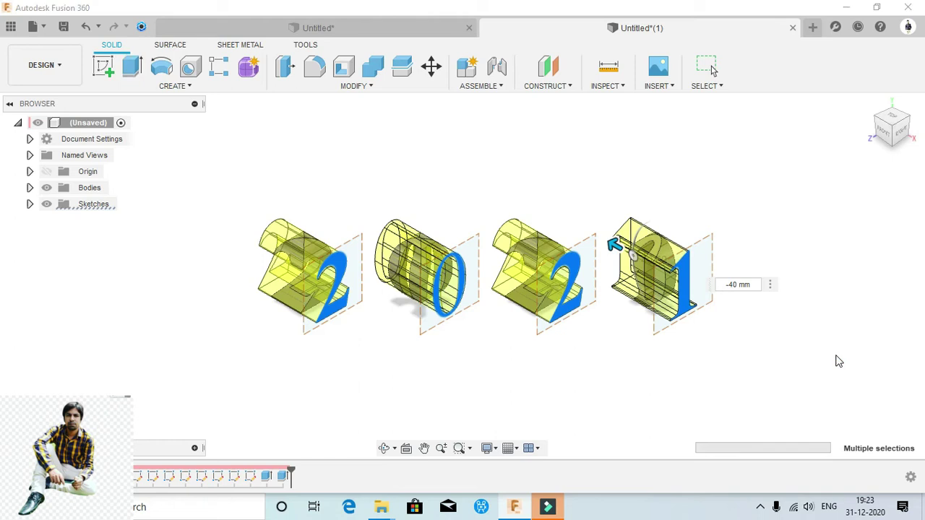
{"action": "key", "text": "Return"}
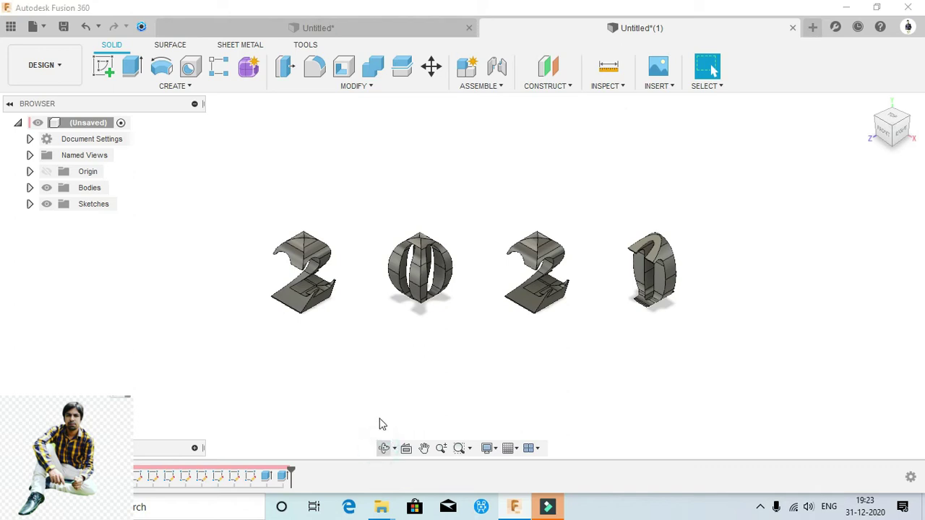
Start a new sketch on the bottom ground plane.
{"action": "left_click", "coordinate": [384, 448]}
{"action": "mouse_move", "coordinate": [398, 311]}
{"action": "left_mouse_down"}
{"action": "mouse_move", "coordinate": [416, 365]}
{"action": "mouse_move", "coordinate": [405, 304]}
{"action": "mouse_move", "coordinate": [424, 296]}
{"action": "mouse_move", "coordinate": [423, 306]}
{"action": "mouse_move", "coordinate": [406, 311]}
{"action": "left_mouse_up"}
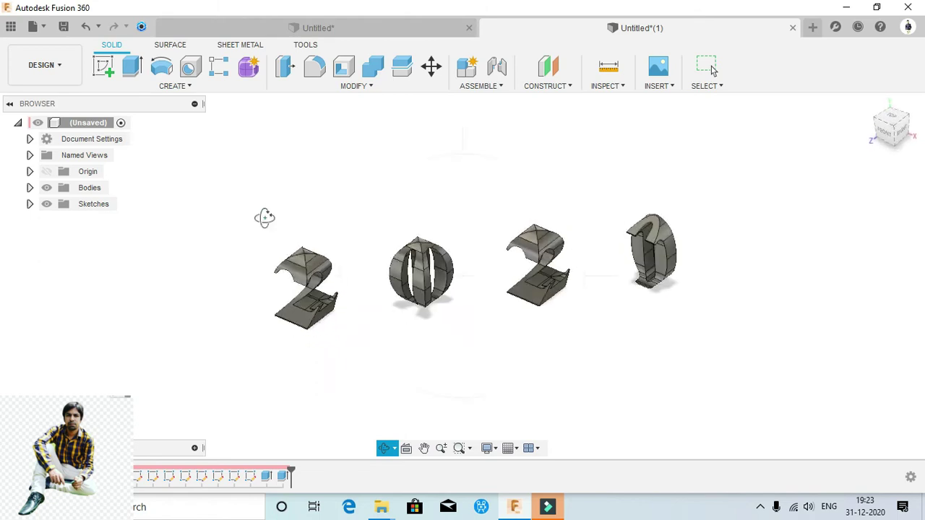
{"action": "key", "text": "Escape"}
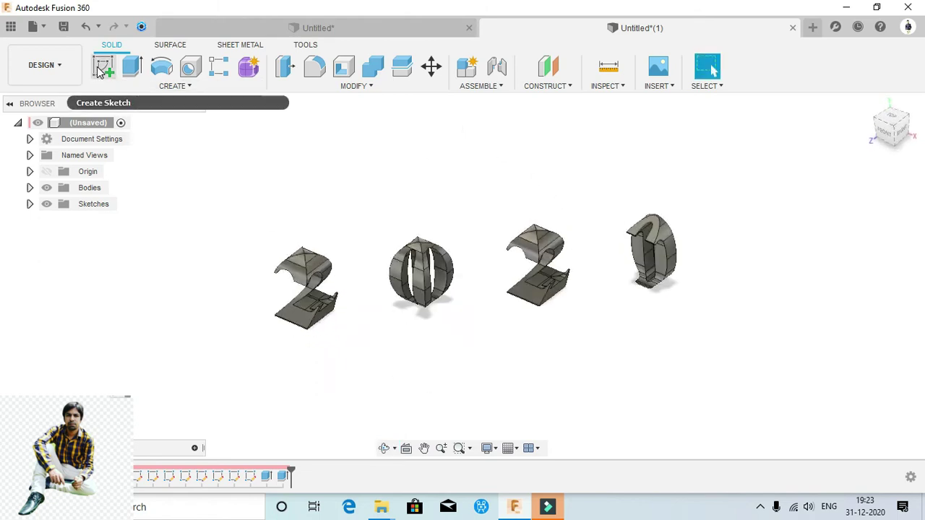
{"action": "left_click", "coordinate": [99, 69]}
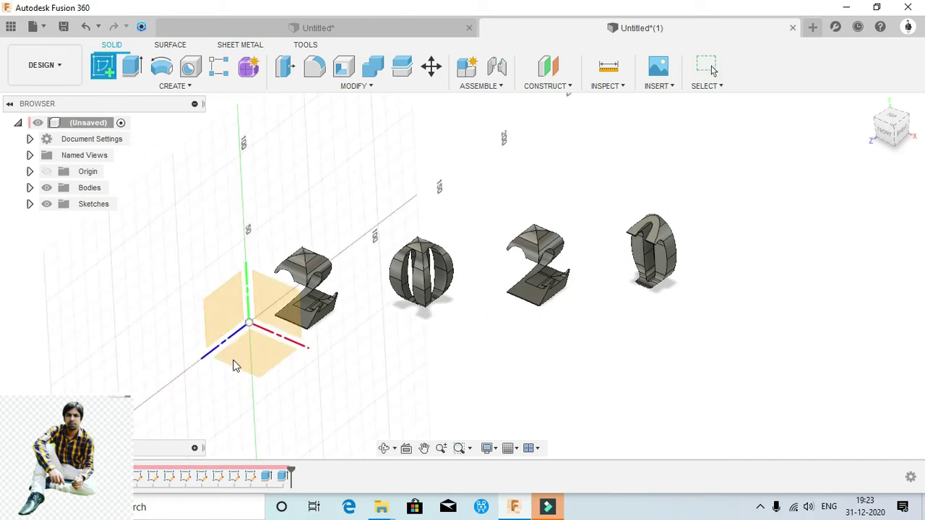
{"action": "left_click", "coordinate": [240, 364]}
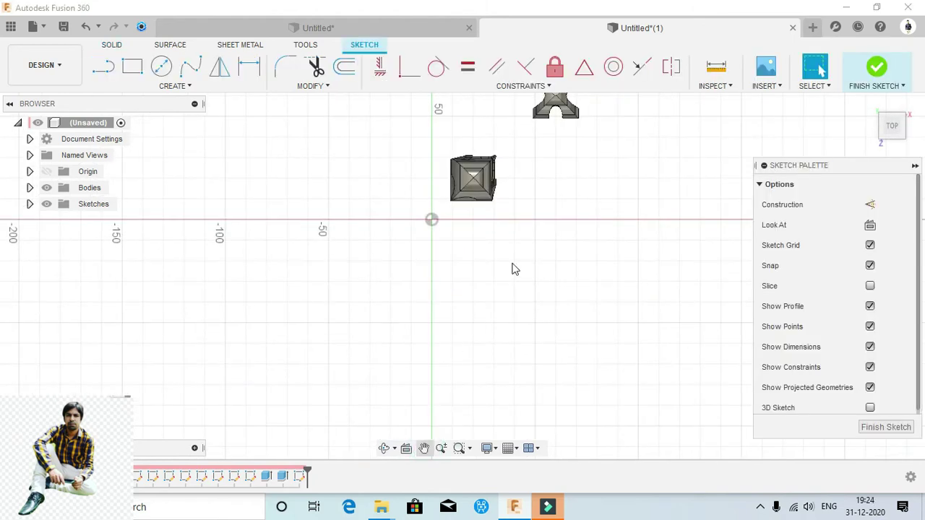
Box-select sketch geometry and pan to bring the digit shapes into view.
{"action": "left_click", "coordinate": [439, 330]}
{"action": "left_click_drag", "start_coordinate": [541, 217], "coordinate": [445, 313]}
{"action": "left_click", "coordinate": [423, 448]}
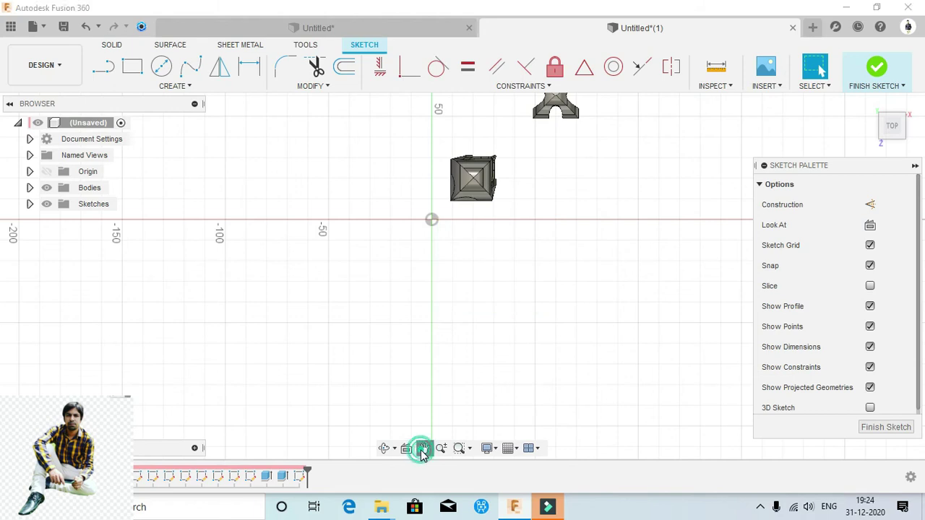
{"action": "mouse_move", "coordinate": [563, 223]}
{"action": "left_mouse_down"}
{"action": "mouse_move", "coordinate": [479, 287]}
{"action": "mouse_move", "coordinate": [414, 363]}
{"action": "mouse_move", "coordinate": [407, 419]}
{"action": "left_mouse_up"}
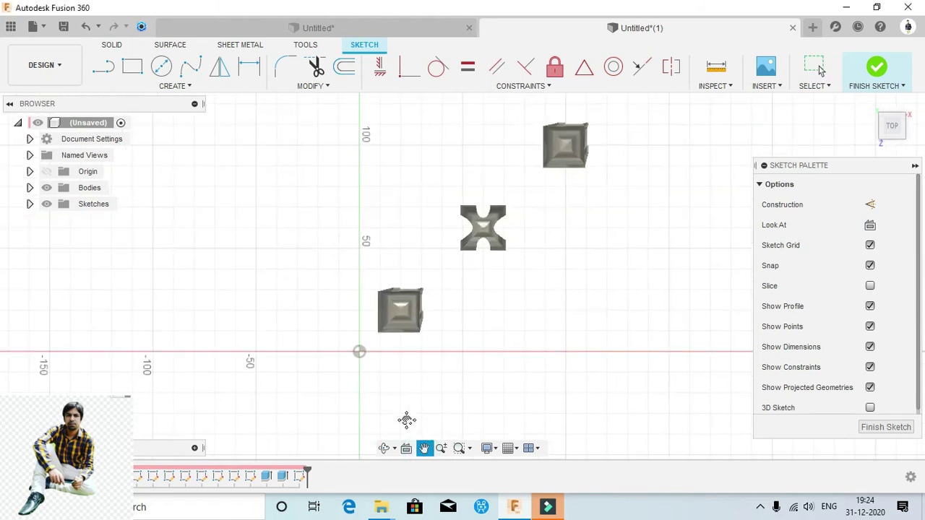
{"action": "left_click_drag", "start_coordinate": [498, 265], "coordinate": [482, 293]}
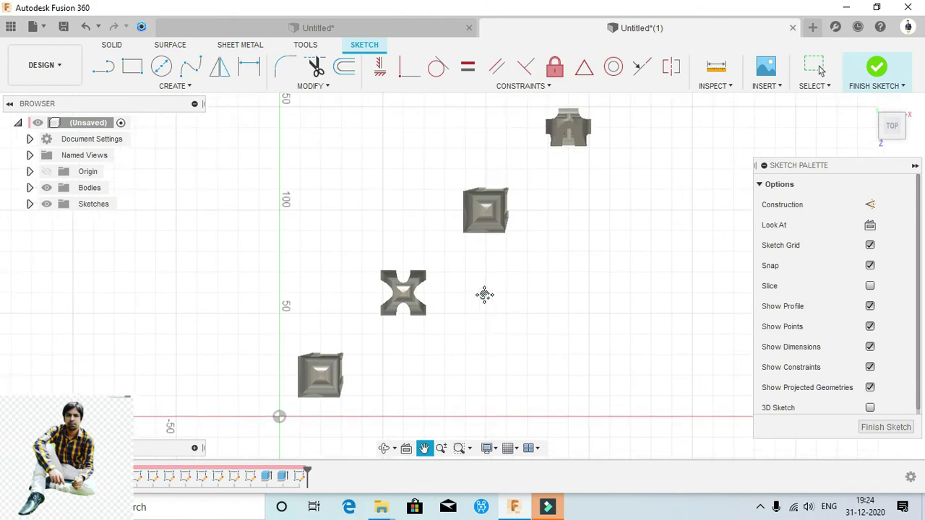
{"action": "key", "text": "Escape"}
Show Sketch1's stepped square outlines again and zoom out to see all four squares.
{"action": "left_click", "coordinate": [40, 189]}
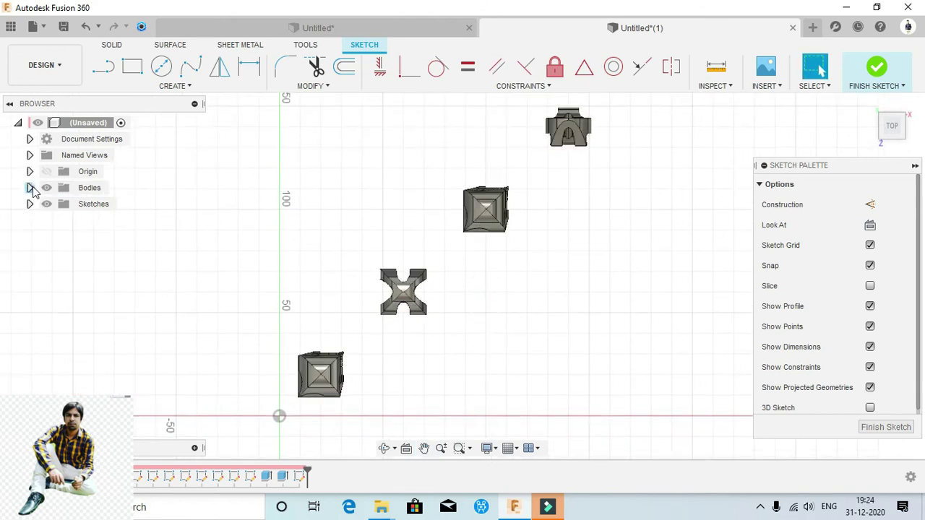
{"action": "left_click", "coordinate": [29, 205]}
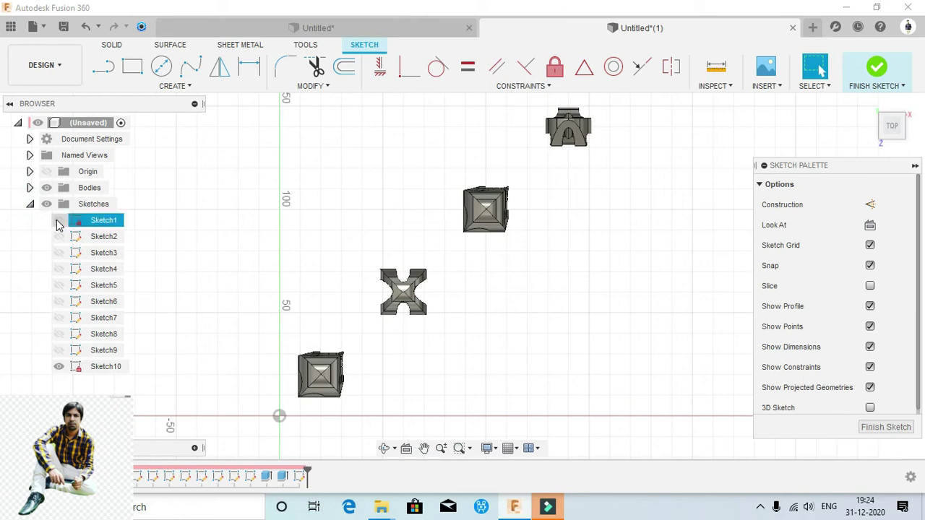
{"action": "left_click", "coordinate": [58, 222]}
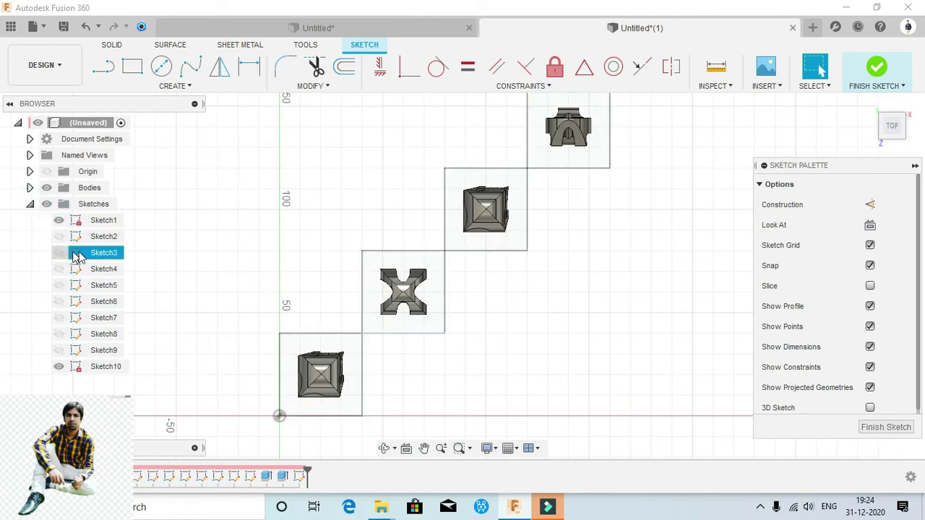
{"action": "left_click", "coordinate": [442, 447]}
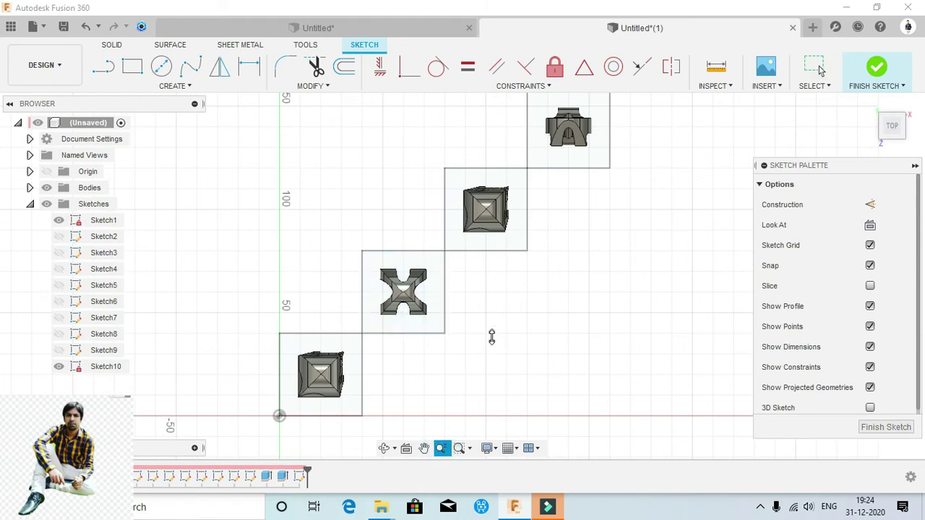
{"action": "left_click_drag", "start_coordinate": [466, 386], "coordinate": [443, 343]}
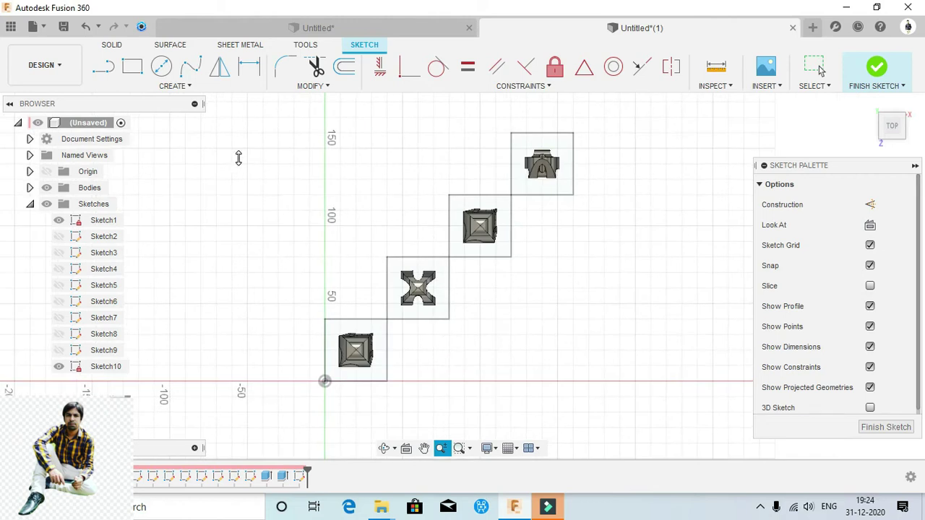
{"action": "key", "text": "Escape"}
{"action": "left_click", "coordinate": [104, 71]}
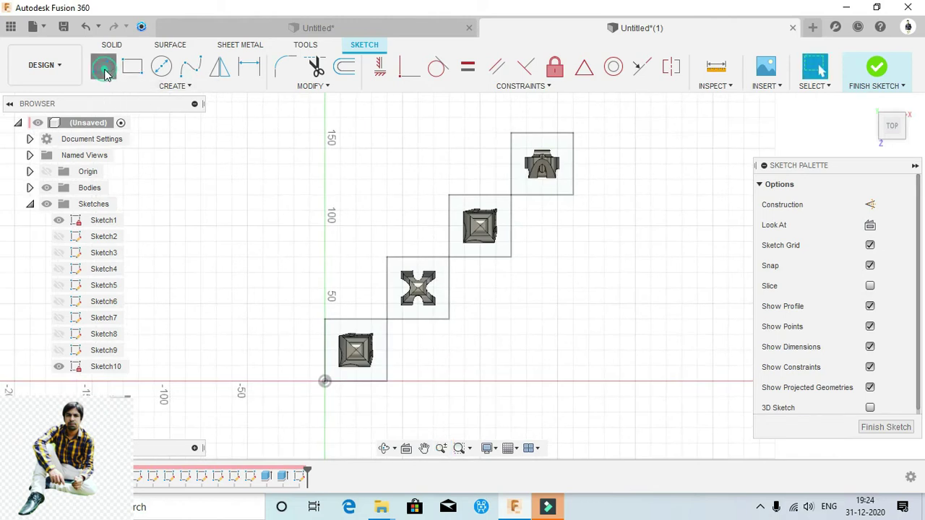
Draw the upper diagonal from the first square's corner to the top square, plus its top edge.
{"action": "left_click", "coordinate": [324, 319]}
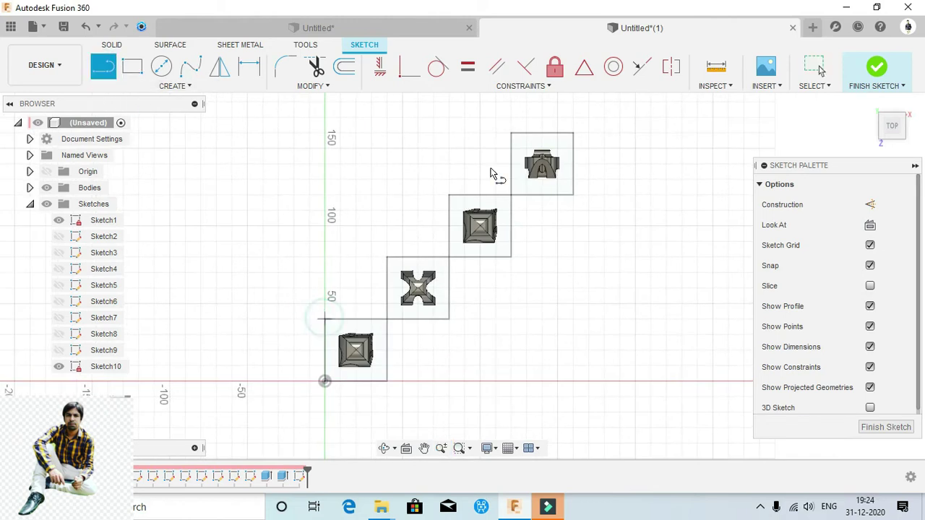
{"action": "left_click", "coordinate": [510, 133]}
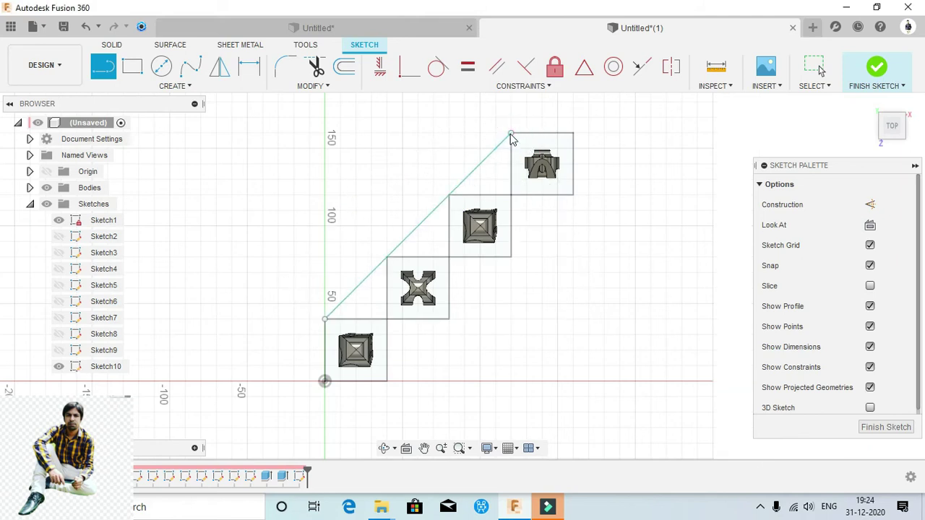
{"action": "key", "text": "Escape"}
{"action": "key", "text": "l"}
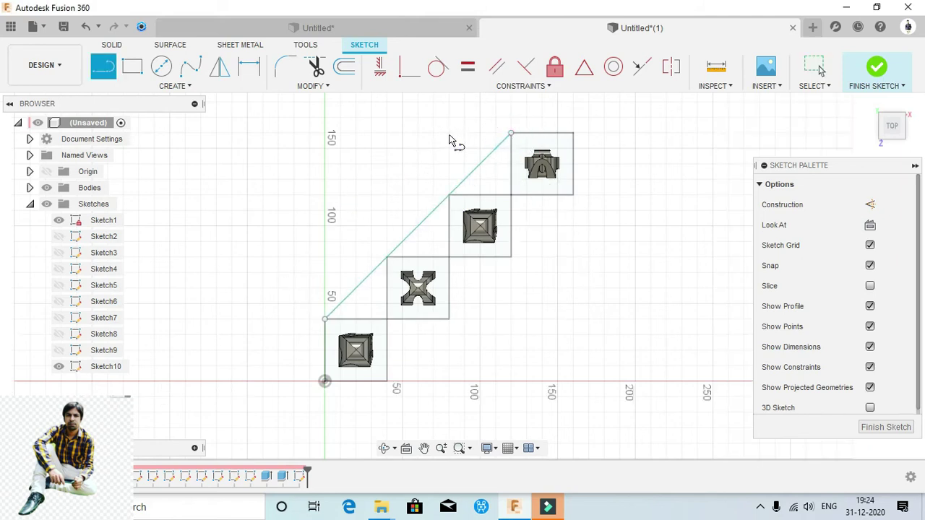
{"action": "left_click", "coordinate": [511, 134]}
{"action": "left_click", "coordinate": [573, 135]}
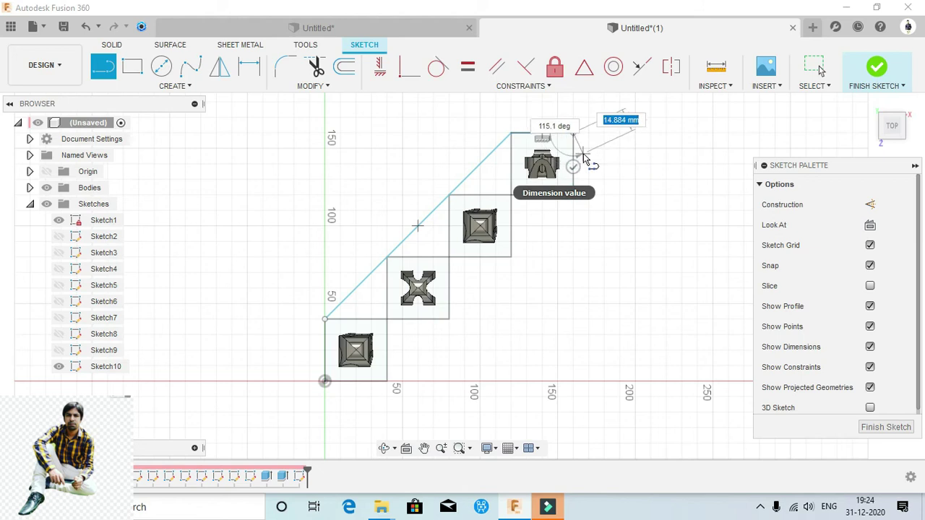
{"action": "key", "text": "Escape"}
{"action": "key", "text": "l"}
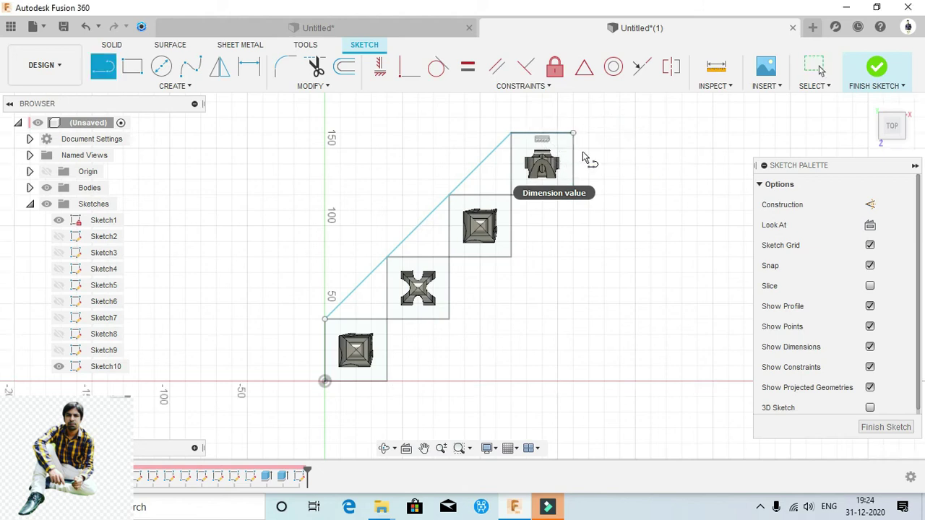
{"action": "left_click", "coordinate": [573, 133]}
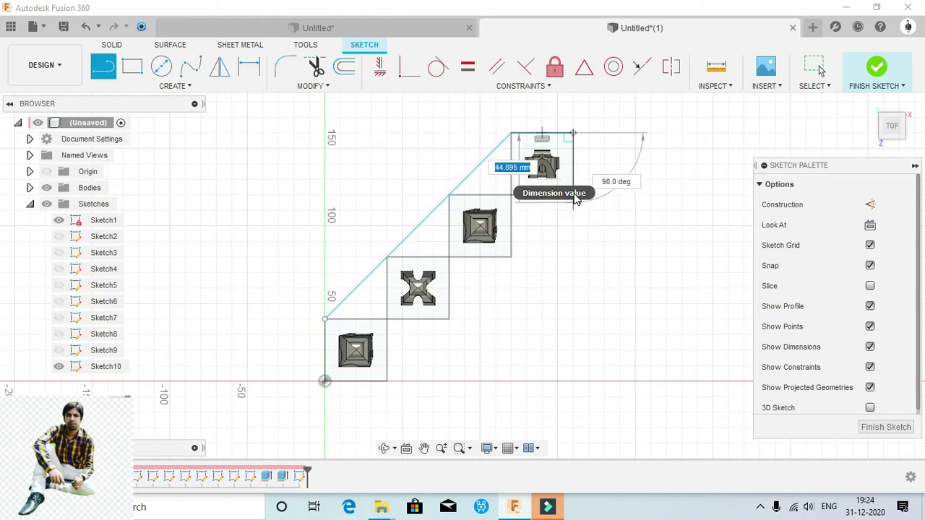
{"action": "key", "text": "Escape"}
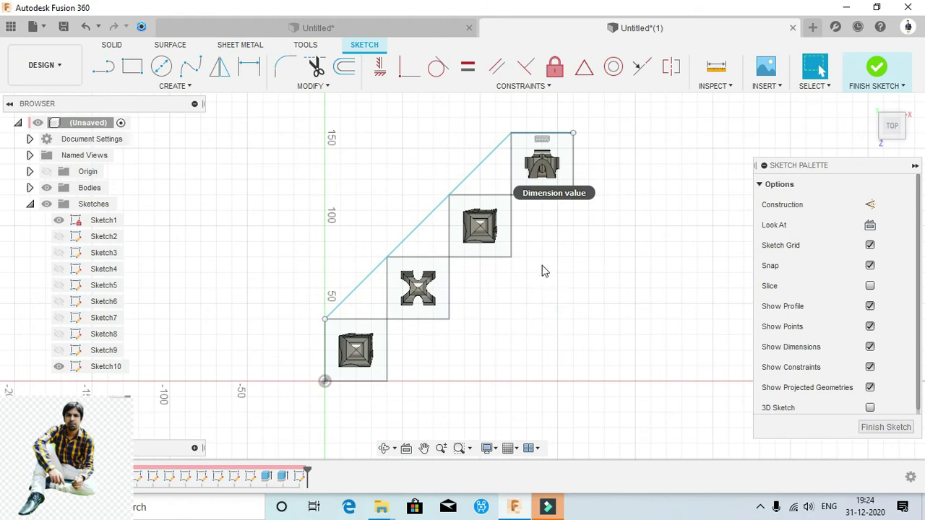
{"action": "left_click", "coordinate": [542, 267]}
{"action": "left_click", "coordinate": [592, 137]}
{"action": "left_click", "coordinate": [574, 196]}
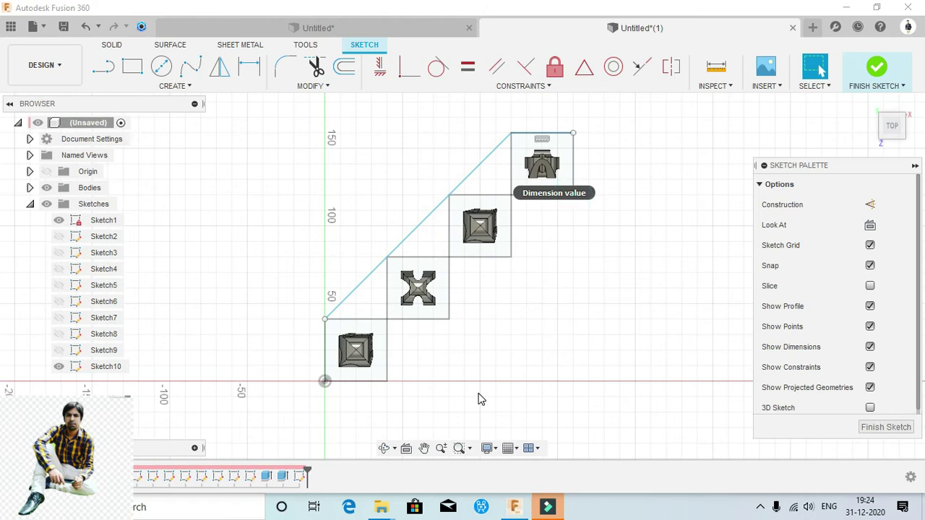
{"action": "left_click", "coordinate": [423, 448]}
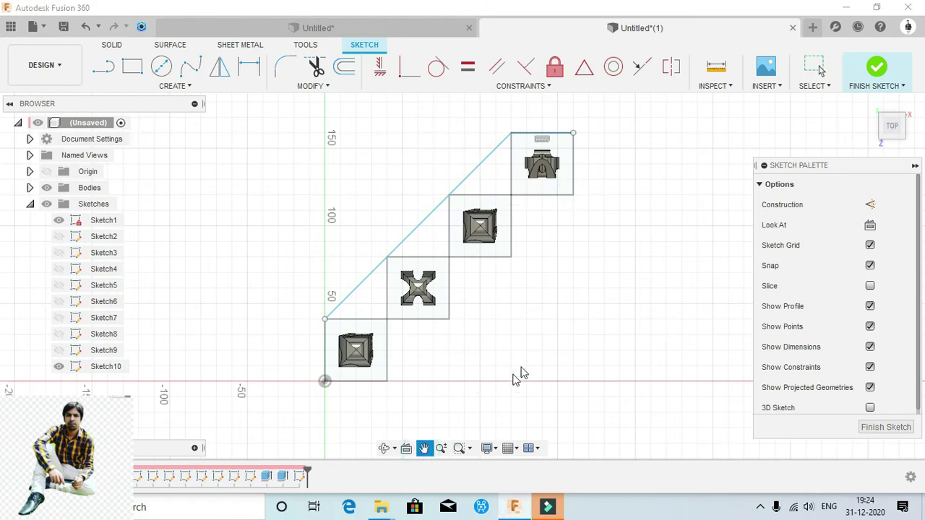
Close the outline with a 40 mm right edge, lower diagonal and bottom edge, then finish the sketch.
{"action": "key", "text": "l"}
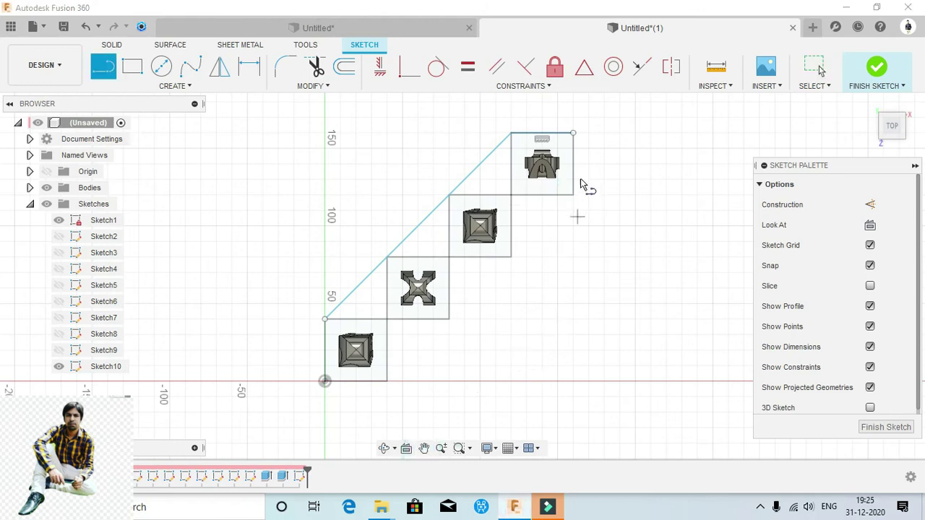
{"action": "left_click", "coordinate": [573, 133]}
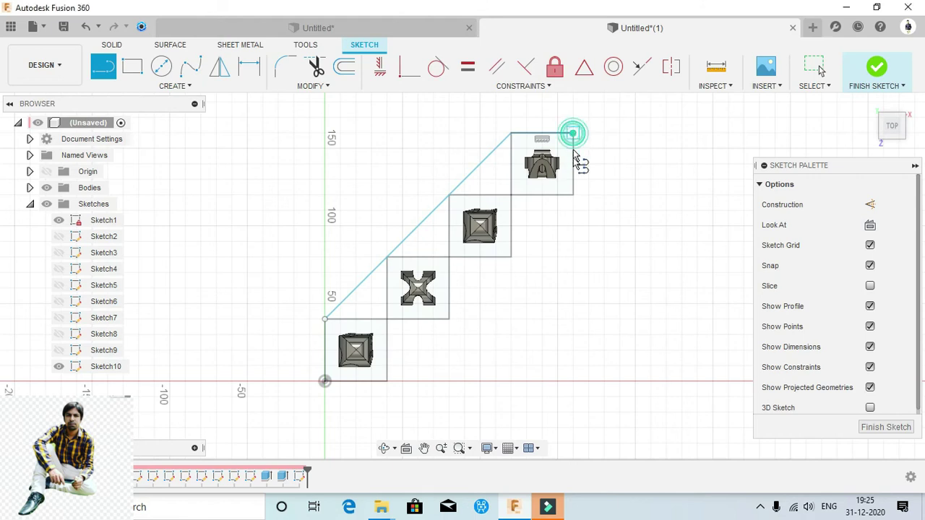
{"action": "left_click", "coordinate": [572, 195]}
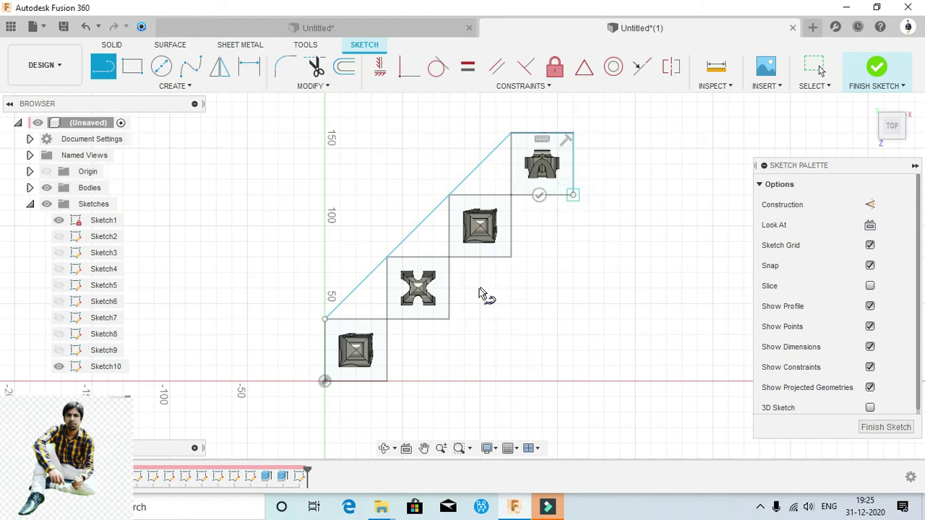
{"action": "left_click", "coordinate": [386, 381]}
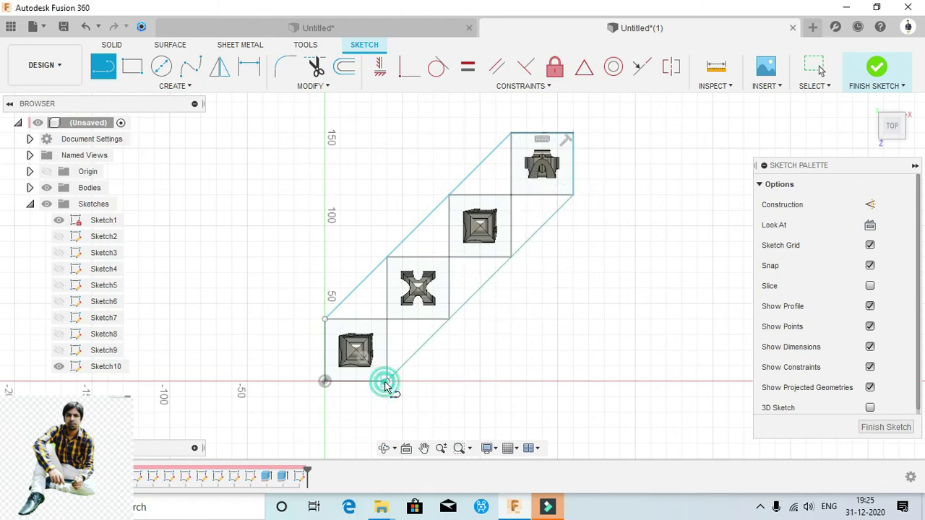
{"action": "left_click", "coordinate": [324, 380]}
{"action": "left_click", "coordinate": [324, 319]}
{"action": "key", "text": "Escape"}
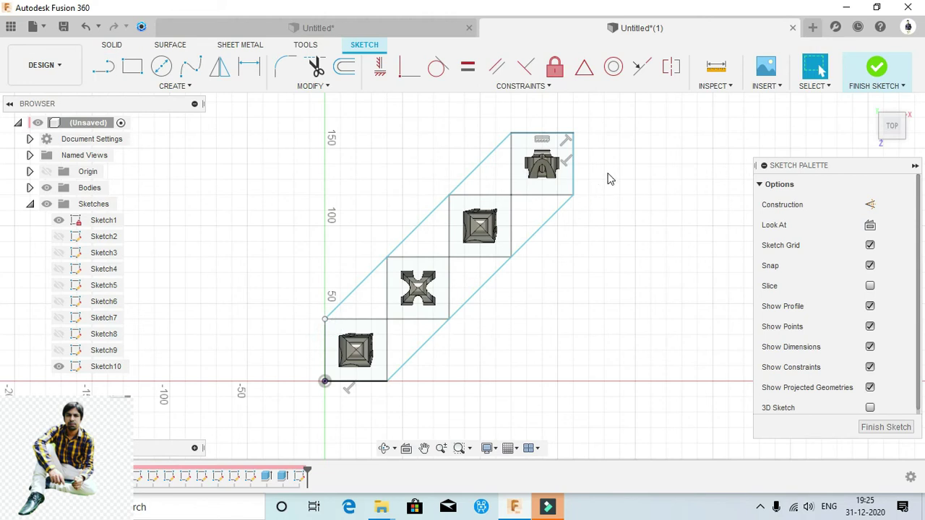
{"action": "left_click", "coordinate": [874, 69]}
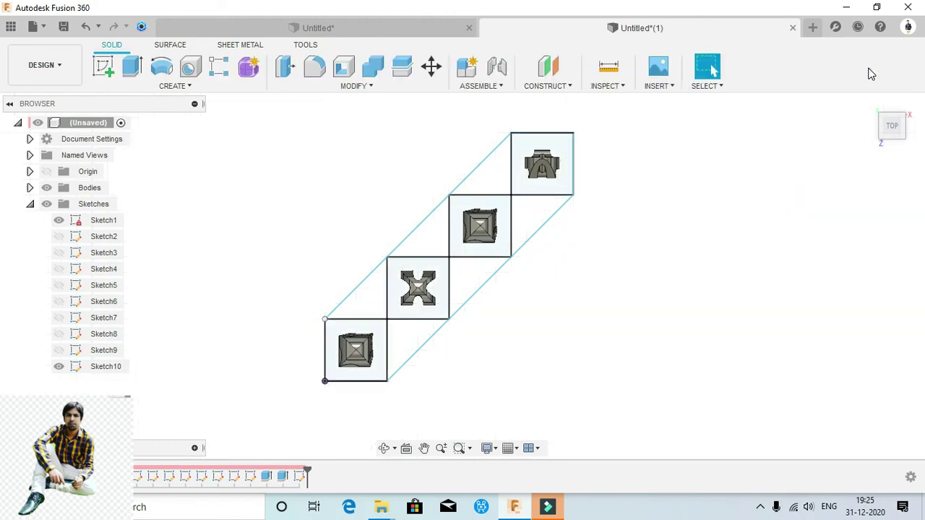
Orbit the stepped sketch and digits into a 3D view and start an Extrude.
{"action": "left_click", "coordinate": [385, 449]}
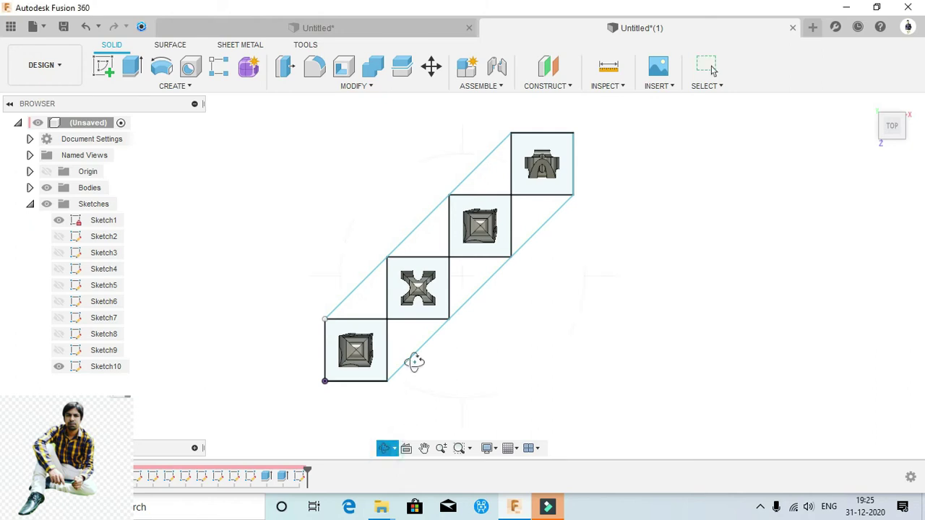
{"action": "mouse_move", "coordinate": [405, 311]}
{"action": "left_mouse_down"}
{"action": "mouse_move", "coordinate": [403, 293]}
{"action": "mouse_move", "coordinate": [454, 240]}
{"action": "mouse_move", "coordinate": [492, 269]}
{"action": "mouse_move", "coordinate": [443, 327]}
{"action": "left_mouse_up"}
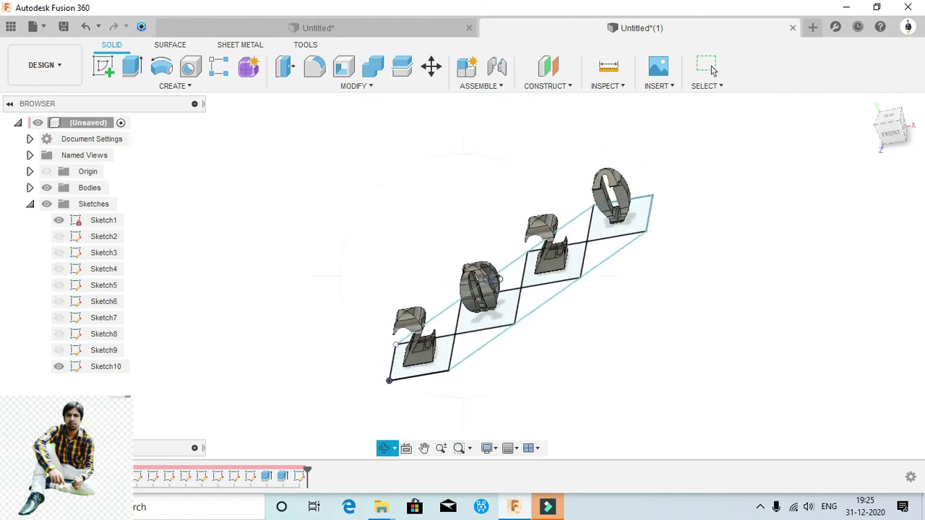
{"action": "key", "text": "Escape"}
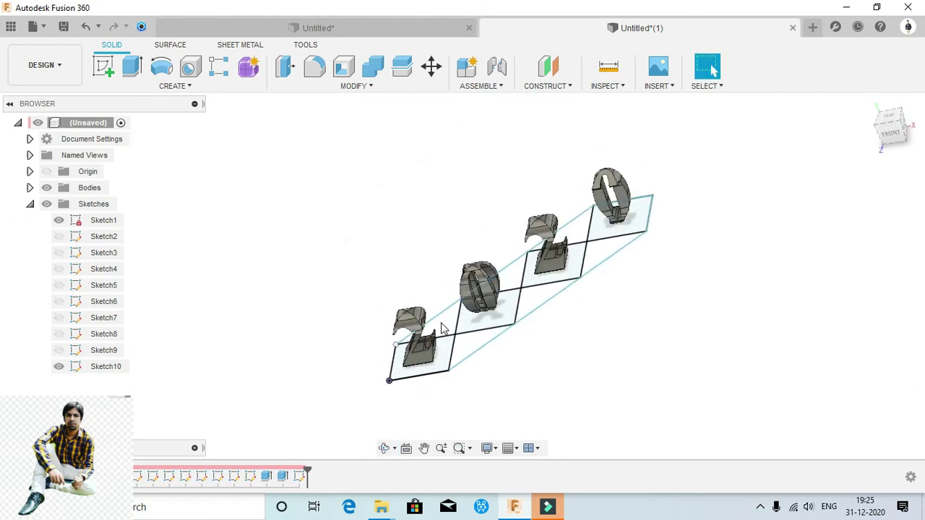
{"action": "key", "text": "e"}
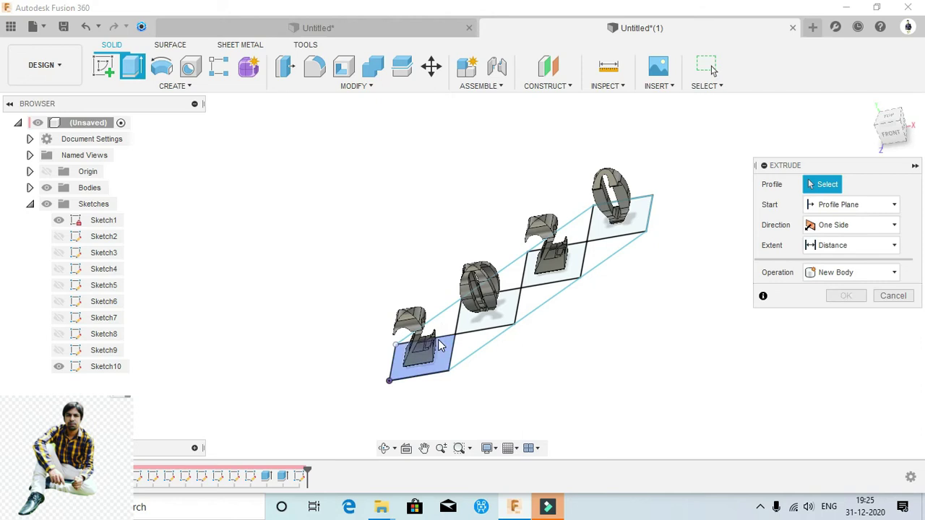
Select the four stepped square profiles for extrusion.
{"action": "left_click", "coordinate": [438, 342]}
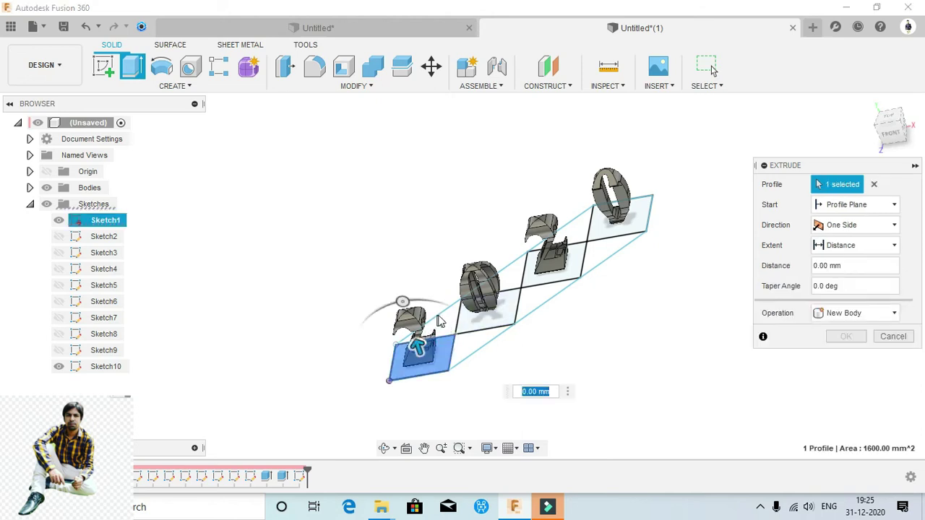
{"action": "left_click", "coordinate": [476, 327]}
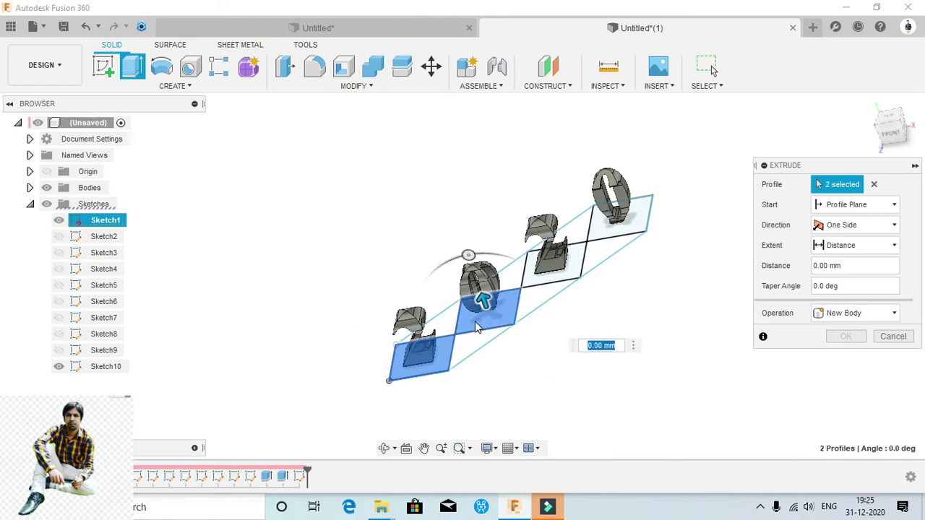
{"action": "left_click", "coordinate": [574, 266]}
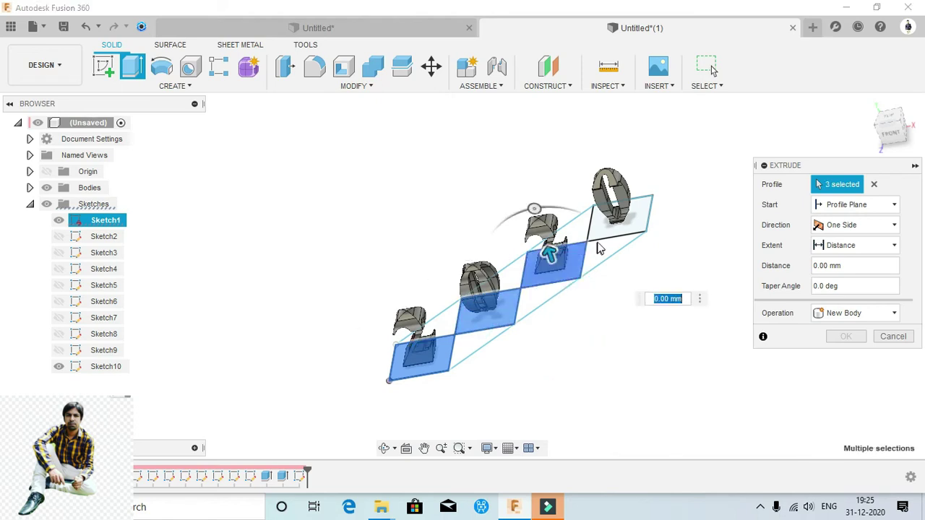
{"action": "left_click", "coordinate": [614, 237]}
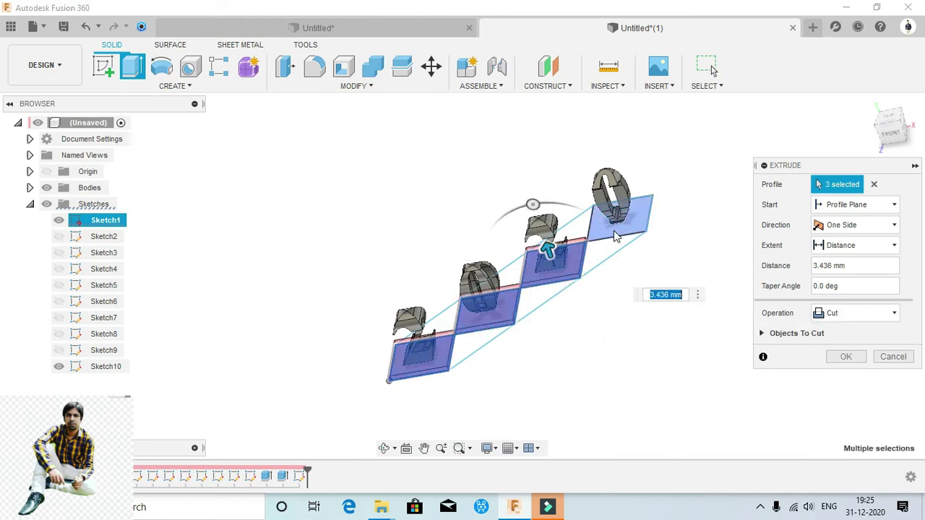
{"action": "left_click", "coordinate": [614, 237]}
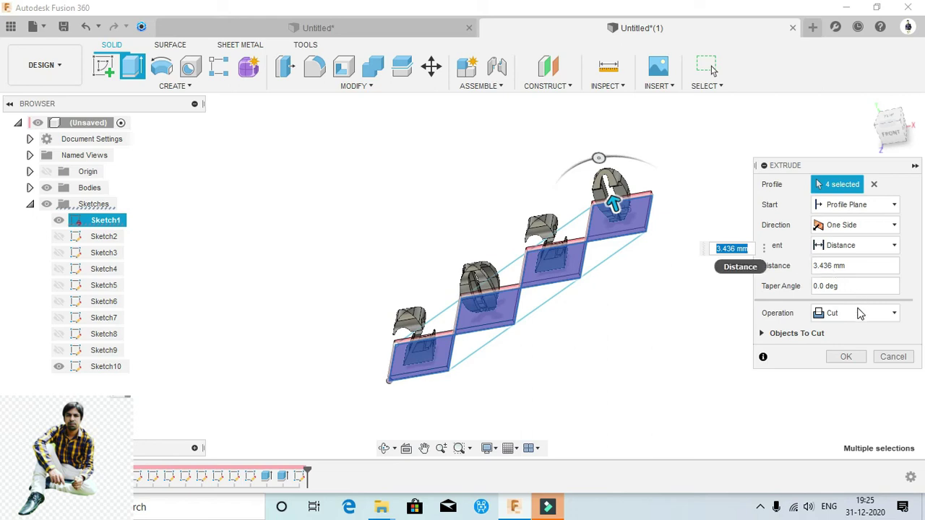
Extrude the squares -10 mm downward as a Join operation.
{"action": "left_click", "coordinate": [860, 313]}
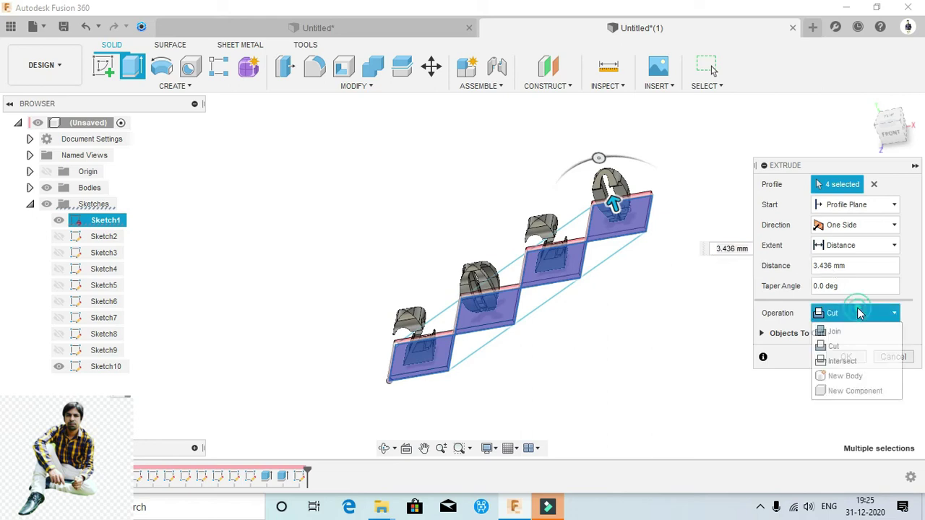
{"action": "left_click", "coordinate": [836, 331]}
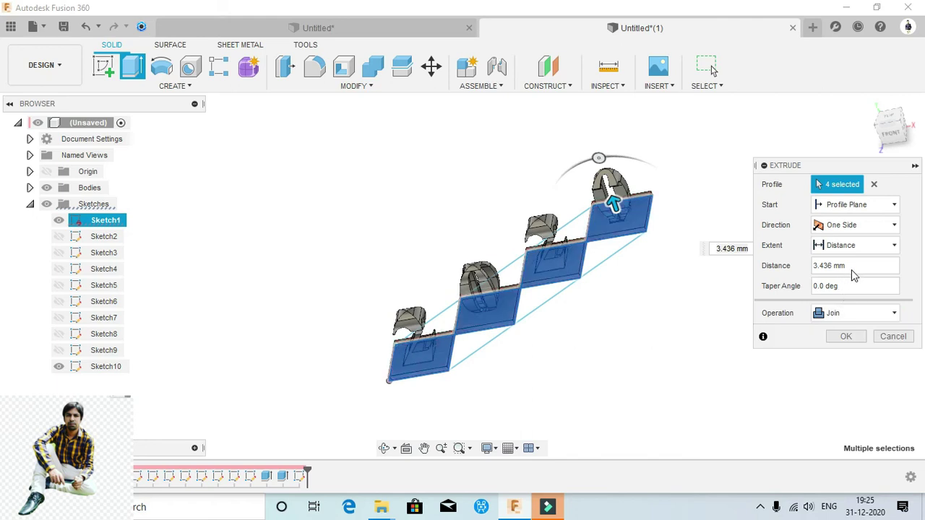
{"action": "left_click", "coordinate": [851, 269]}
{"action": "double_click", "coordinate": [811, 267]}
{"action": "key", "text": "BackSpace"}
{"action": "type", "text": "-2"}
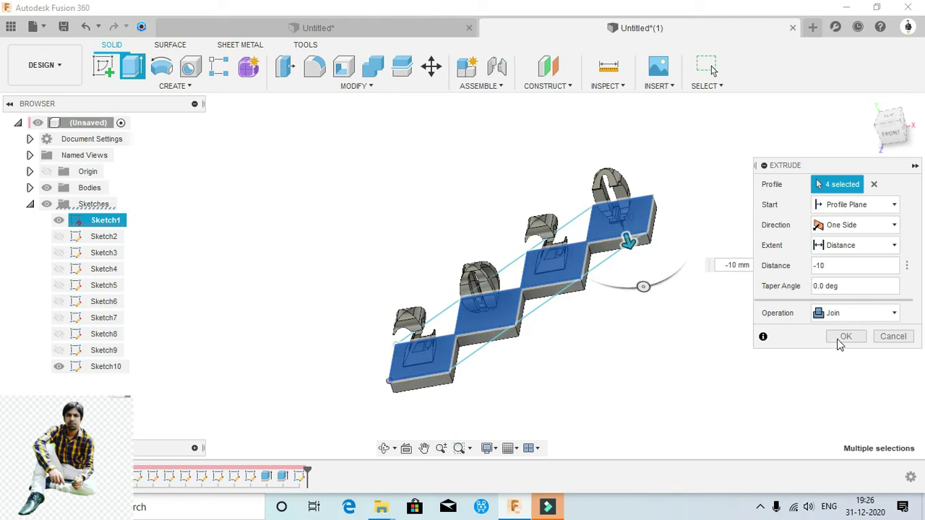
{"action": "left_click", "coordinate": [842, 337]}
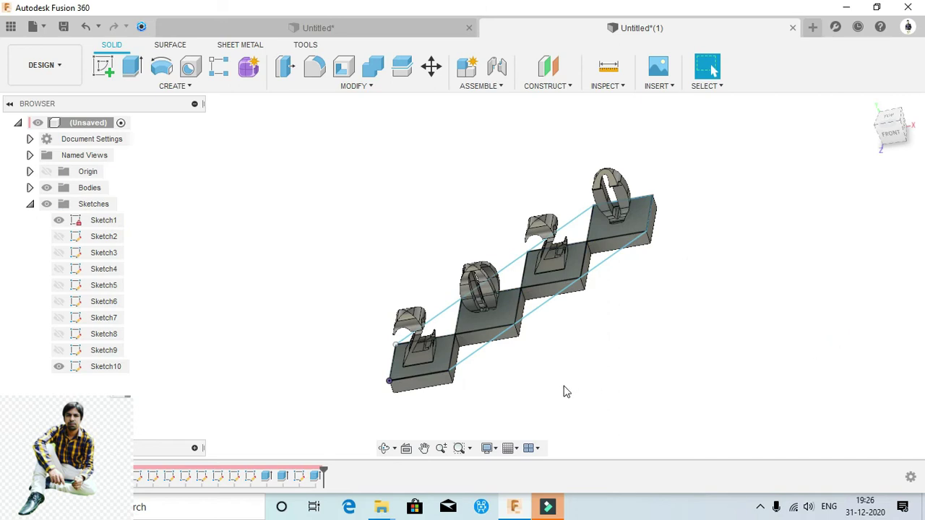
Hide Sketch1 and Sketch10 and orbit so the 2020 digits face the viewer.
{"action": "left_click", "coordinate": [58, 221]}
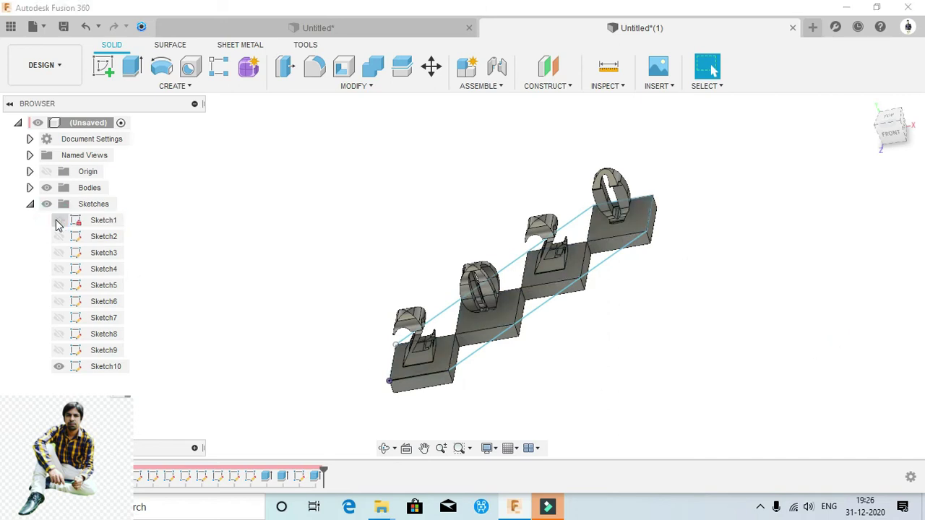
{"action": "left_click", "coordinate": [59, 350]}
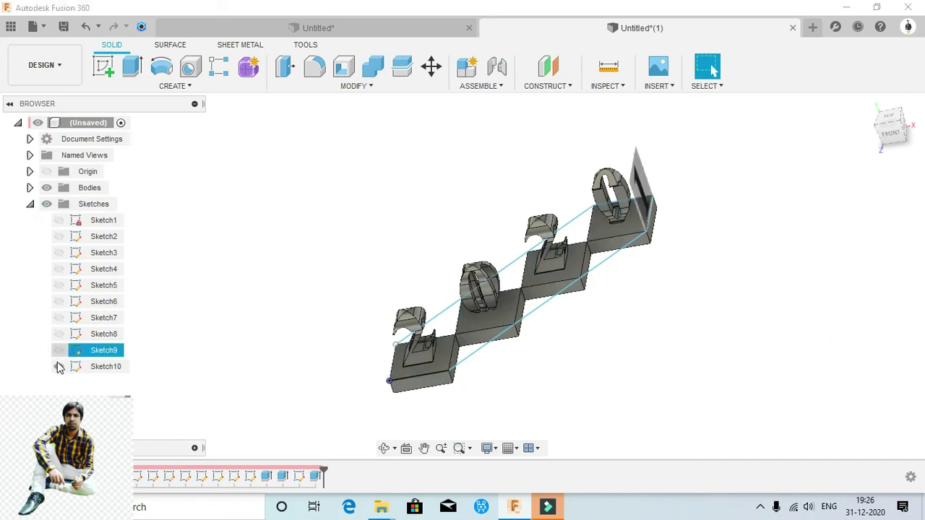
{"action": "left_click", "coordinate": [60, 366]}
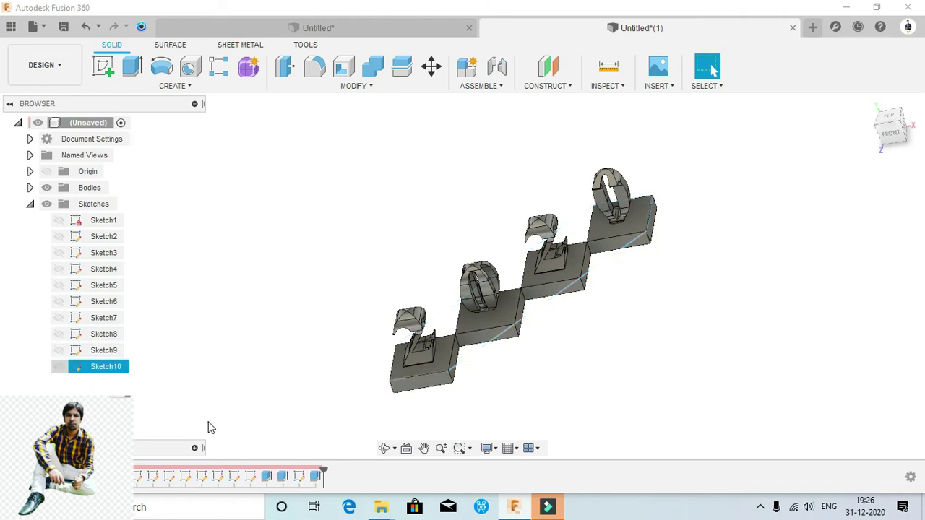
{"action": "left_click", "coordinate": [385, 448]}
{"action": "mouse_move", "coordinate": [471, 315]}
{"action": "left_mouse_down"}
{"action": "mouse_move", "coordinate": [464, 289]}
{"action": "mouse_move", "coordinate": [347, 231]}
{"action": "mouse_move", "coordinate": [330, 293]}
{"action": "mouse_move", "coordinate": [419, 325]}
{"action": "mouse_move", "coordinate": [410, 320]}
{"action": "mouse_move", "coordinate": [378, 359]}
{"action": "mouse_move", "coordinate": [443, 373]}
{"action": "mouse_move", "coordinate": [450, 367]}
{"action": "mouse_move", "coordinate": [433, 340]}
{"action": "left_mouse_up"}
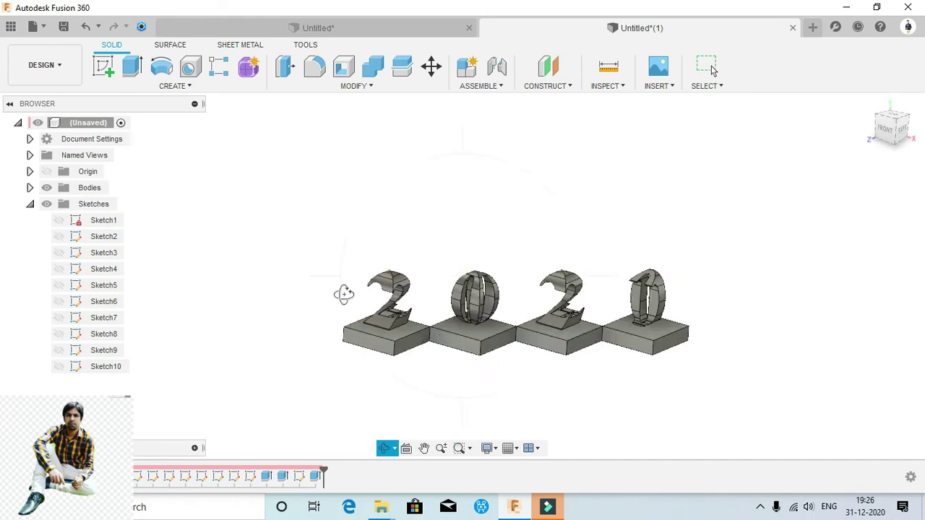
{"action": "key", "text": "Escape"}
Show the list of workspaces from the DESIGN dropdown.
{"action": "left_click", "coordinate": [60, 68]}
{"action": "left_click", "coordinate": [59, 67]}
{"action": "left_click", "coordinate": [60, 67]}
{"action": "left_click", "coordinate": [57, 67]}
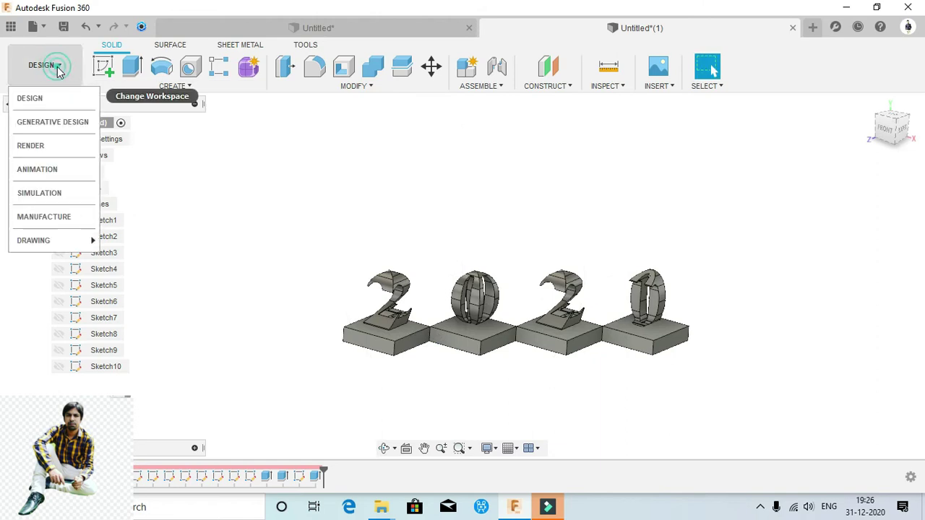
Switch to the RENDER workspace and open Scene Settings.
{"action": "left_click", "coordinate": [31, 148]}
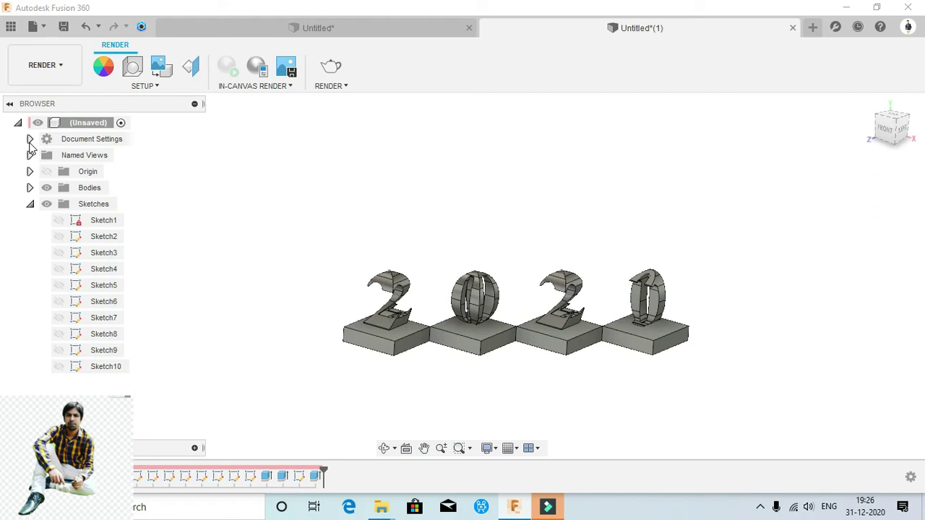
{"action": "left_click", "coordinate": [28, 141]}
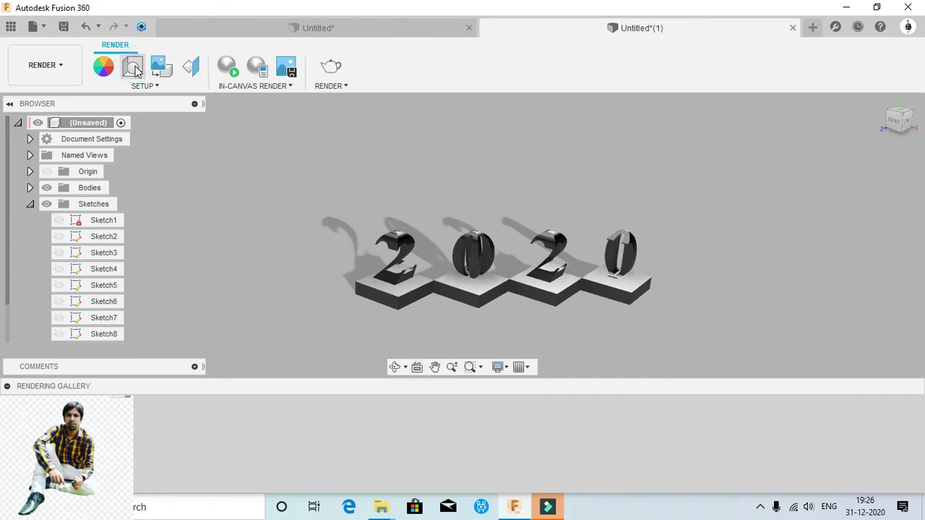
{"action": "left_click", "coordinate": [135, 68]}
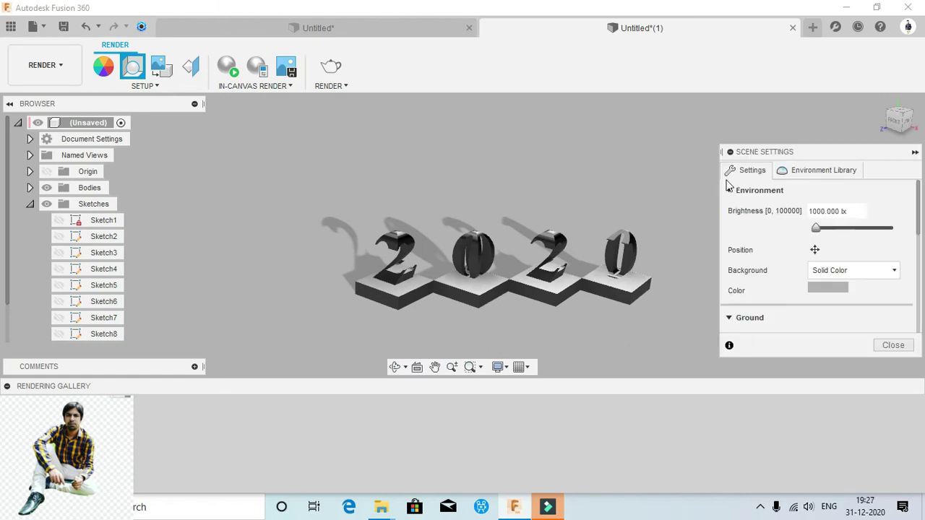
Set the scene background colour to near-black RGB 11,11,11.
{"action": "left_click", "coordinate": [836, 291]}
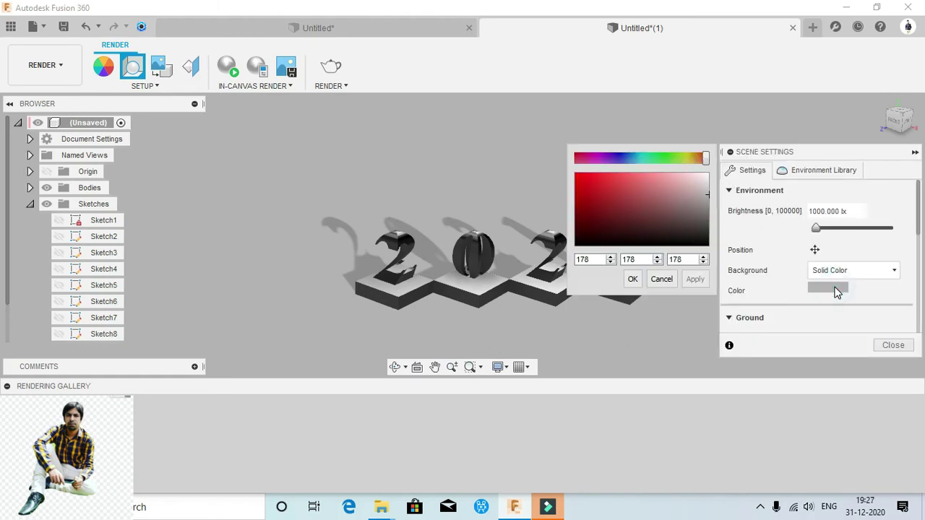
{"action": "left_click_drag", "start_coordinate": [708, 201], "coordinate": [711, 246]}
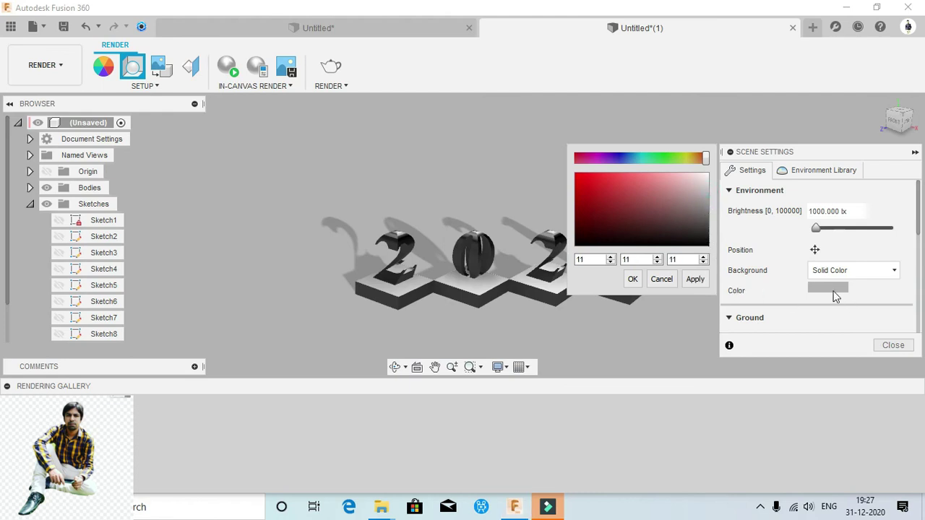
{"action": "left_click", "coordinate": [695, 280]}
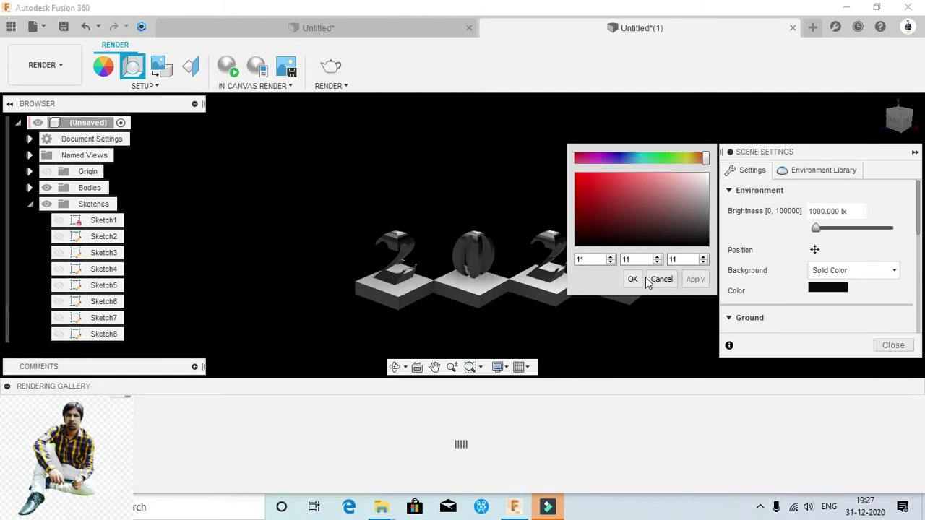
{"action": "left_click", "coordinate": [816, 228]}
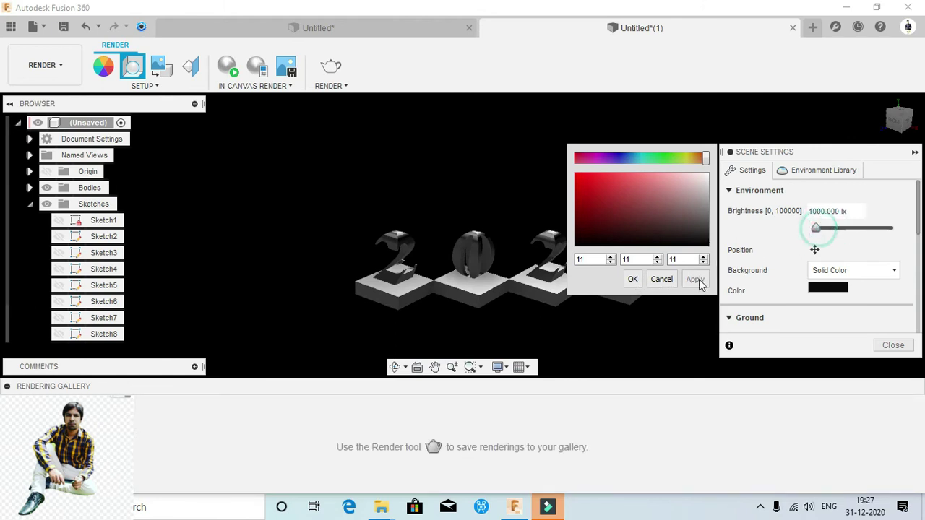
{"action": "left_click", "coordinate": [639, 279]}
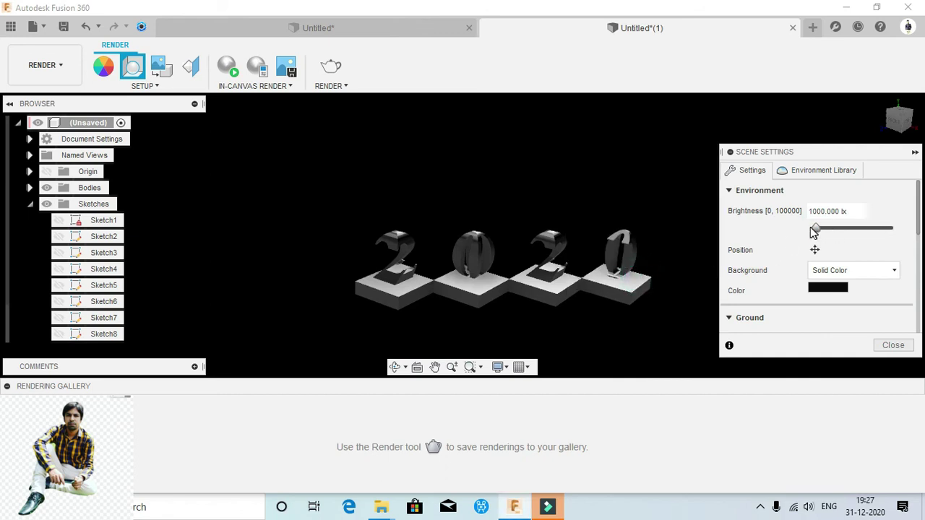
Raise the environment brightness, view the Environment Library, and close Scene Settings.
{"action": "mouse_move", "coordinate": [817, 228]}
{"action": "left_mouse_down"}
{"action": "mouse_move", "coordinate": [851, 230]}
{"action": "mouse_move", "coordinate": [843, 230]}
{"action": "left_mouse_up"}
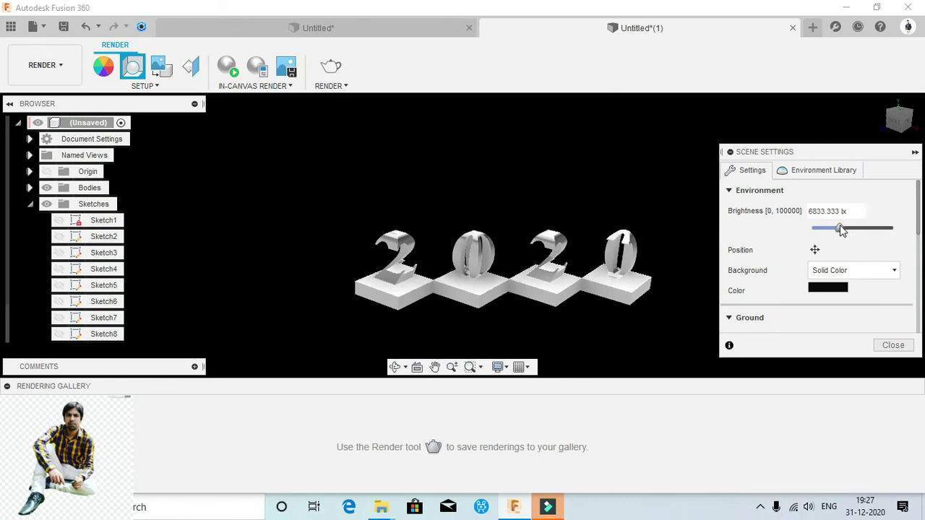
{"action": "left_click", "coordinate": [807, 173]}
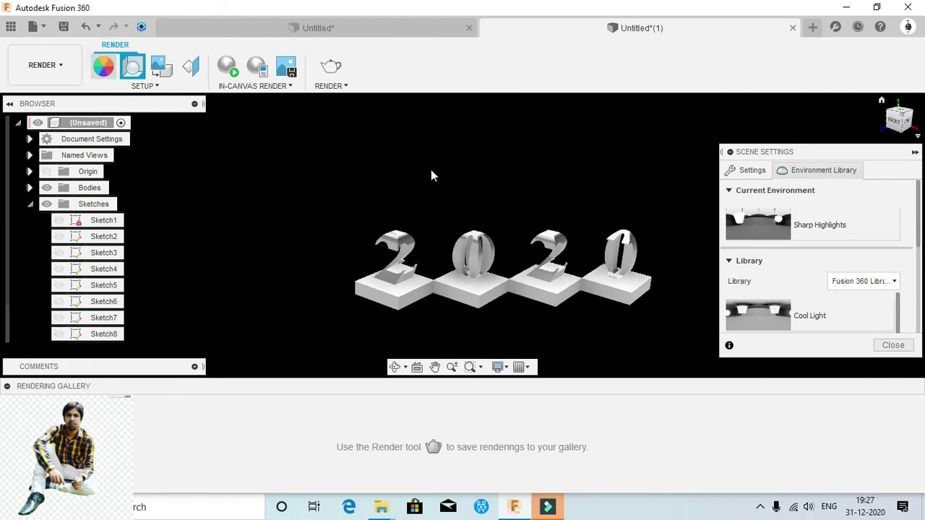
{"action": "key", "text": "Escape"}
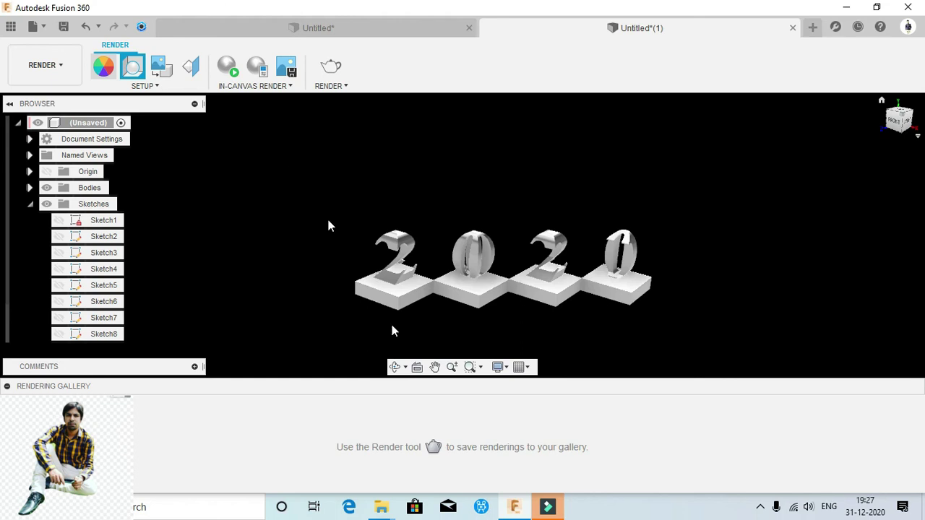
Open the Appearance library and expand the Paint > Glossy materials.
{"action": "left_click", "coordinate": [106, 75]}
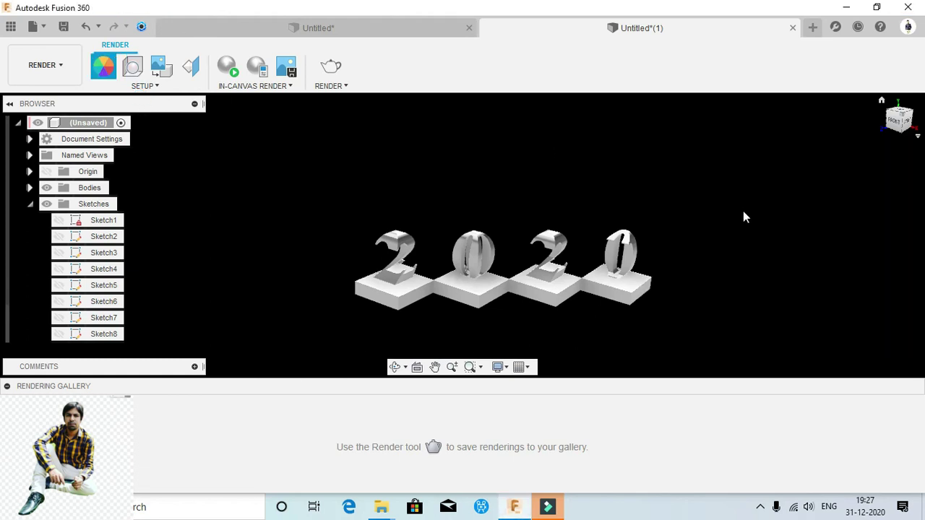
{"action": "left_click", "coordinate": [105, 65]}
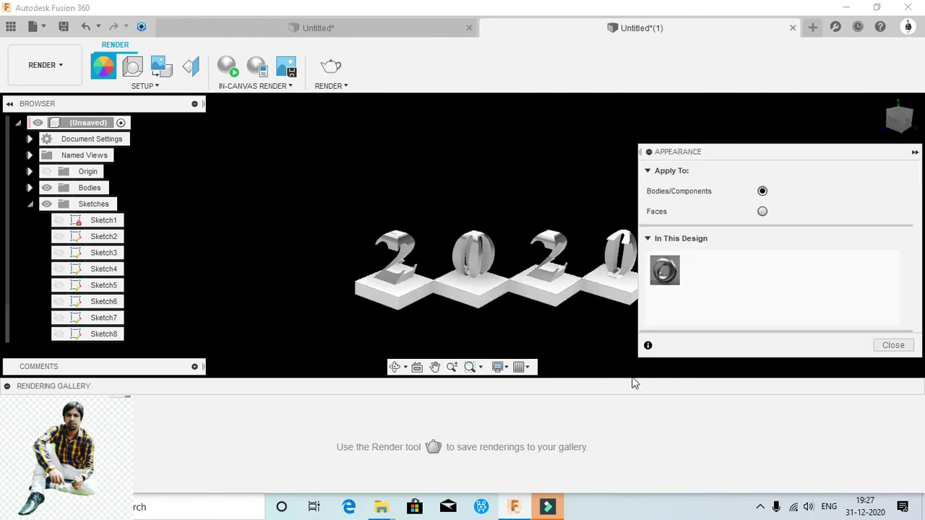
{"action": "left_click_drag", "start_coordinate": [918, 210], "coordinate": [920, 329]}
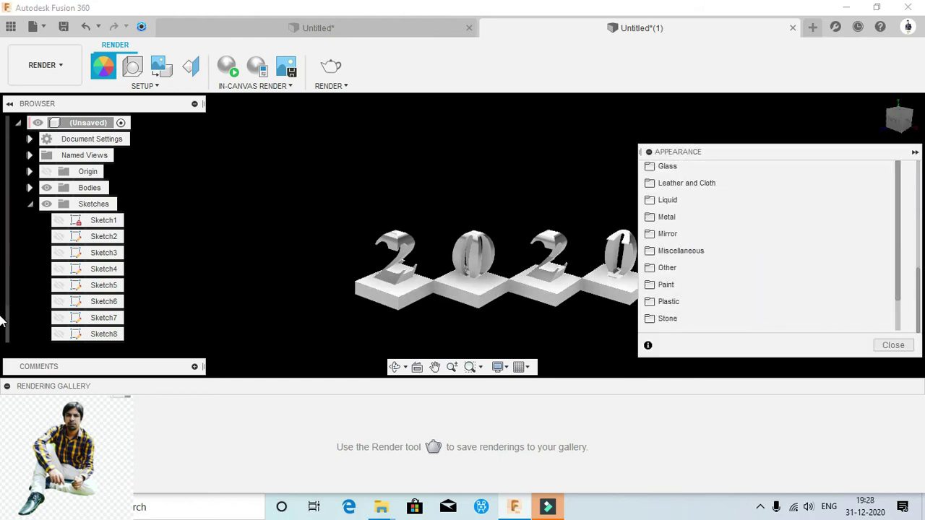
{"action": "left_click", "coordinate": [726, 284]}
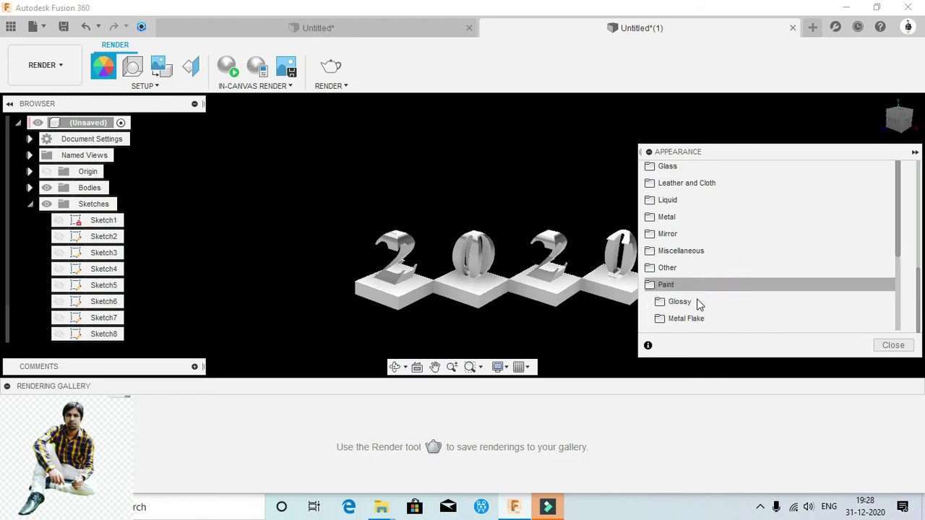
{"action": "left_click", "coordinate": [699, 302]}
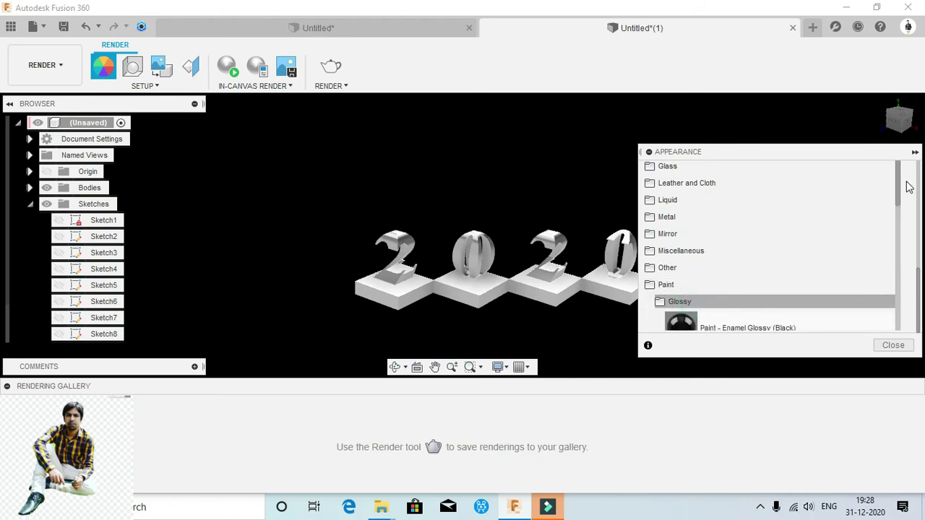
{"action": "left_click_drag", "start_coordinate": [901, 186], "coordinate": [902, 217]}
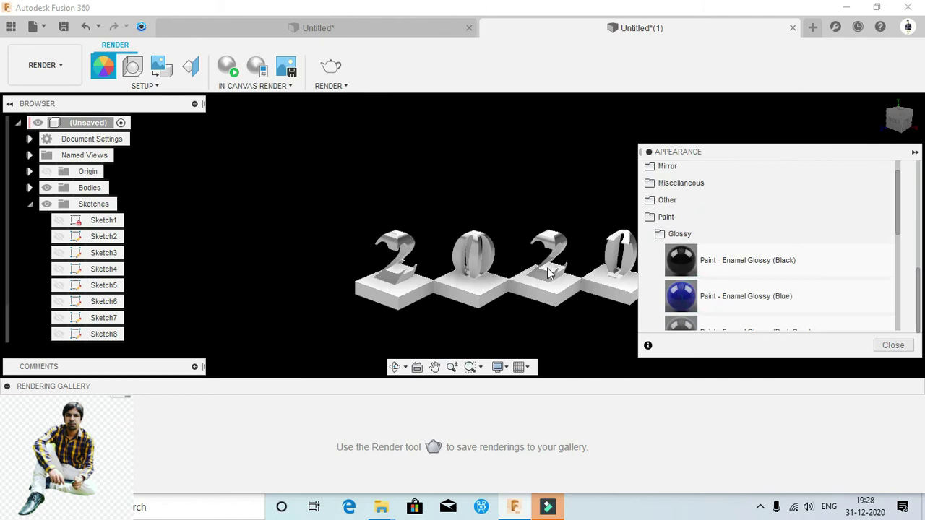
Paint the first 2 with glossy blue enamel.
{"action": "left_click_drag", "start_coordinate": [676, 298], "coordinate": [402, 243]}
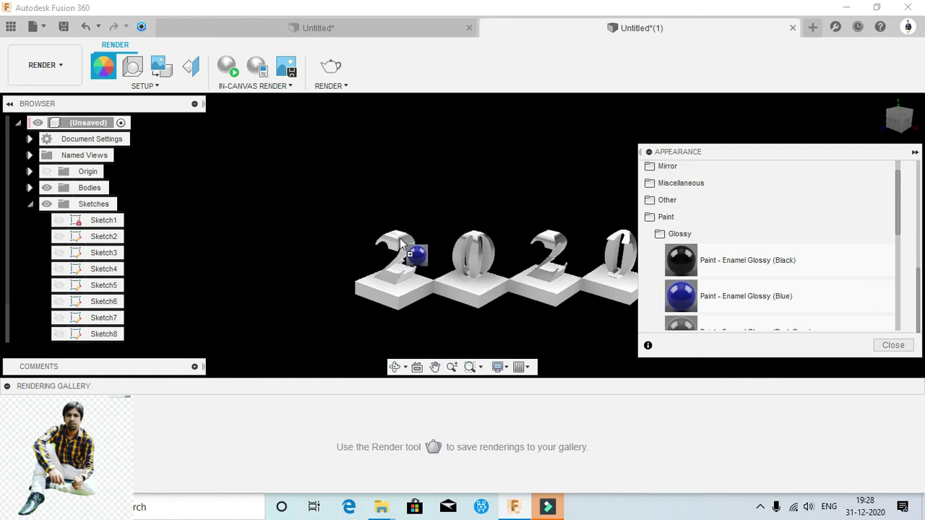
{"action": "mouse_move", "coordinate": [402, 243]}
{"action": "left_mouse_down"}
{"action": "mouse_move", "coordinate": [395, 247]}
{"action": "mouse_move", "coordinate": [404, 246]}
{"action": "left_mouse_up"}
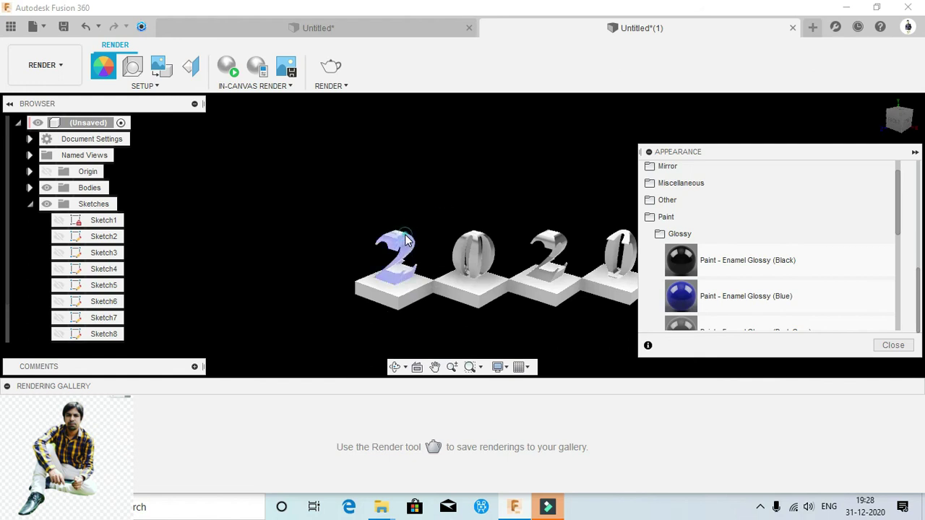
{"action": "left_click", "coordinate": [683, 237]}
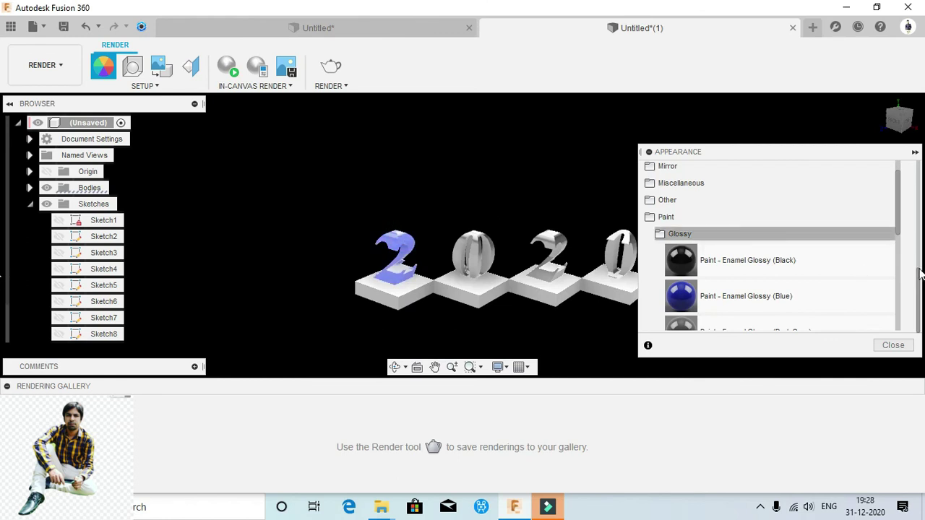
{"action": "mouse_move", "coordinate": [681, 296]}
{"action": "left_mouse_down"}
{"action": "mouse_move", "coordinate": [397, 269]}
{"action": "mouse_move", "coordinate": [404, 266]}
{"action": "left_mouse_up"}
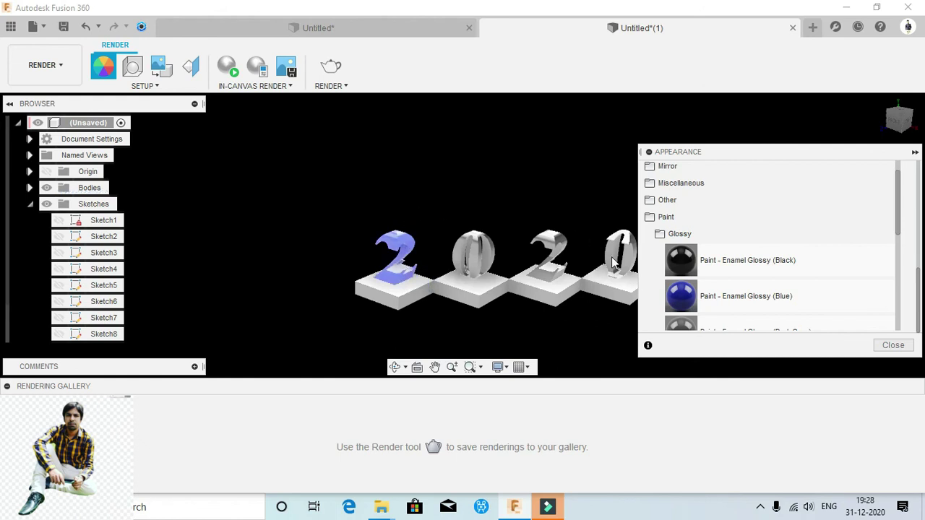
Paint the remaining digits glossy green, red on the second 2, and yellow on the last 0.
{"action": "left_click_drag", "start_coordinate": [897, 215], "coordinate": [898, 260]}
{"action": "mouse_move", "coordinate": [732, 267]}
{"action": "left_mouse_down"}
{"action": "mouse_move", "coordinate": [515, 273]}
{"action": "mouse_move", "coordinate": [477, 255]}
{"action": "left_mouse_up"}
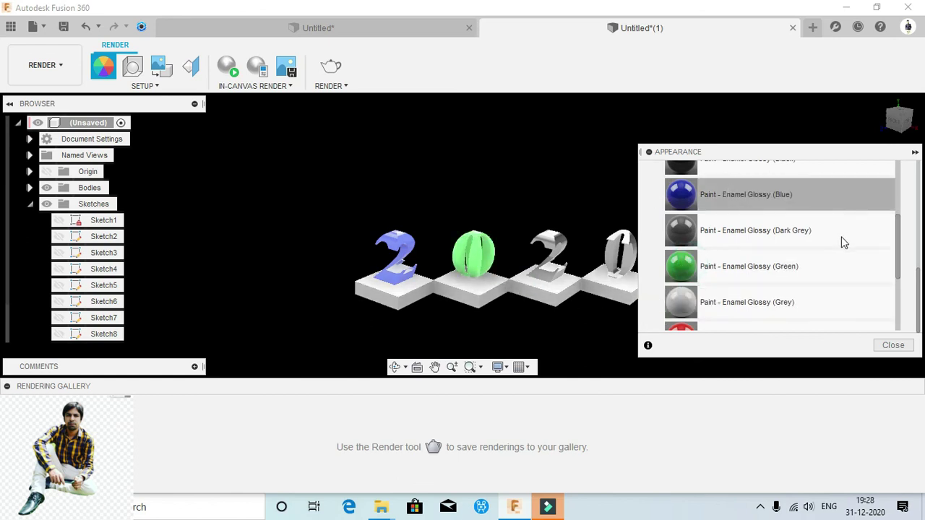
{"action": "left_click_drag", "start_coordinate": [898, 249], "coordinate": [900, 273]}
{"action": "left_click_drag", "start_coordinate": [699, 233], "coordinate": [560, 266]}
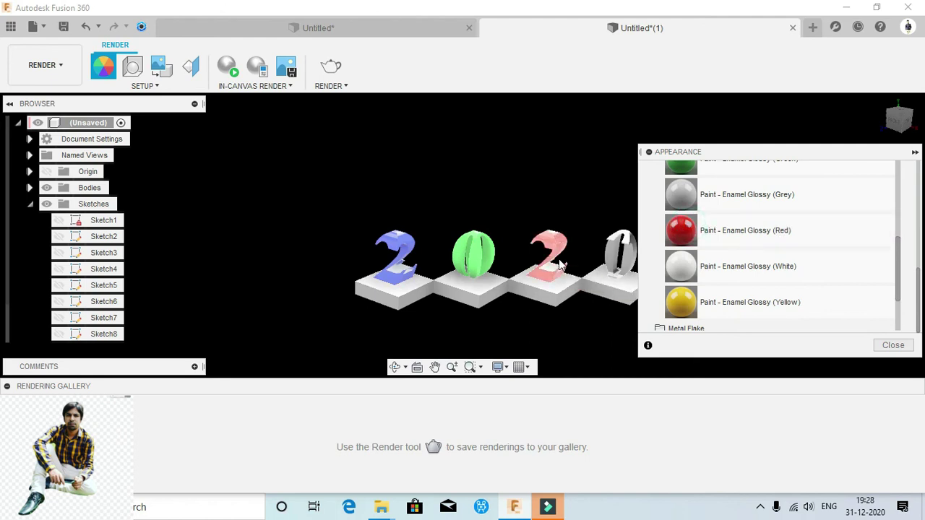
{"action": "mouse_move", "coordinate": [898, 255]}
{"action": "left_mouse_down"}
{"action": "mouse_move", "coordinate": [902, 296]}
{"action": "mouse_move", "coordinate": [901, 274]}
{"action": "left_mouse_up"}
{"action": "left_click_drag", "start_coordinate": [681, 195], "coordinate": [619, 257]}
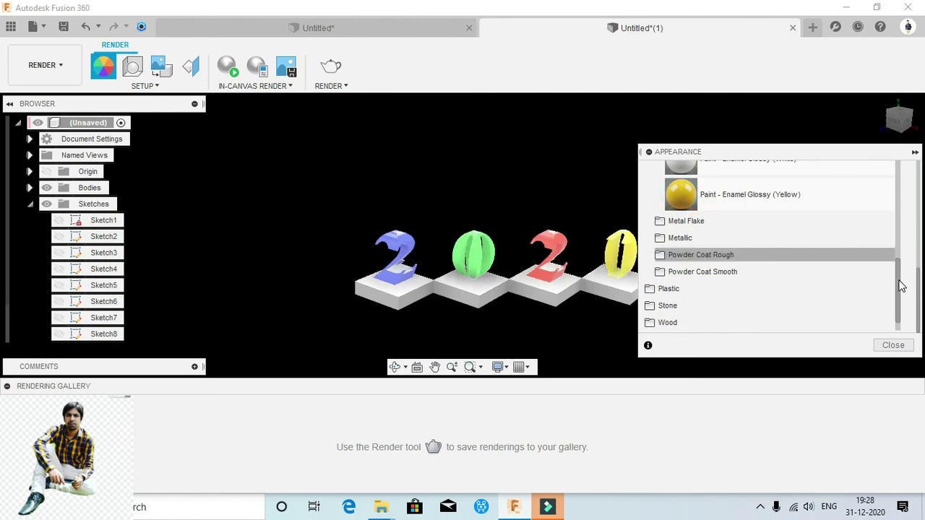
{"action": "left_click_drag", "start_coordinate": [898, 278], "coordinate": [901, 155]}
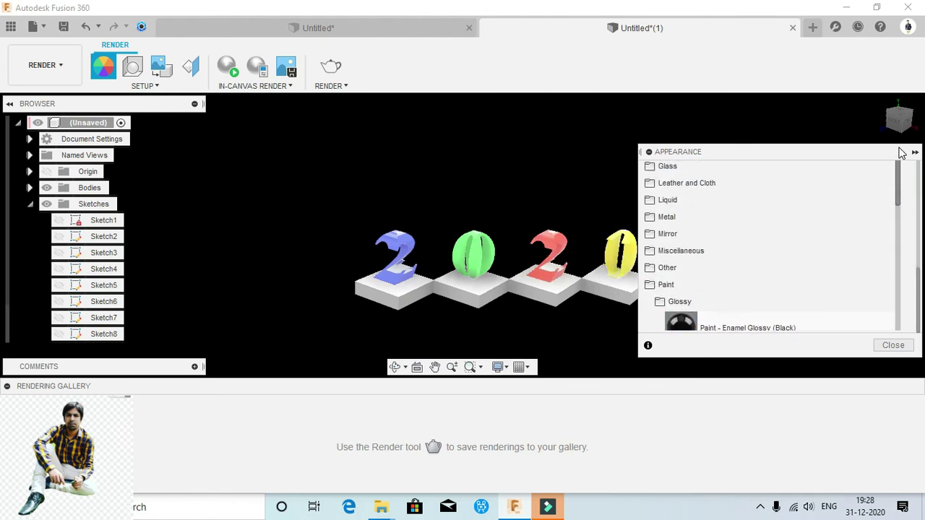
Give the stepped base blocks the Fabric (Light Brown) appearance.
{"action": "left_click", "coordinate": [688, 168]}
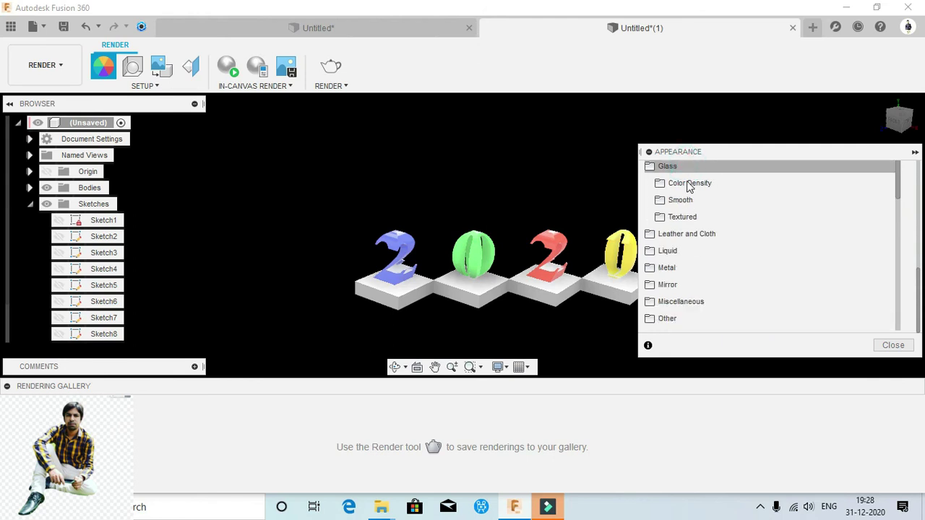
{"action": "left_click", "coordinate": [688, 184]}
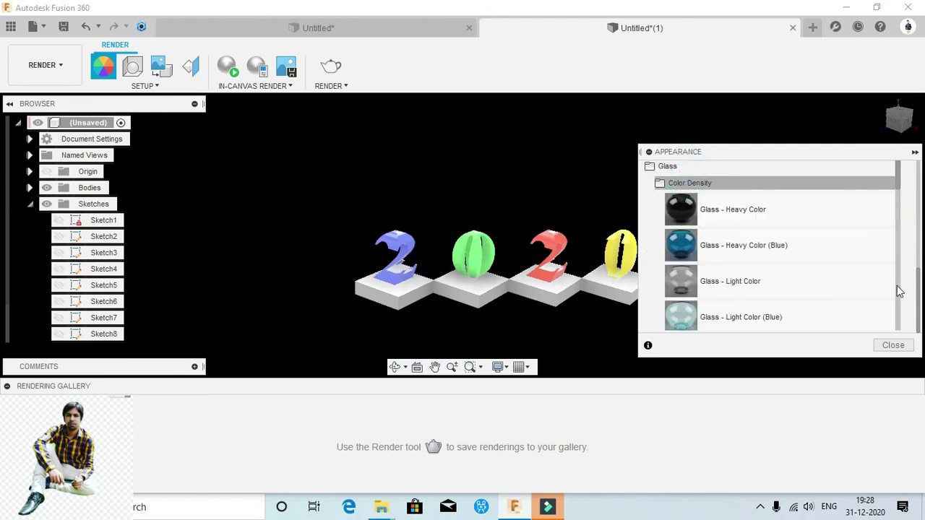
{"action": "mouse_move", "coordinate": [919, 298]}
{"action": "left_mouse_down"}
{"action": "mouse_move", "coordinate": [919, 220]}
{"action": "mouse_move", "coordinate": [919, 278]}
{"action": "left_mouse_up"}
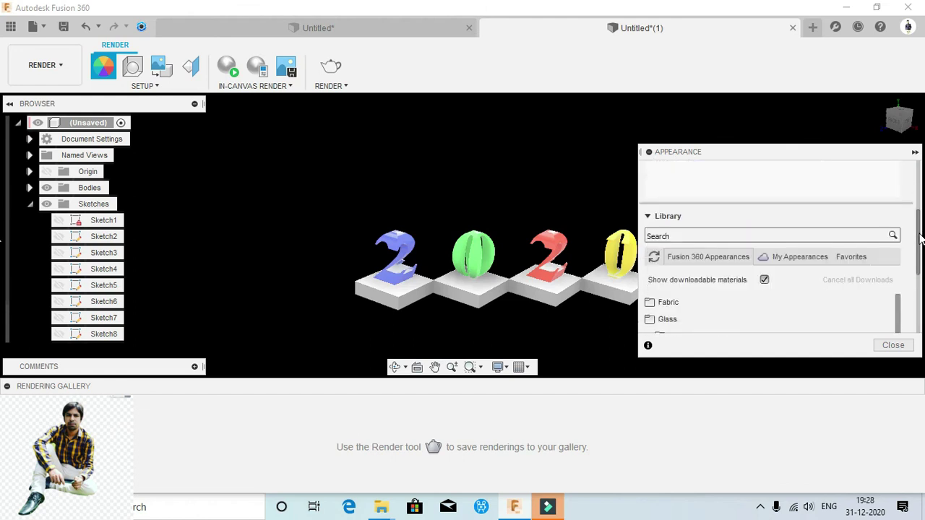
{"action": "left_click", "coordinate": [679, 263]}
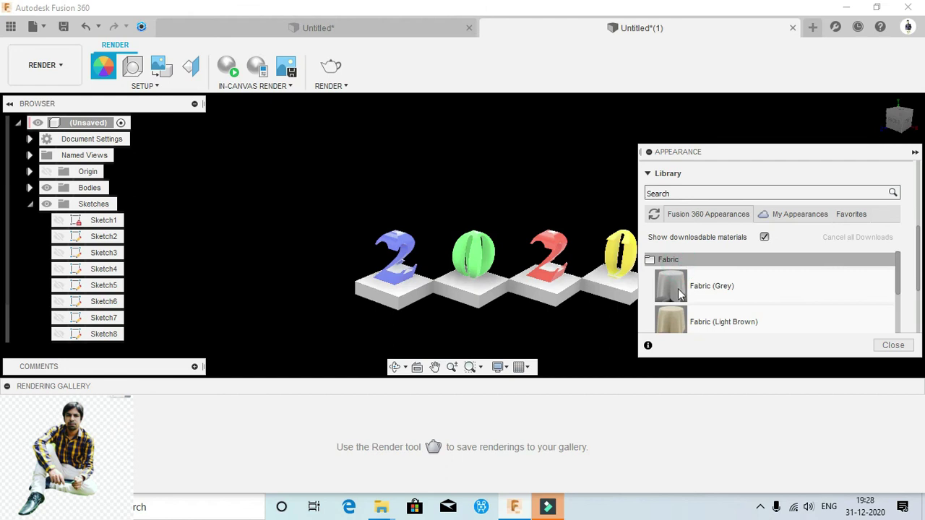
{"action": "mouse_move", "coordinate": [677, 318]}
{"action": "left_mouse_down"}
{"action": "mouse_move", "coordinate": [618, 283]}
{"action": "mouse_move", "coordinate": [614, 293]}
{"action": "left_mouse_up"}
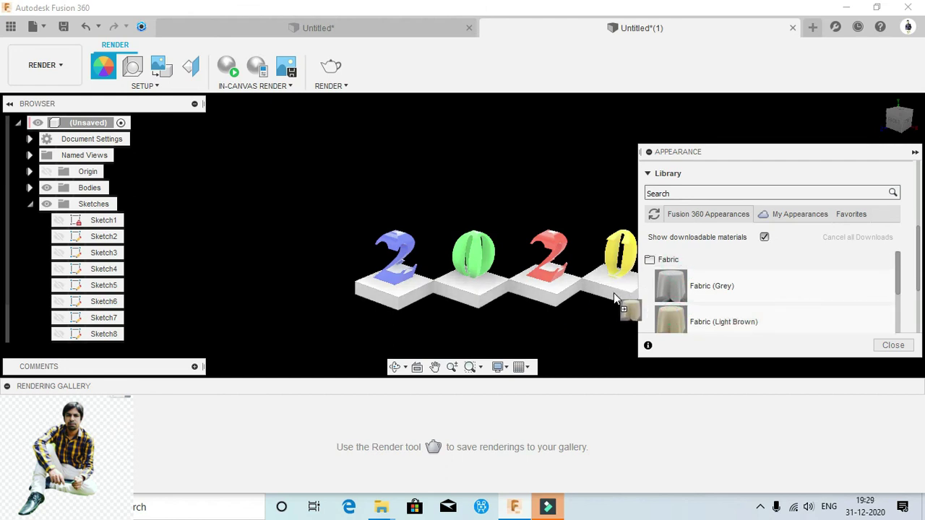
{"action": "left_click_drag", "start_coordinate": [613, 293], "coordinate": [613, 292]}
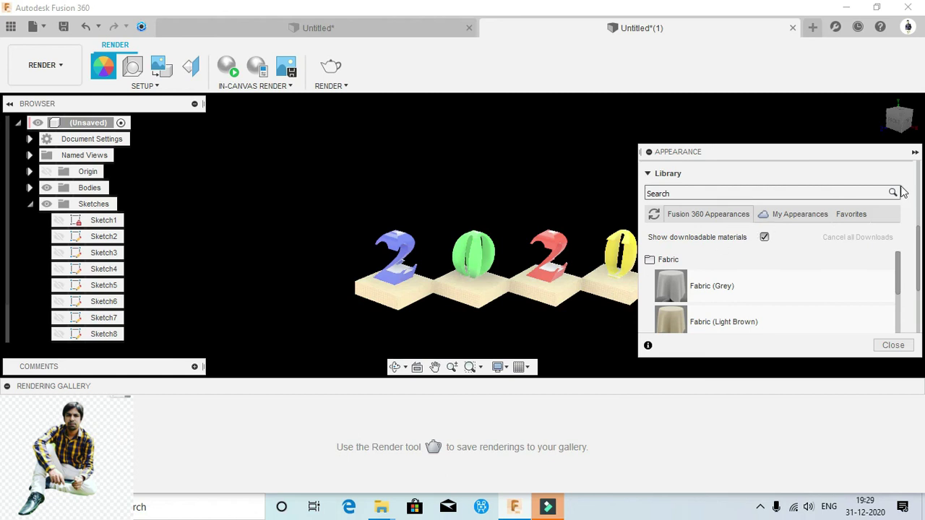
Collapse the Appearance panel and close the Rendering Gallery.
{"action": "left_click", "coordinate": [914, 155]}
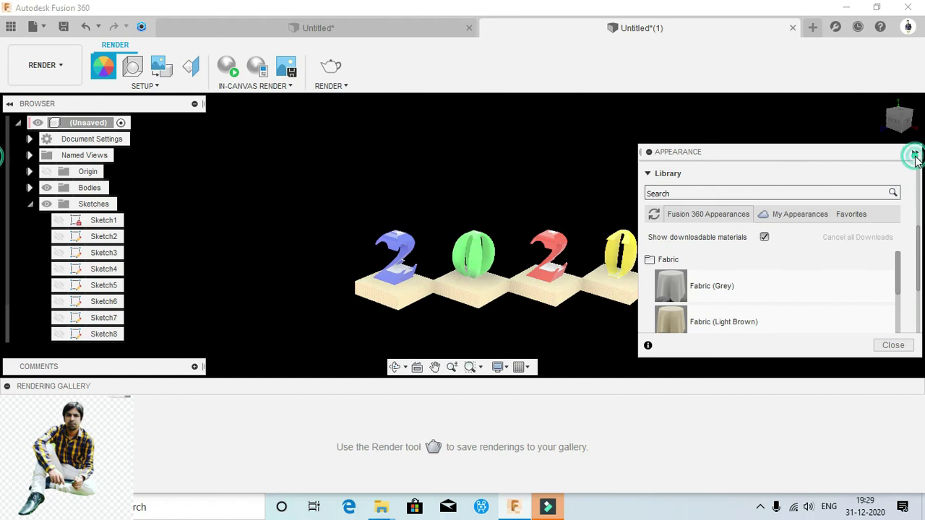
{"action": "left_click", "coordinate": [705, 401]}
{"action": "left_click", "coordinate": [565, 384]}
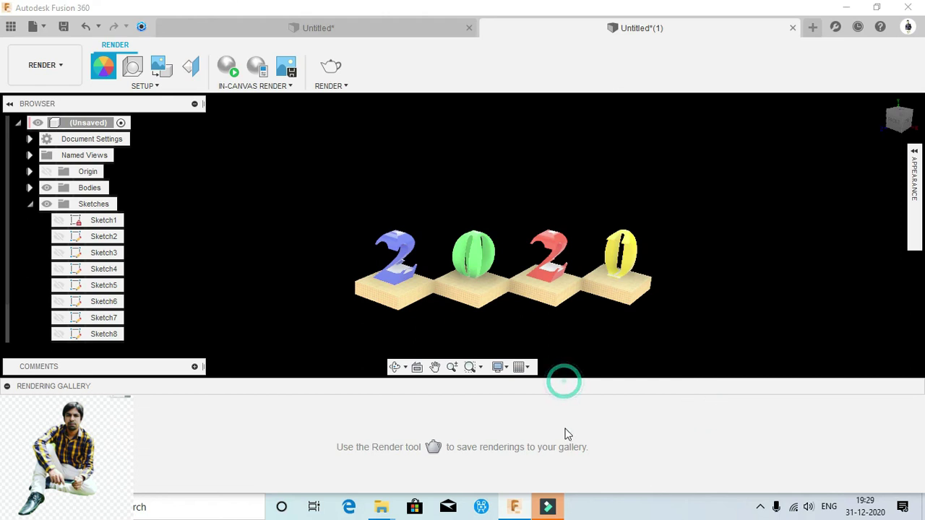
Collapse the browser, pan the model up and left, and show the environment library.
{"action": "left_click", "coordinate": [10, 104]}
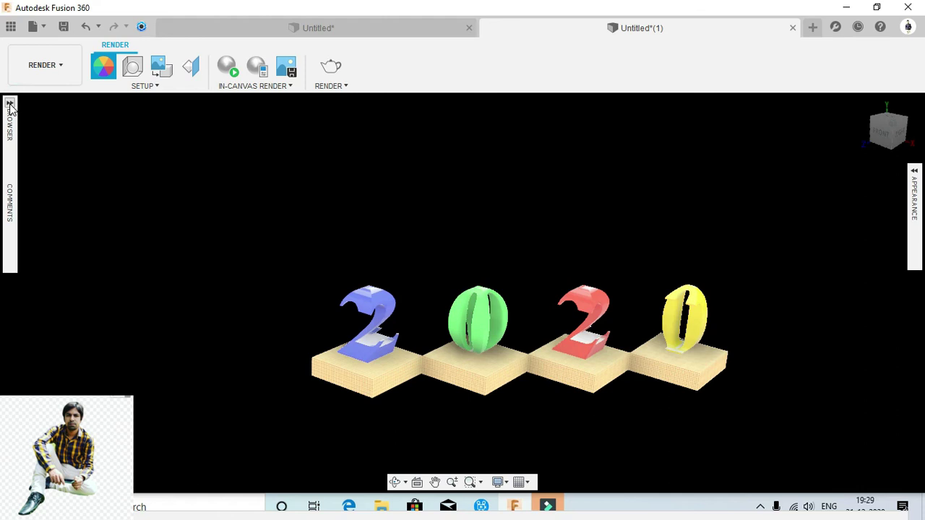
{"action": "left_click", "coordinate": [434, 481]}
{"action": "left_click_drag", "start_coordinate": [555, 374], "coordinate": [498, 326]}
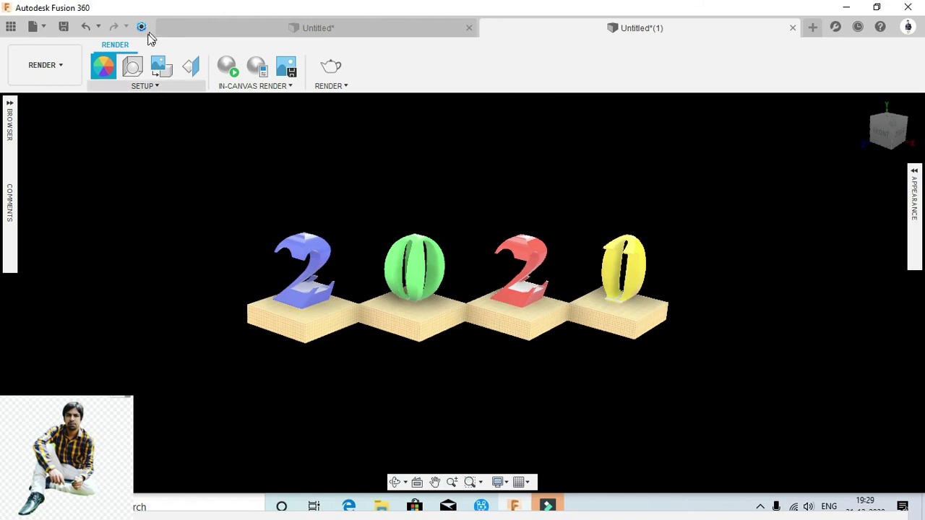
{"action": "left_click", "coordinate": [137, 67]}
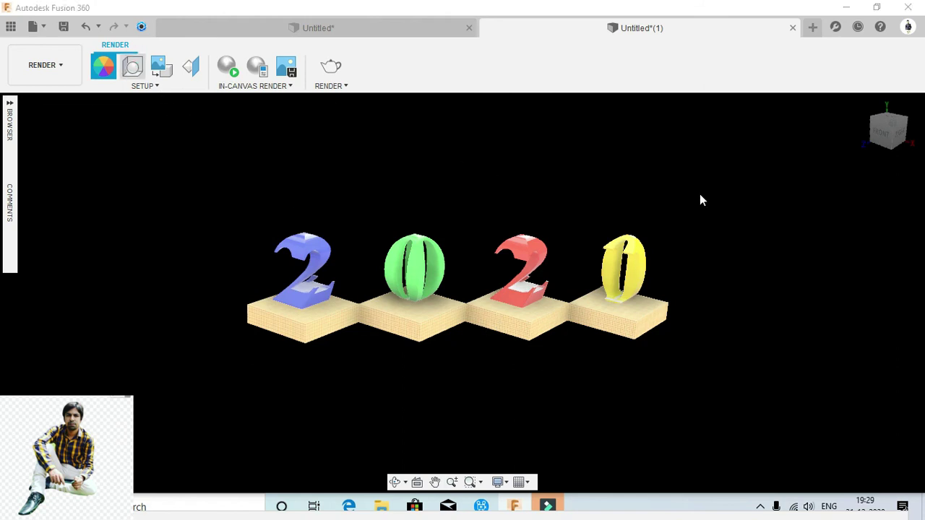
{"action": "left_click", "coordinate": [822, 190]}
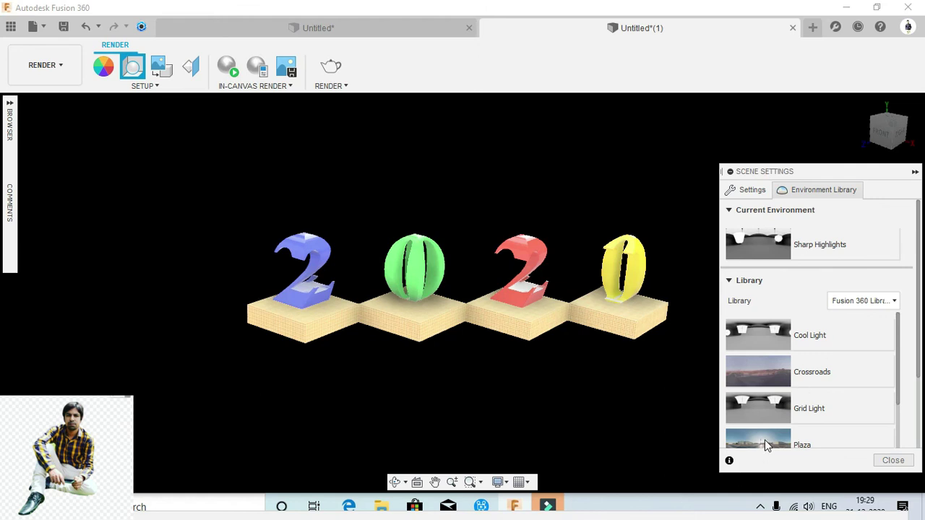
Apply the Plaza environment to the scene and close Scene Settings.
{"action": "mouse_move", "coordinate": [744, 425]}
{"action": "left_mouse_down"}
{"action": "mouse_move", "coordinate": [751, 430]}
{"action": "mouse_move", "coordinate": [569, 339]}
{"action": "left_mouse_up"}
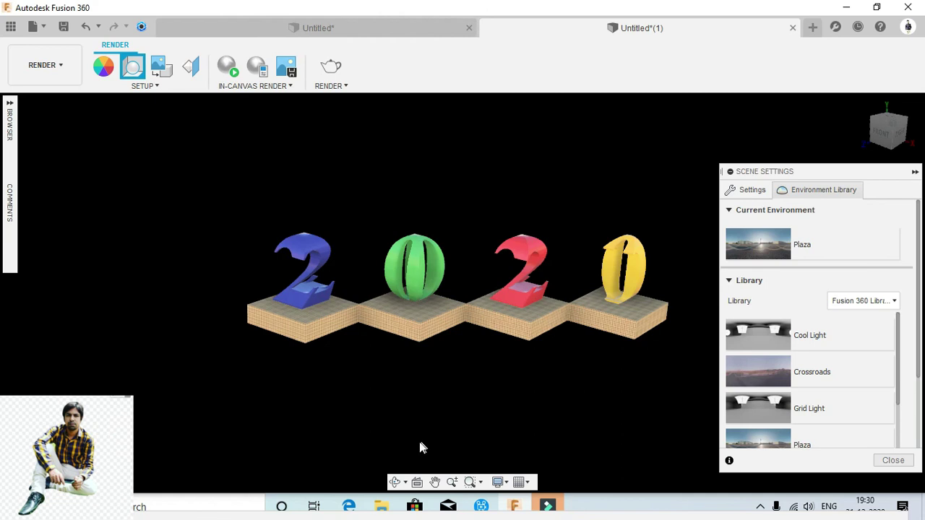
{"action": "left_click", "coordinate": [395, 483]}
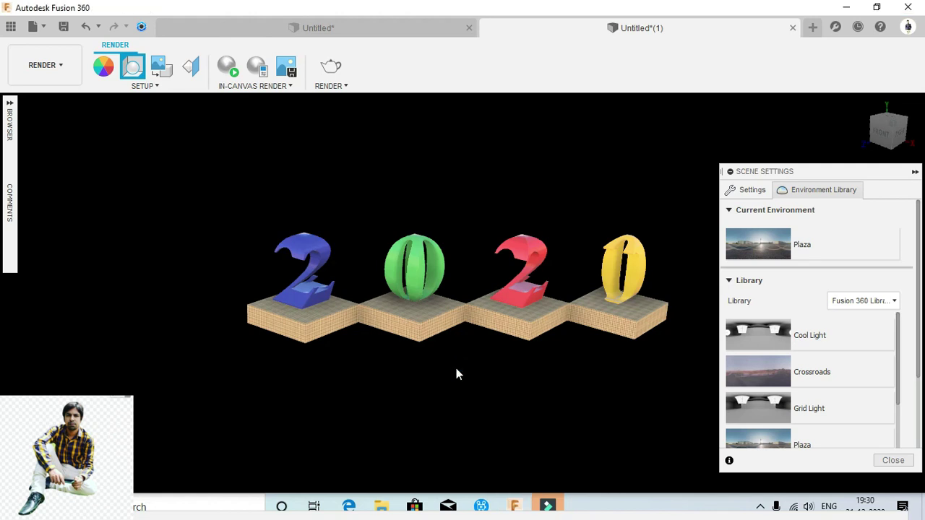
{"action": "key", "text": "Escape"}
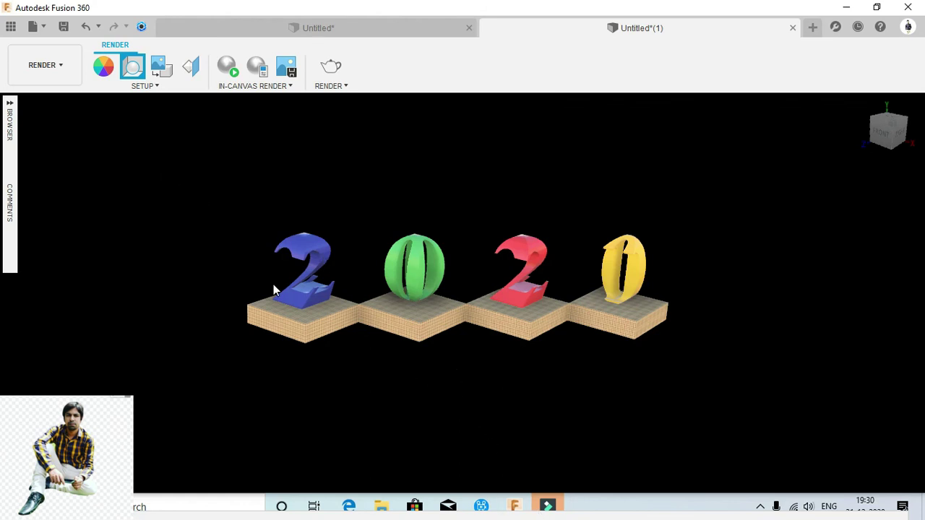
Make the Rendering Gallery panel taller.
{"action": "left_click", "coordinate": [424, 388]}
{"action": "left_click", "coordinate": [525, 350]}
{"action": "left_click", "coordinate": [542, 368]}
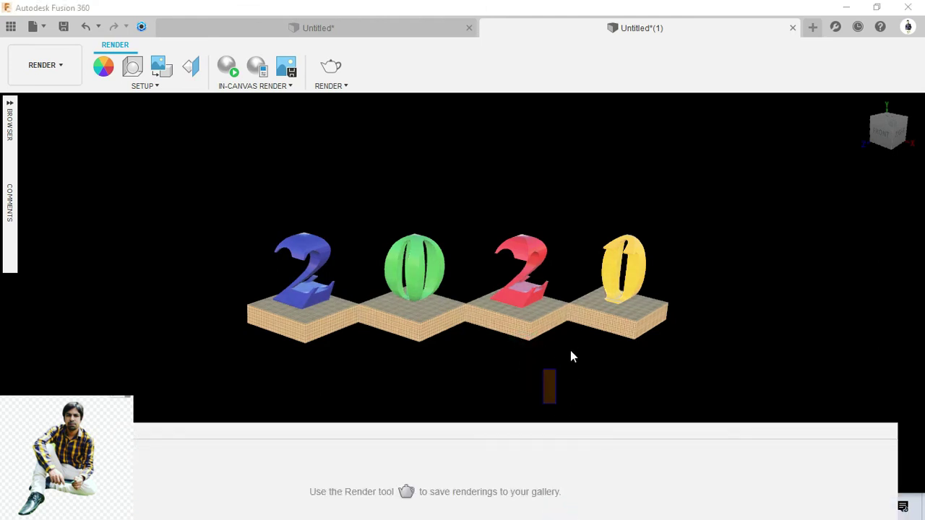
{"action": "left_click_drag", "start_coordinate": [576, 424], "coordinate": [592, 301]}
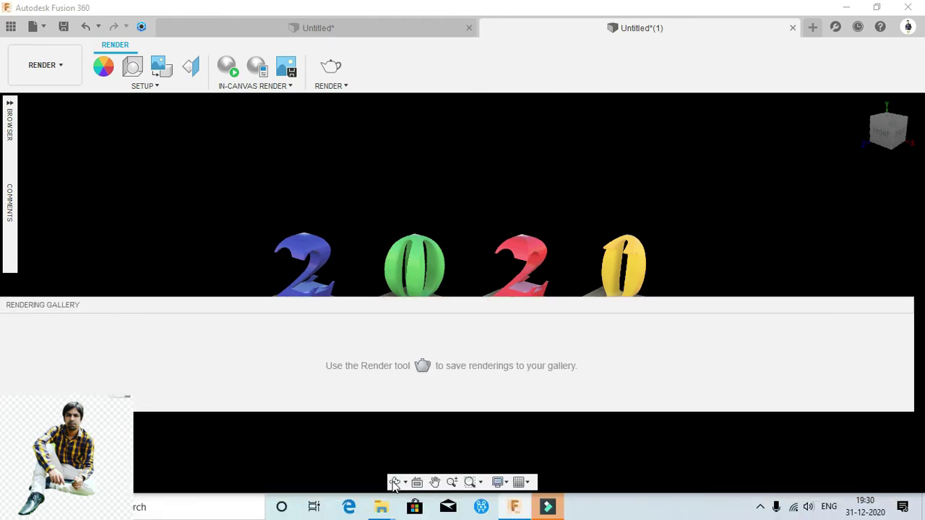
Move the rendering gallery down, orbit the model until the digits read 2021, and show the hidden tray icons.
{"action": "mouse_move", "coordinate": [544, 303]}
{"action": "left_mouse_down"}
{"action": "mouse_move", "coordinate": [538, 336]}
{"action": "mouse_move", "coordinate": [574, 510]}
{"action": "left_mouse_up"}
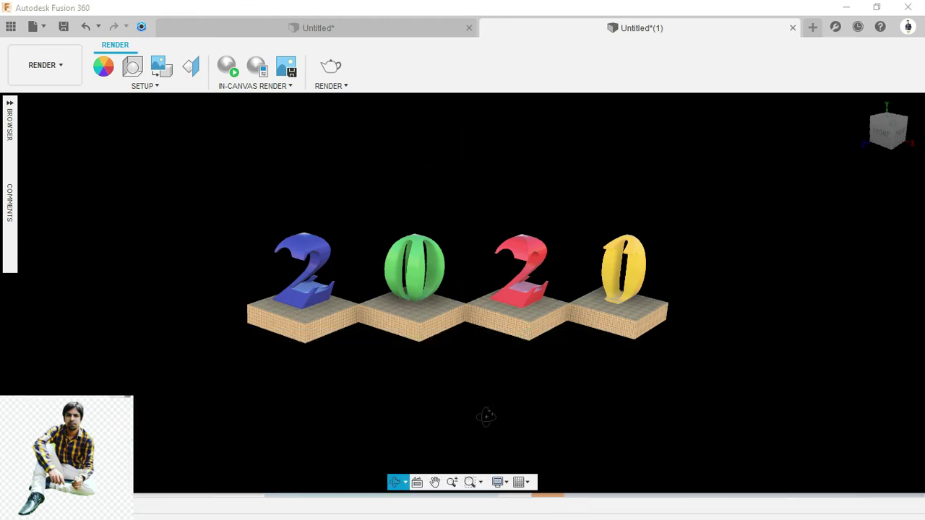
{"action": "mouse_move", "coordinate": [440, 378]}
{"action": "middle_mouse_down", "text": "shift"}
{"action": "mouse_move", "coordinate": [499, 386]}
{"action": "mouse_move", "coordinate": [415, 372]}
{"action": "mouse_move", "coordinate": [400, 378]}
{"action": "mouse_move", "coordinate": [407, 395]}
{"action": "mouse_move", "coordinate": [396, 391]}
{"action": "mouse_move", "coordinate": [393, 351]}
{"action": "mouse_move", "coordinate": [458, 330]}
{"action": "mouse_move", "coordinate": [495, 345]}
{"action": "mouse_move", "coordinate": [529, 326]}
{"action": "mouse_move", "coordinate": [431, 370]}
{"action": "mouse_move", "coordinate": [404, 365]}
{"action": "mouse_move", "coordinate": [380, 345]}
{"action": "mouse_move", "coordinate": [359, 353]}
{"action": "mouse_move", "coordinate": [367, 372]}
{"action": "mouse_move", "coordinate": [339, 367]}
{"action": "middle_mouse_up", "text": "shift"}
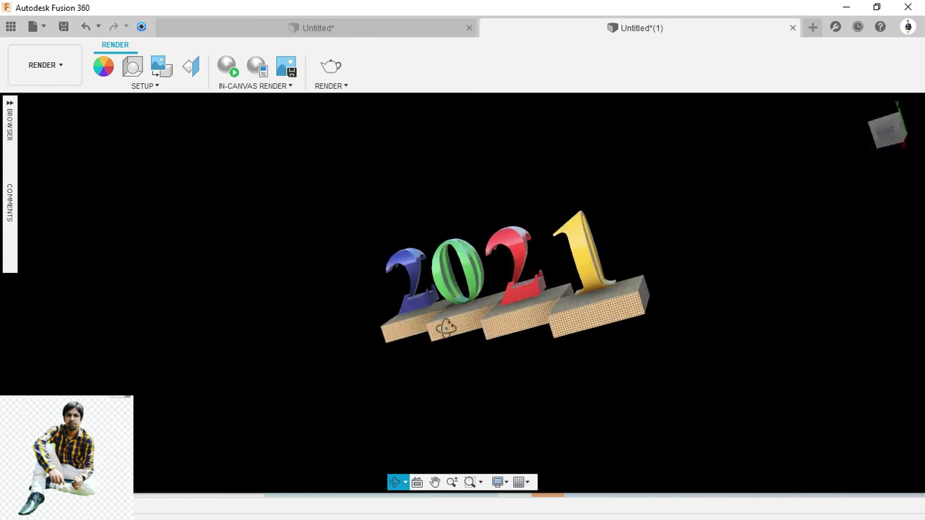
{"action": "middle_click_drag", "start_coordinate": [471, 328], "coordinate": [490, 329], "text": "shift"}
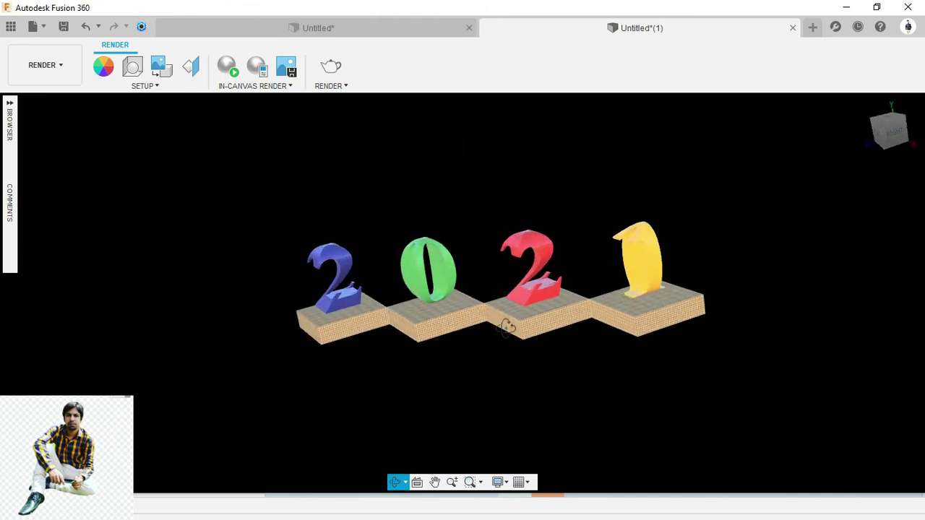
{"action": "middle_click_drag", "start_coordinate": [551, 320], "coordinate": [551, 320], "text": "shift"}
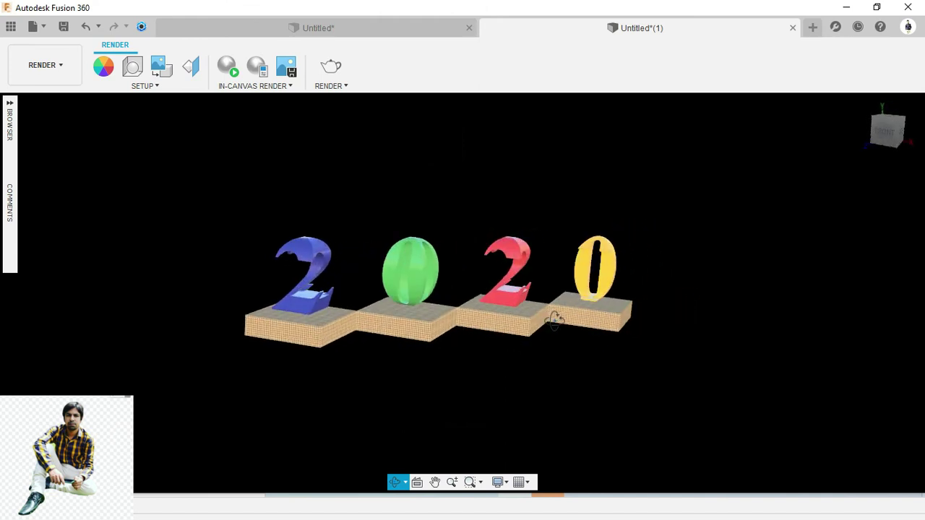
{"action": "mouse_move", "coordinate": [584, 307]}
{"action": "middle_mouse_down", "text": "shift"}
{"action": "mouse_move", "coordinate": [508, 306]}
{"action": "mouse_move", "coordinate": [489, 310]}
{"action": "mouse_move", "coordinate": [490, 322]}
{"action": "mouse_move", "coordinate": [498, 318]}
{"action": "mouse_move", "coordinate": [484, 311]}
{"action": "mouse_move", "coordinate": [569, 309]}
{"action": "mouse_move", "coordinate": [469, 303]}
{"action": "mouse_move", "coordinate": [473, 314]}
{"action": "middle_mouse_up", "text": "shift"}
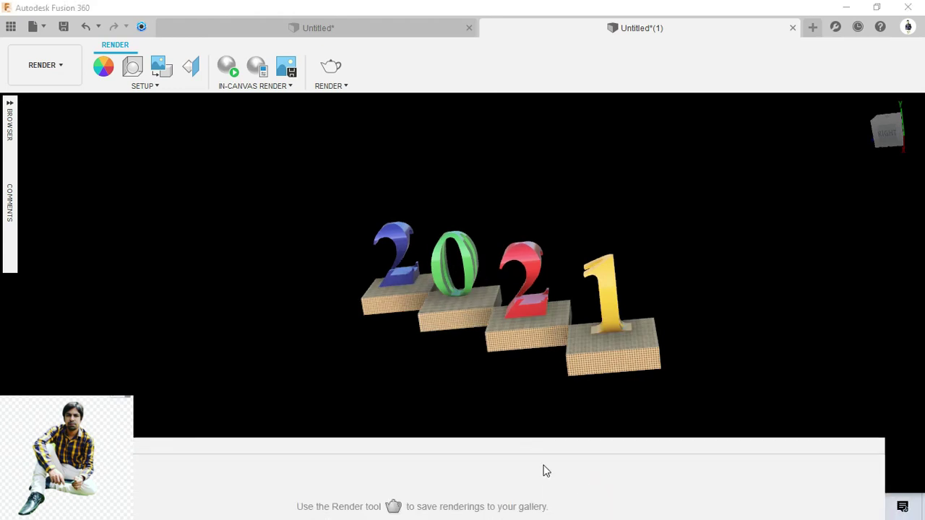
{"action": "left_click", "coordinate": [757, 508]}
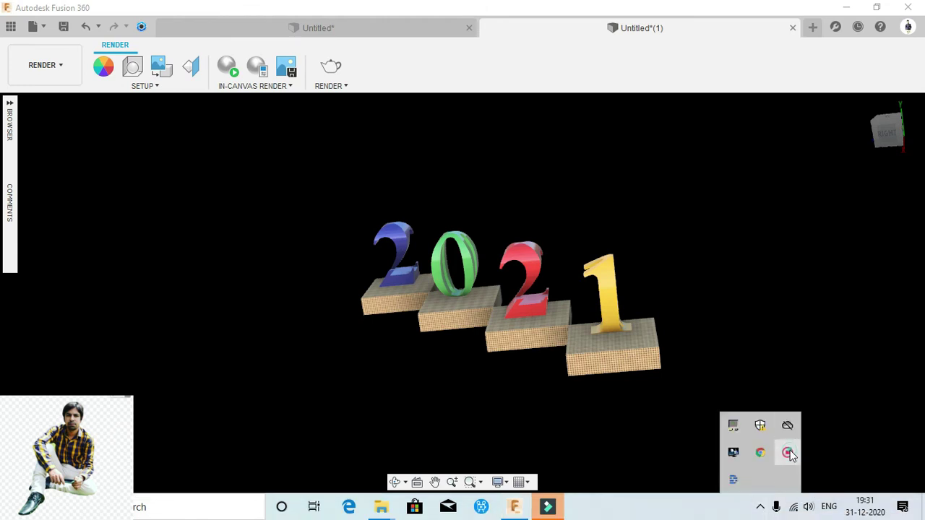
Bring up the screen recorder's stop and pause controls from its red tray icon.
{"action": "left_click", "coordinate": [785, 452]}
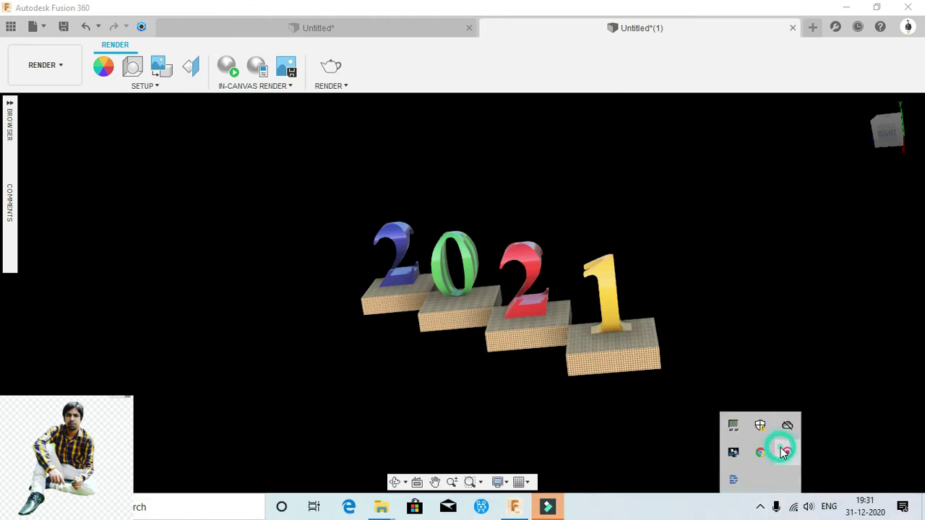
{"action": "left_click", "coordinate": [785, 452]}
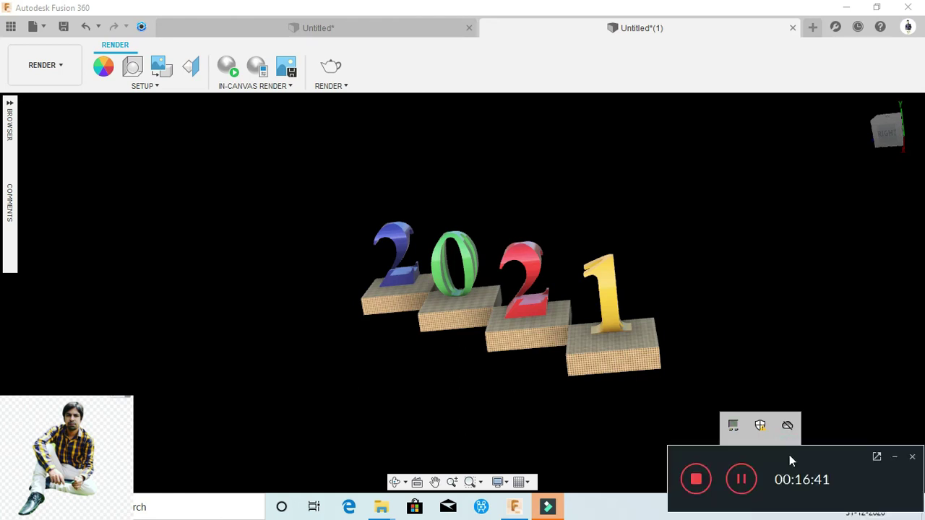